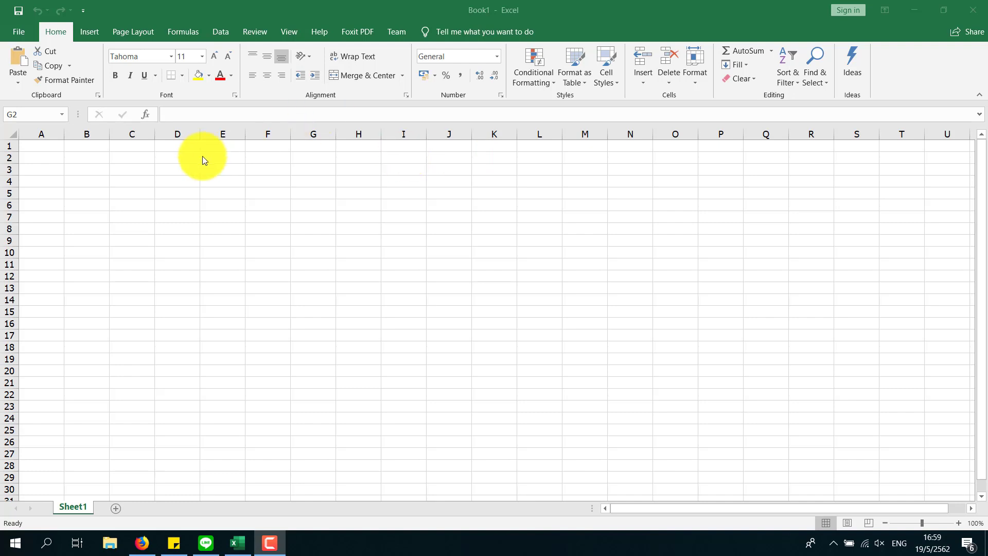
# - Select columns A, B and C, then rows 1 and 2 of the empty sheet
pyautogui.click(46, 134)
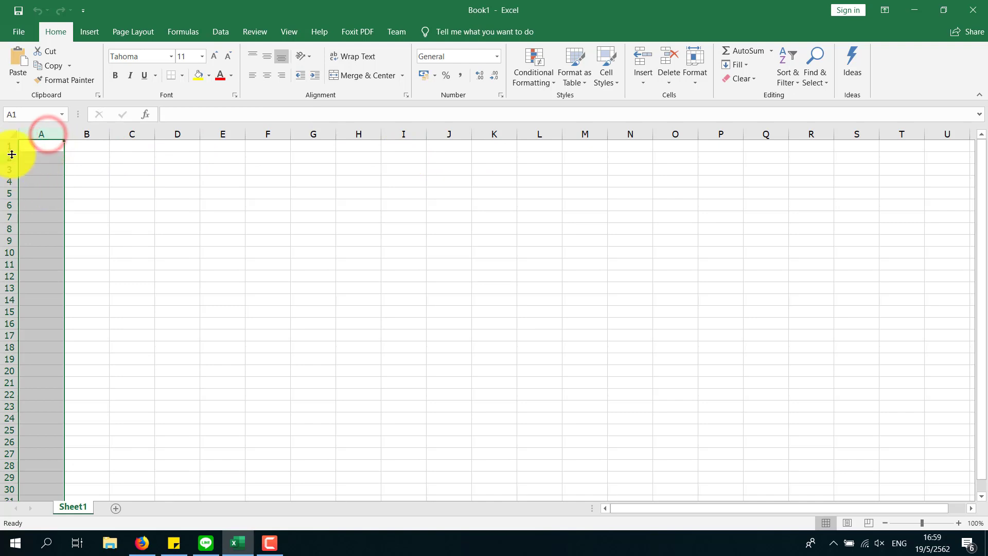
pyautogui.click(76, 135)
pyautogui.click(131, 135)
pyautogui.click(11, 146)
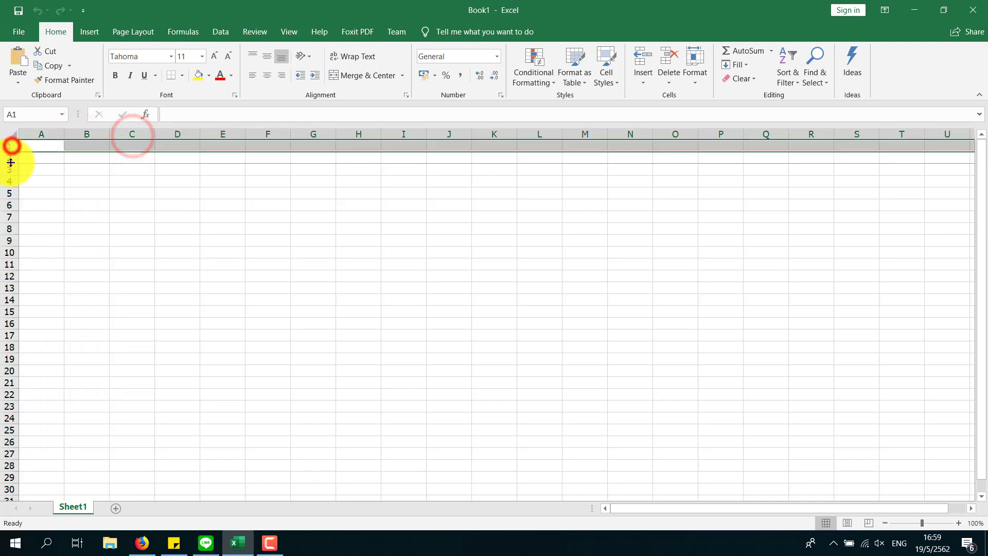
pyautogui.click(11, 158)
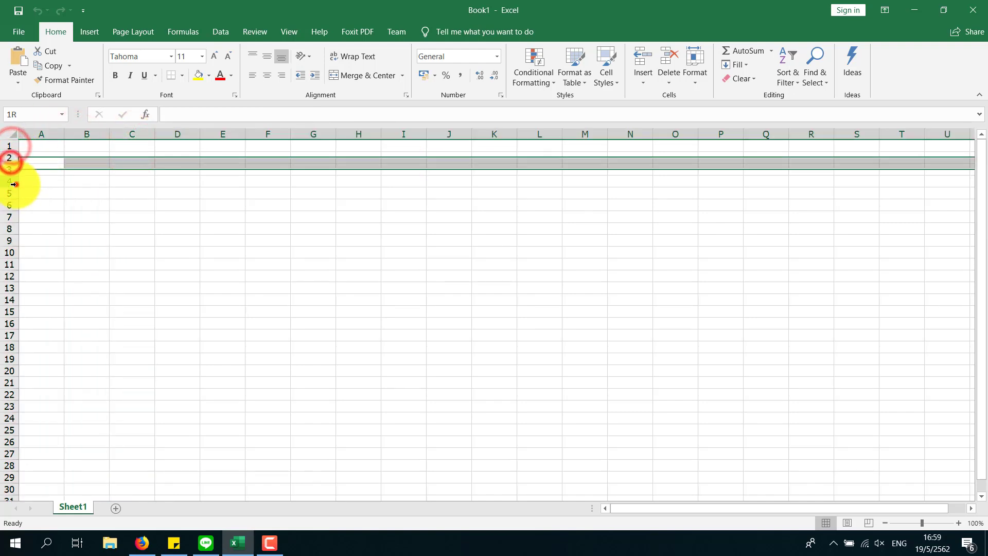
pyautogui.click(10, 146)
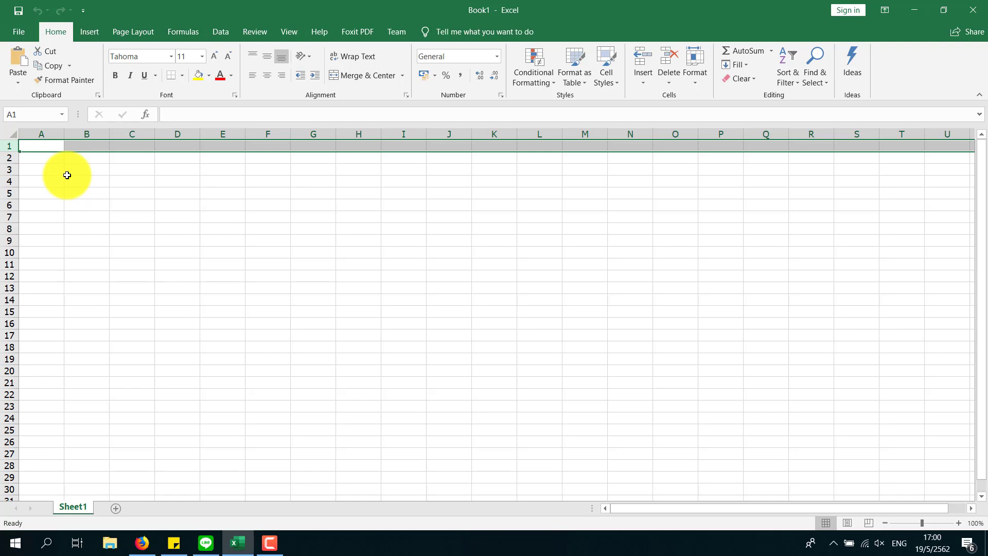
# - Select cells A1, B1, C1 and D1 in turn
pyautogui.click(54, 146)
pyautogui.click(95, 144)
pyautogui.click(129, 147)
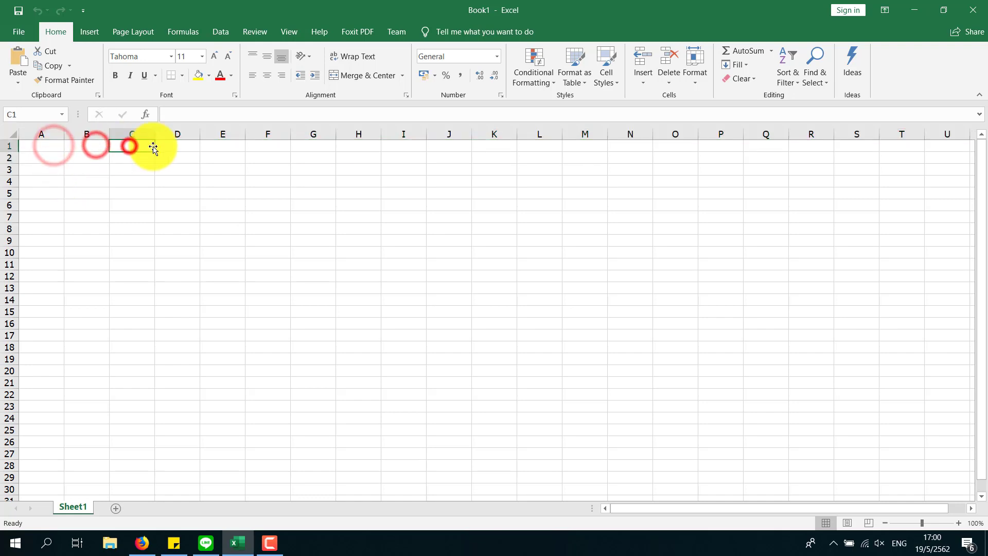
pyautogui.click(161, 146)
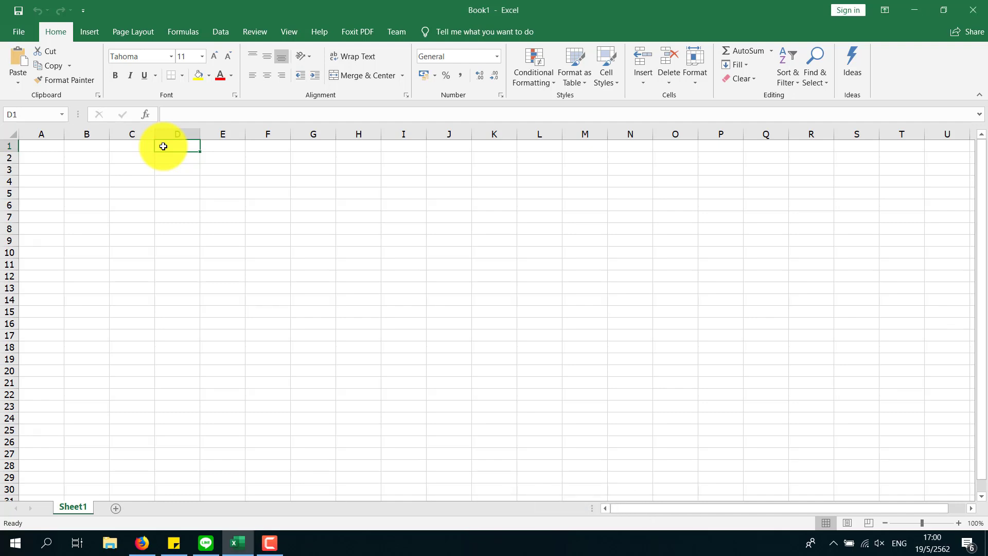
# - Minimize Excel and search Windows for 'exce', then dismiss the search panel
pyautogui.click(244, 546)
pyautogui.click(251, 310)
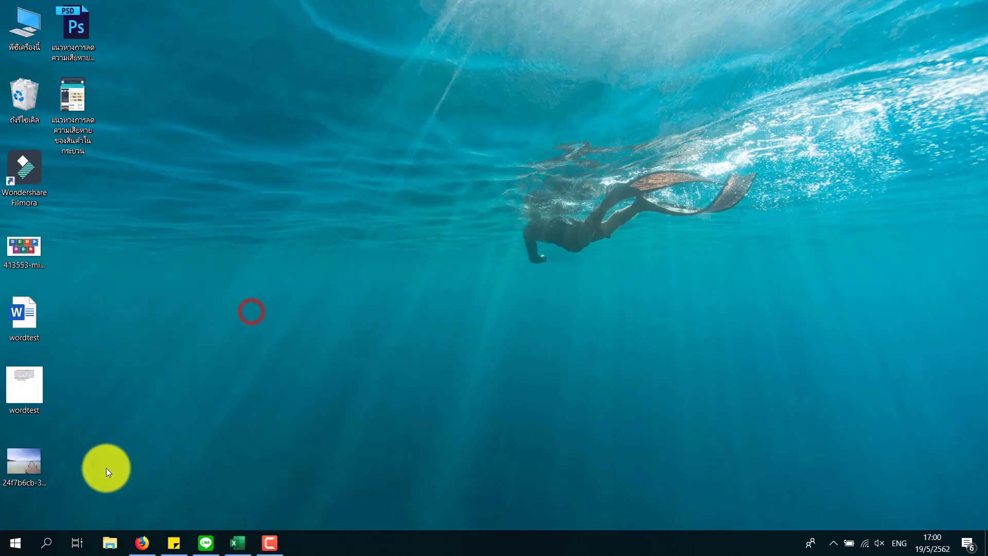
pyautogui.click(46, 543)
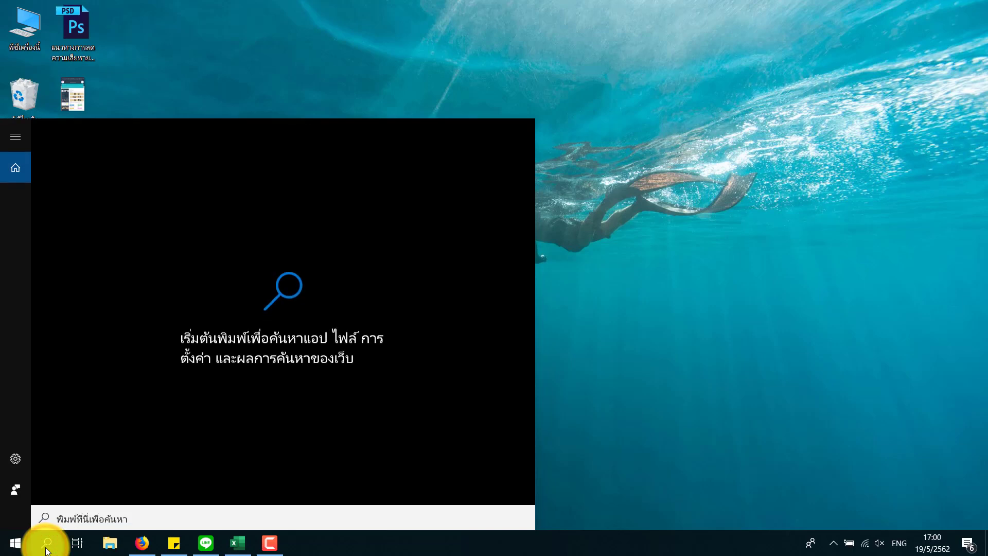
pyautogui.write('exce')
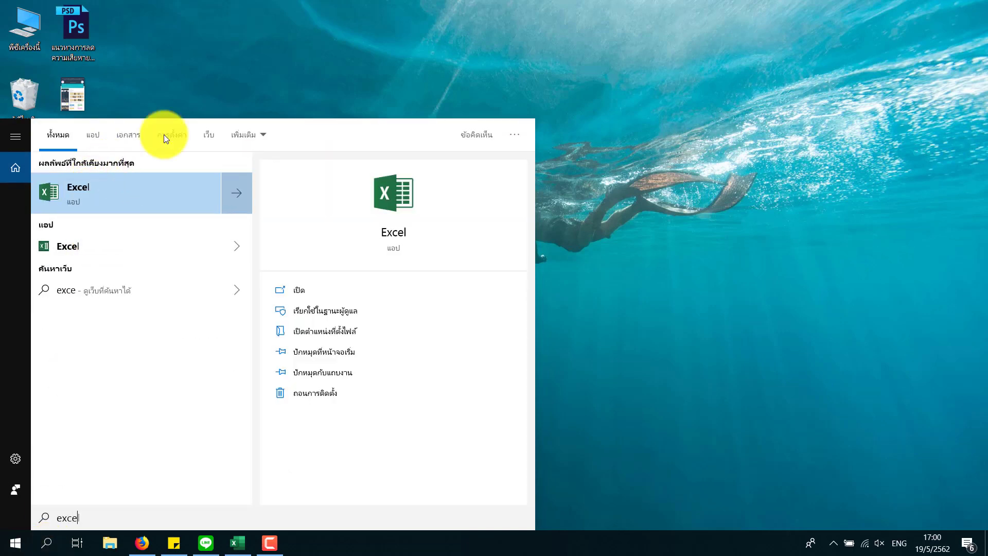
pyautogui.click(280, 41)
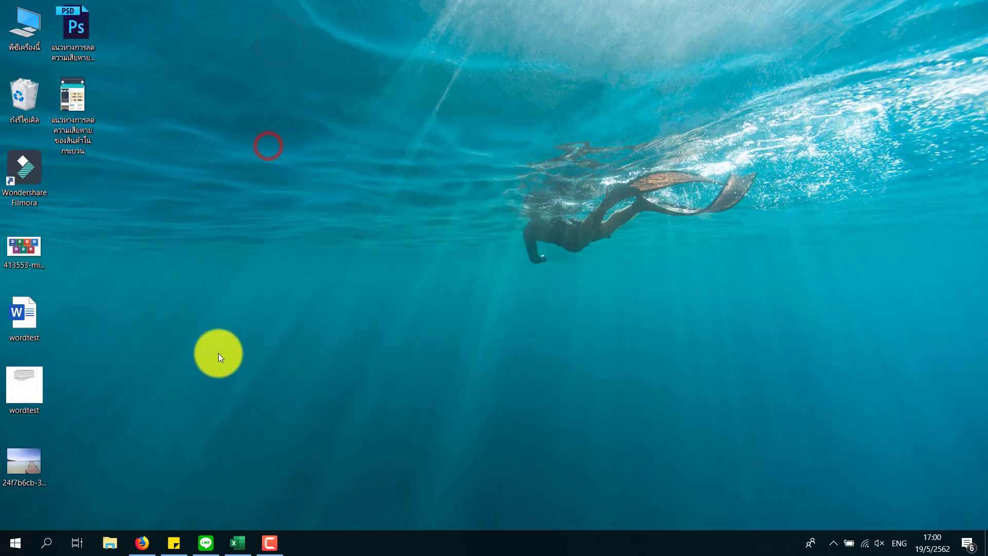
# - Scroll through the Start menu, then restore the Excel Book1 window from the taskbar
pyautogui.click(18, 548)
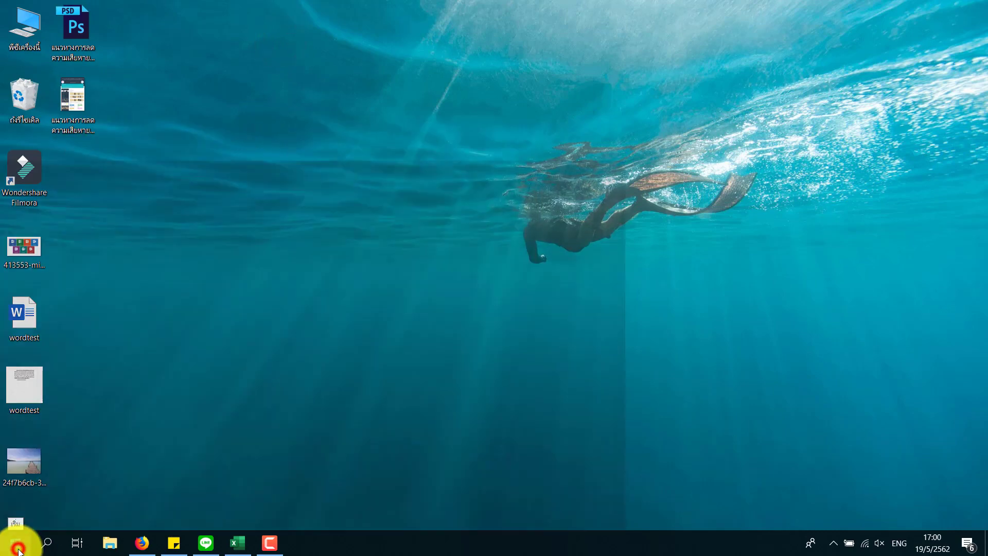
pyautogui.scroll(-2, 105, 396)
pyautogui.scroll(-3, 105, 396)
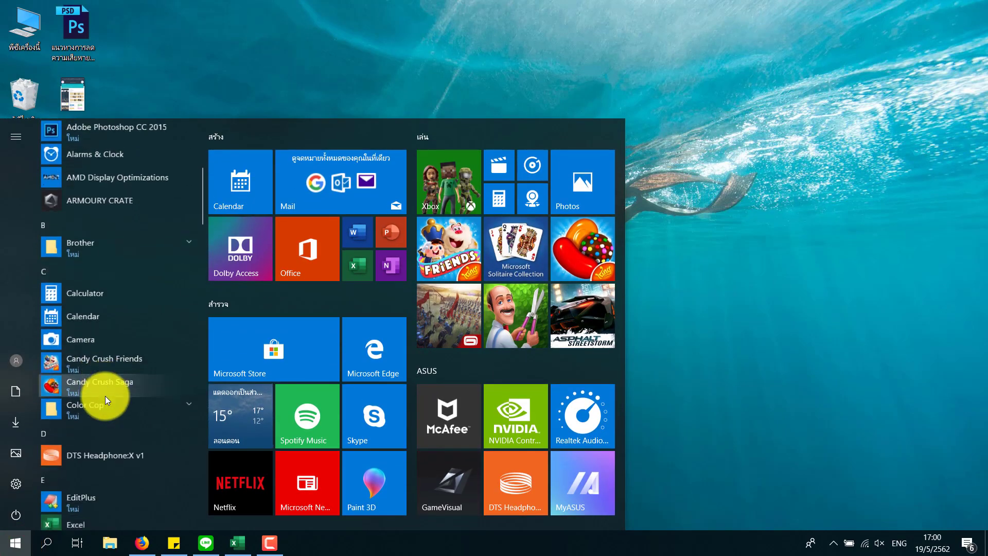
pyautogui.scroll(-2, 105, 396)
pyautogui.scroll(-3, 105, 396)
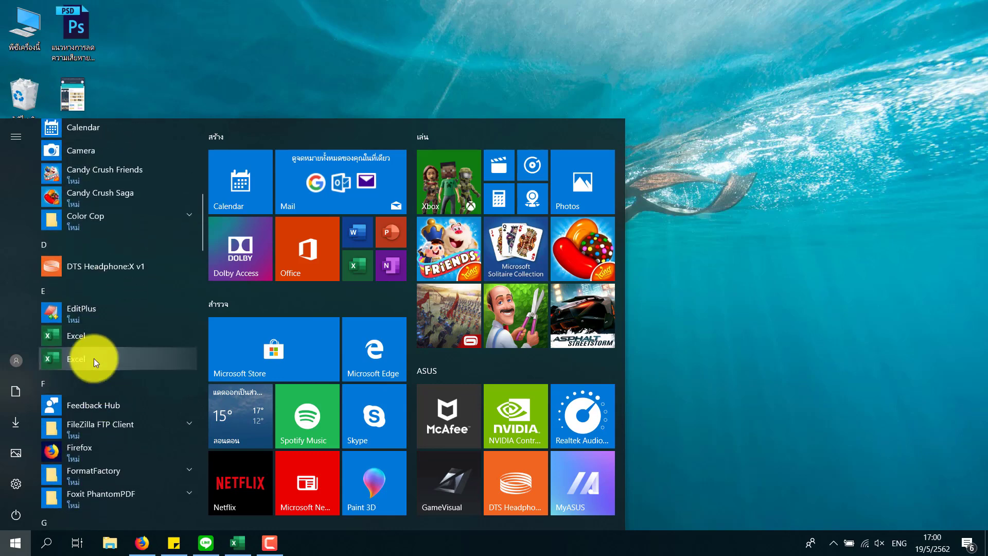
pyautogui.click(662, 339)
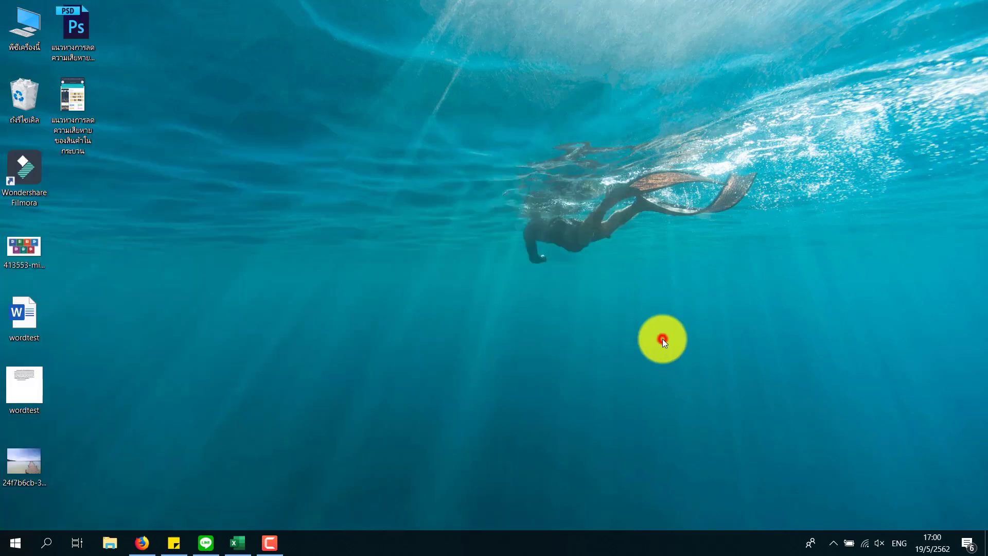
pyautogui.click(234, 543)
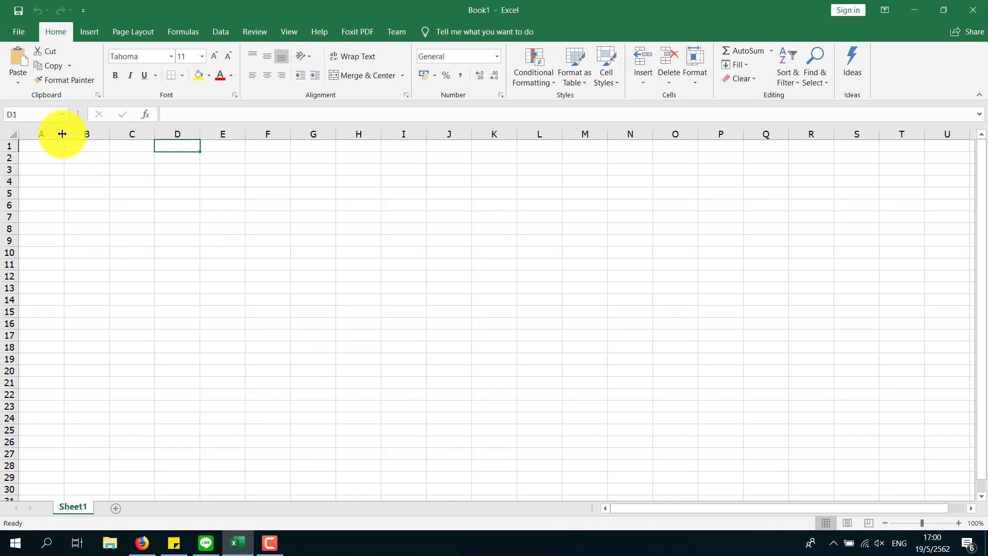
# - Widen column A and raise cell A1's font size to 16
pyautogui.moveTo(64, 135); pyautogui.dragTo(72, 135)
pyautogui.moveTo(291, 154); pyautogui.dragTo(348, 154)
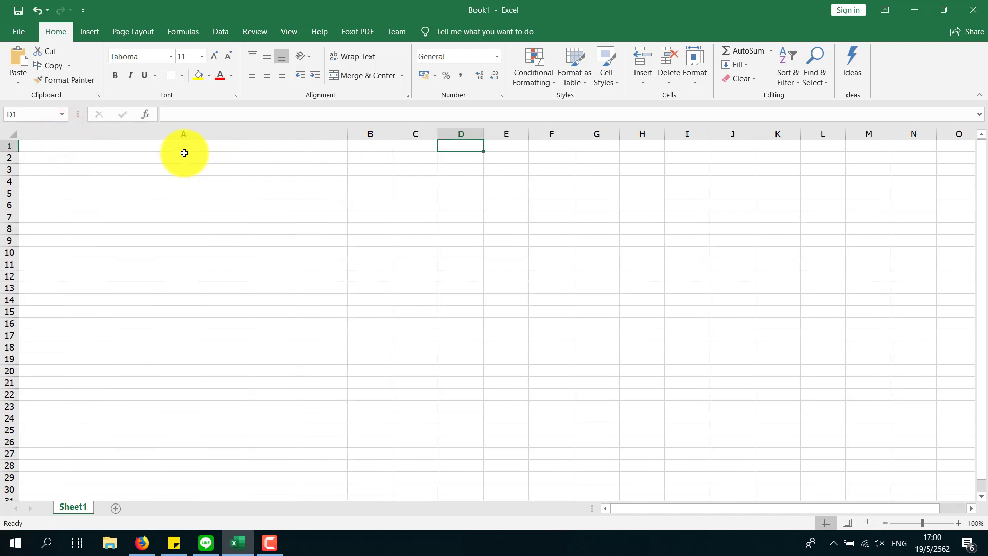
pyautogui.click(184, 148)
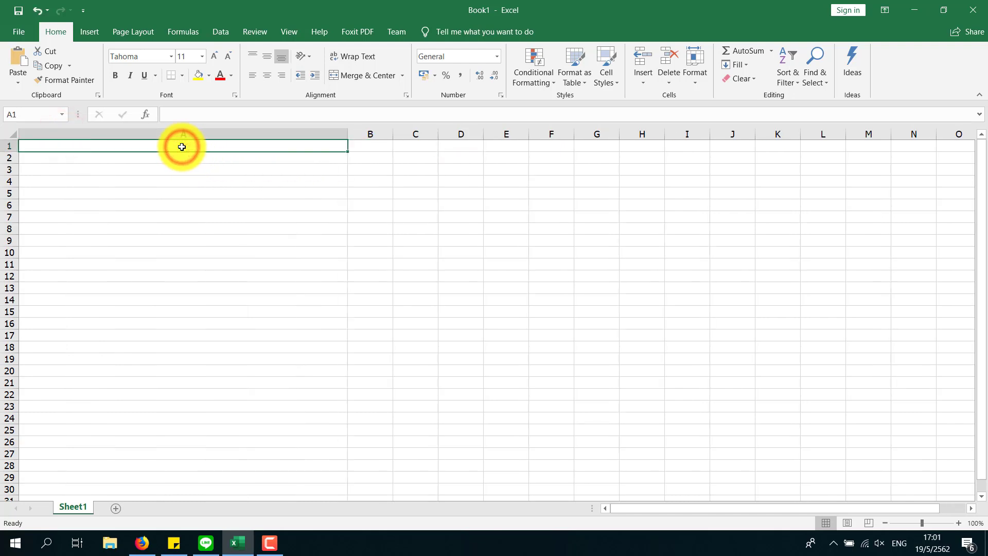
pyautogui.click(214, 56)
pyautogui.click(214, 55)
pyautogui.click(214, 55)
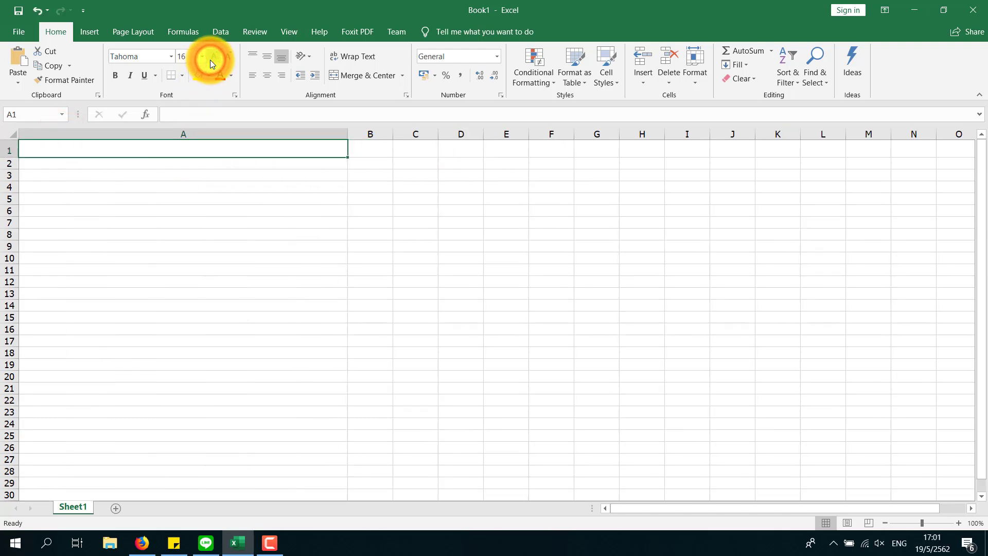
# - Enter the title 'Customize Quick Access' in cell A1
pyautogui.doubleClick(124, 147)
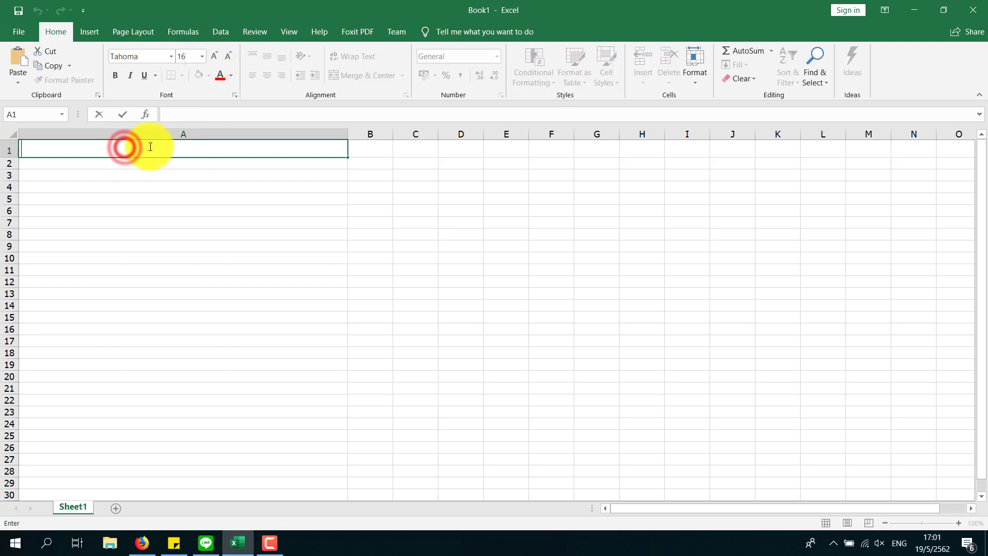
pyautogui.press('Escape')
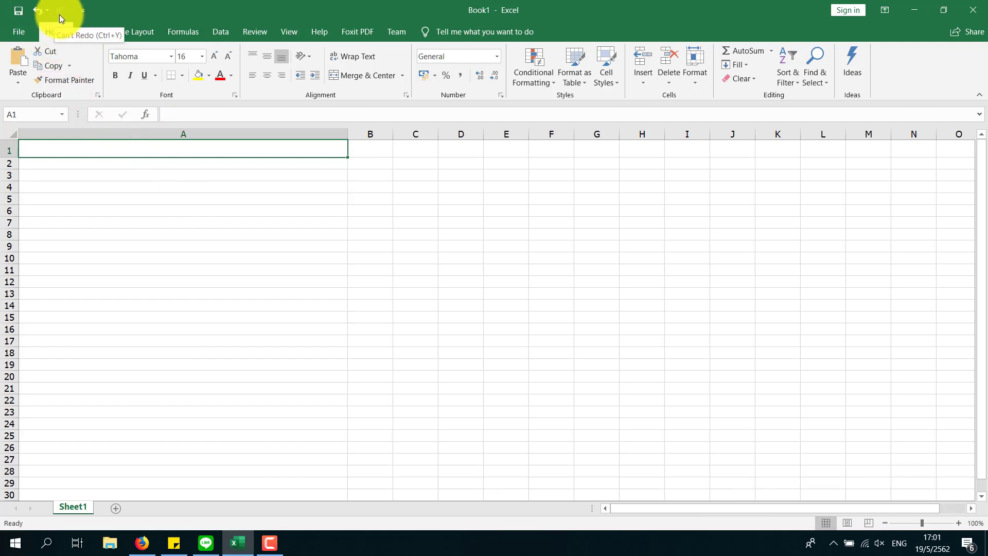
pyautogui.doubleClick(128, 149)
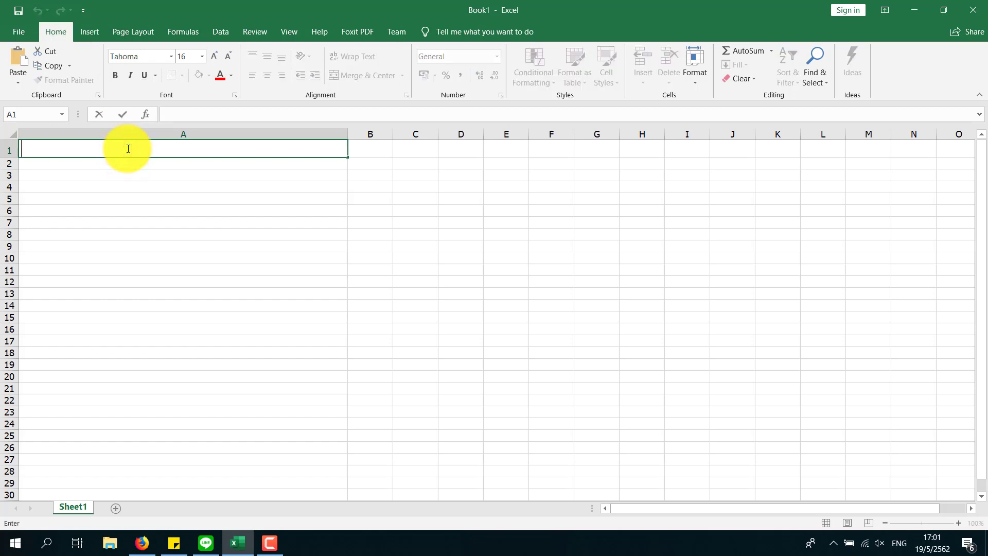
pyautogui.write('Cus')
pyautogui.write('tomiz')
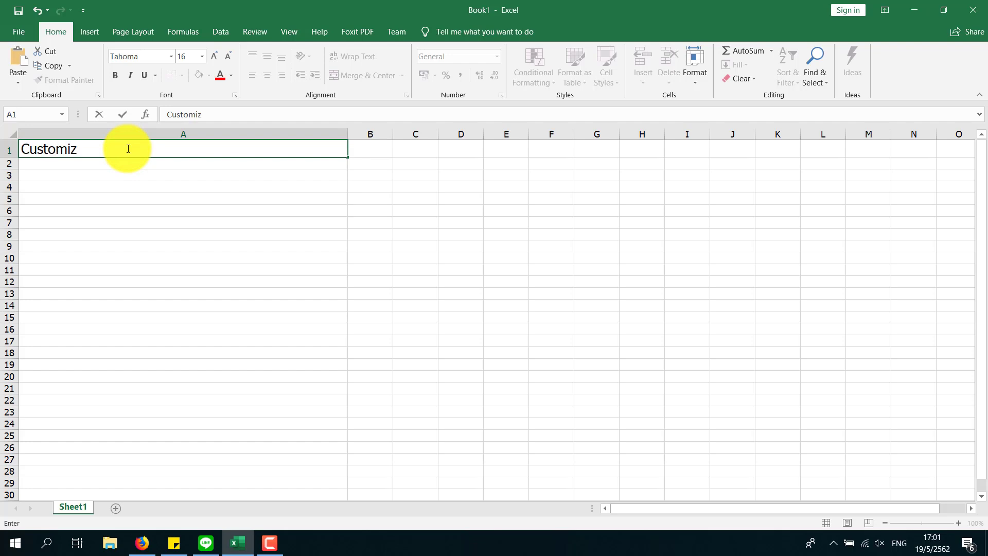
pyautogui.write('e Q')
pyautogui.write('uick A')
pyautogui.write('ccess')
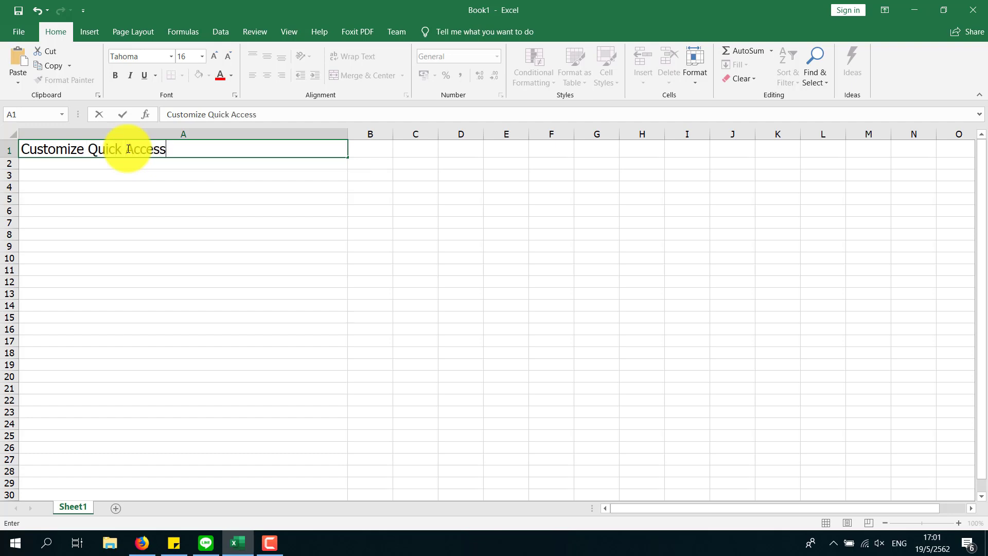
pyautogui.click(221, 221)
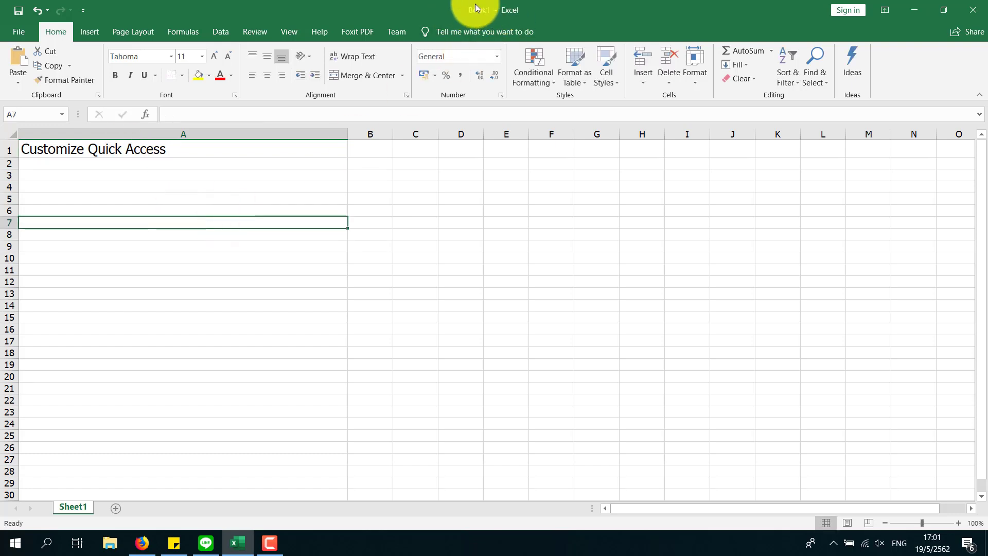
# - Enter 'title bar' in A2 with its font size raised to 16
pyautogui.click(157, 165)
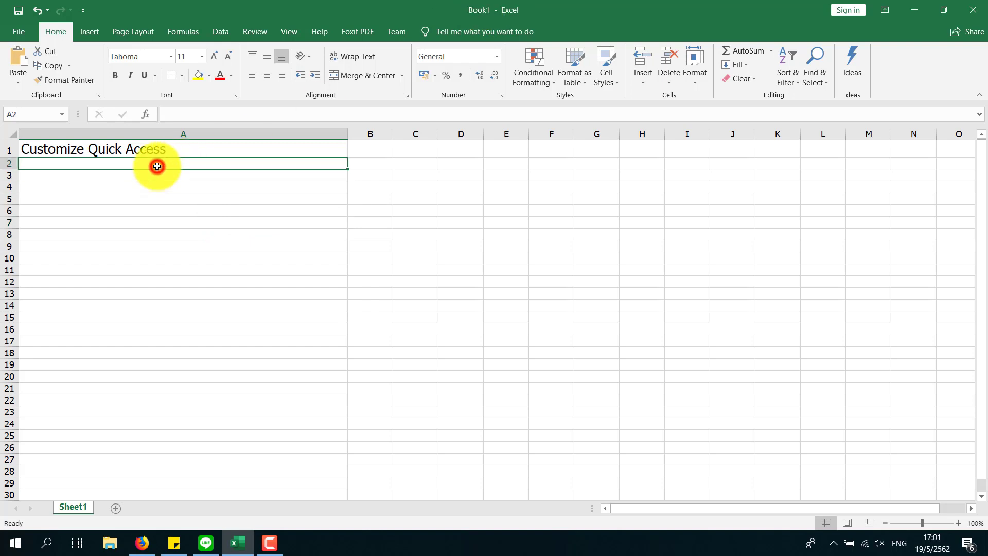
pyautogui.click(214, 56)
pyautogui.click(214, 56)
pyautogui.click(214, 55)
pyautogui.click(178, 163)
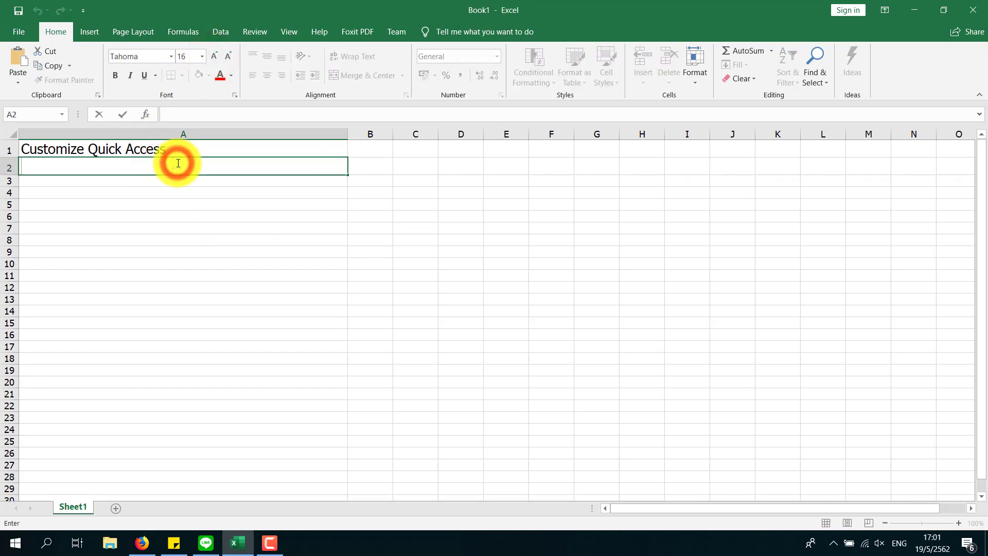
pyautogui.write('title bar')
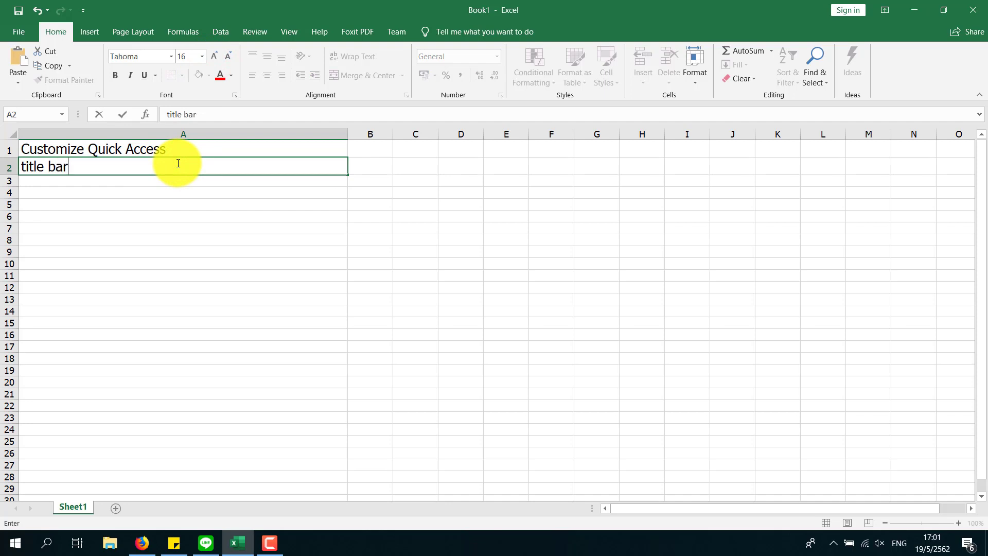
pyautogui.click(170, 183)
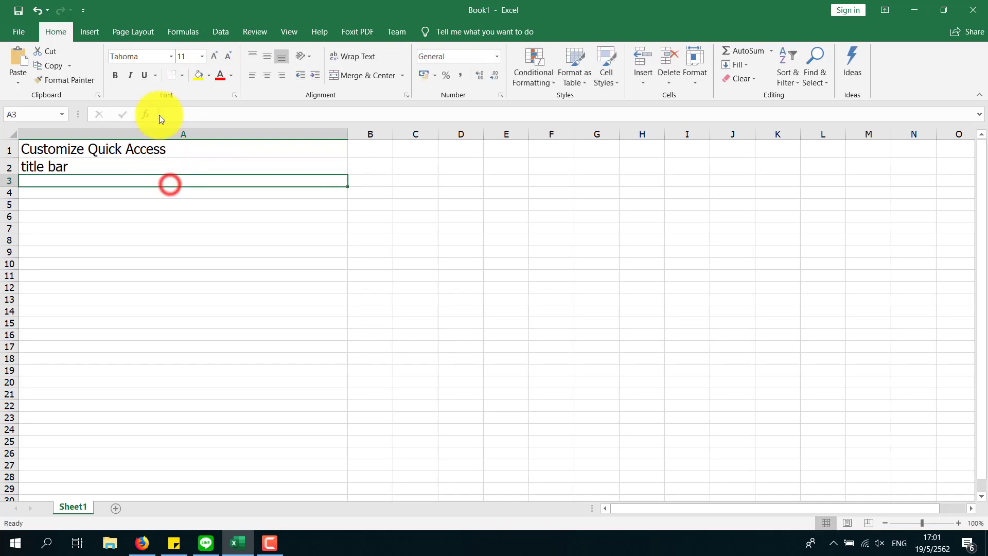
# - Raise cell A3's font size step by step to 18
pyautogui.click(201, 56)
pyautogui.click(214, 55)
pyautogui.click(214, 55)
pyautogui.click(214, 55)
pyautogui.click(213, 55)
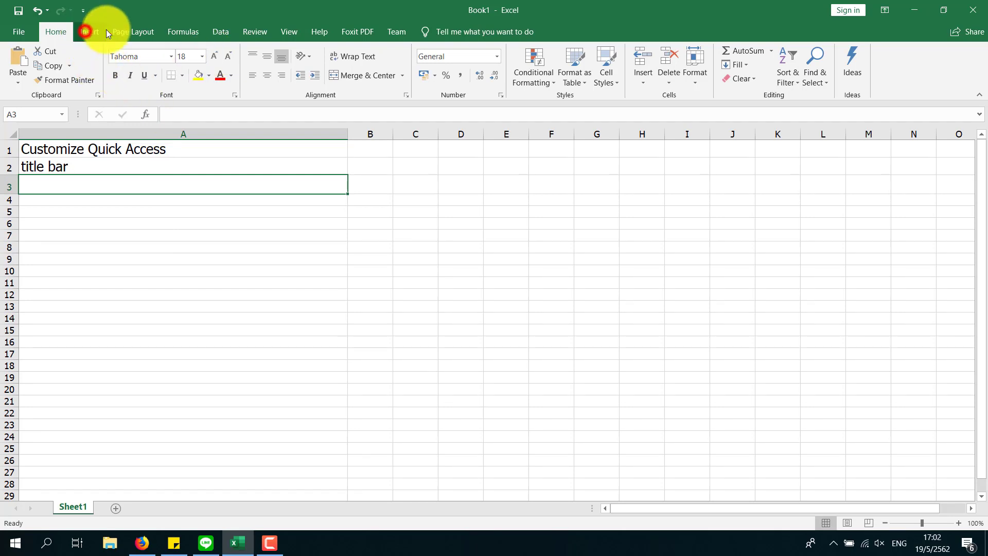
pyautogui.scroll(-2, 106, 29)
pyautogui.scroll(-3, 106, 29)
pyautogui.scroll(-1, 106, 29)
pyautogui.scroll(-1, 107, 31)
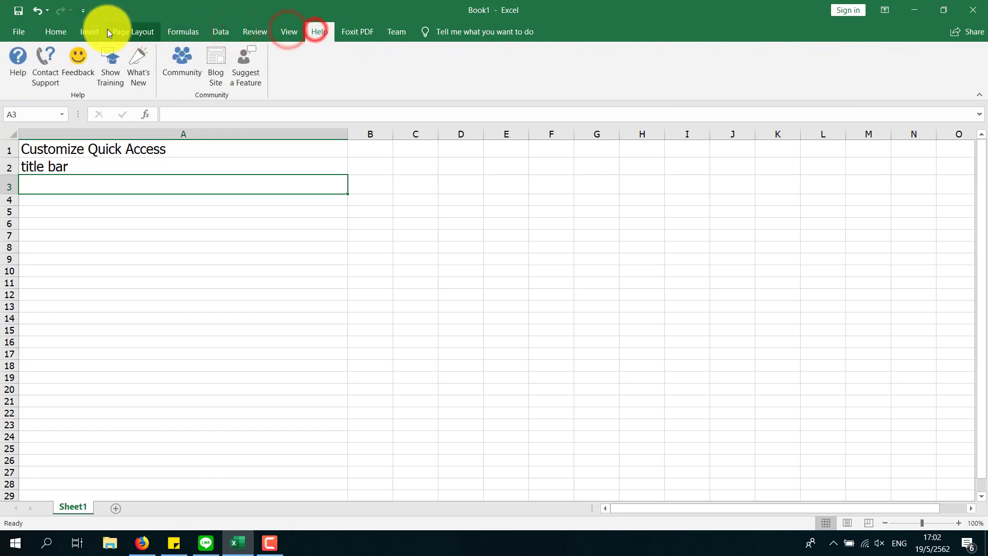
# - Type 'tab' into cell A3
pyautogui.click(61, 29)
pyautogui.click(63, 188)
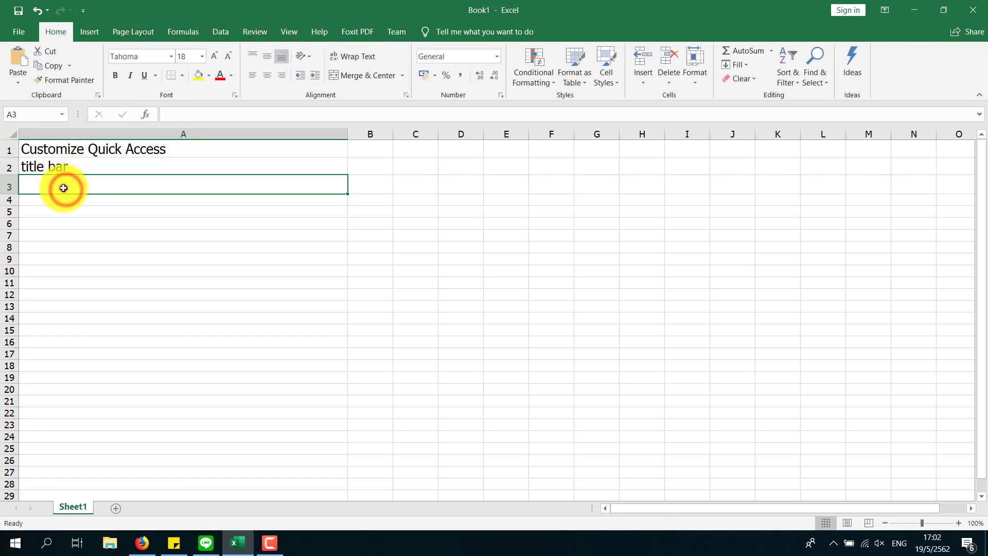
pyautogui.write('tab')
pyautogui.press('Return')
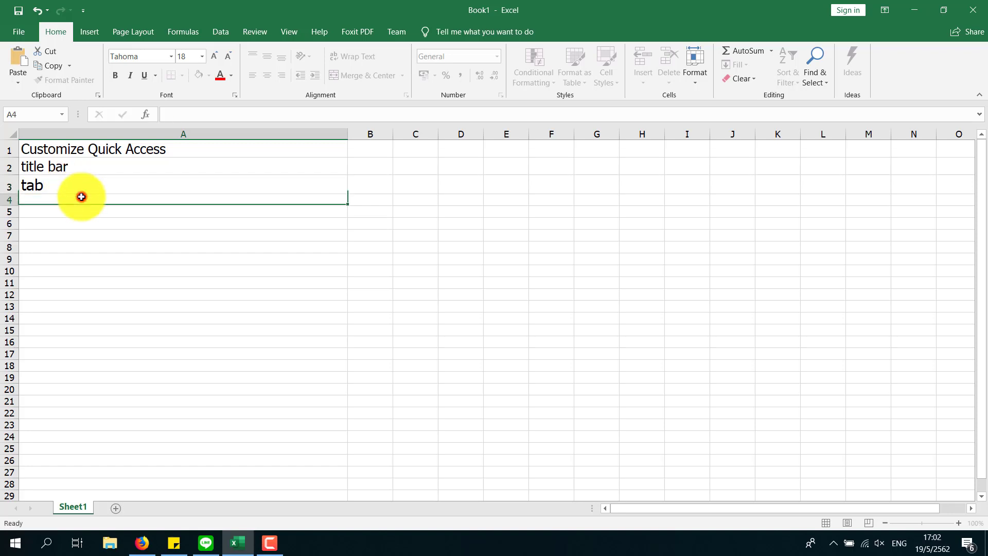
pyautogui.click(80, 190)
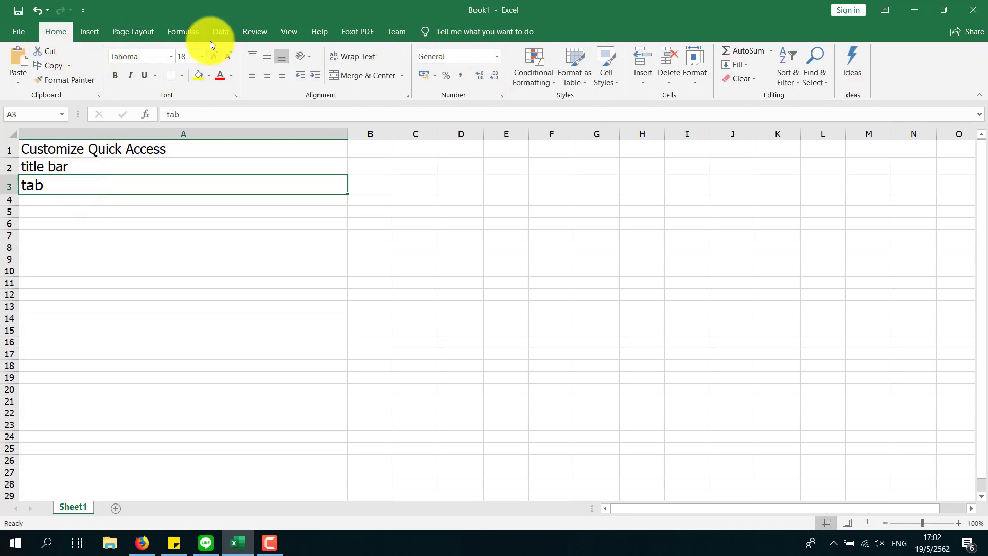
# - Glance at the Formulas and Page Layout ribbons, return to Home, and select A4
pyautogui.click(197, 32)
pyautogui.click(145, 30)
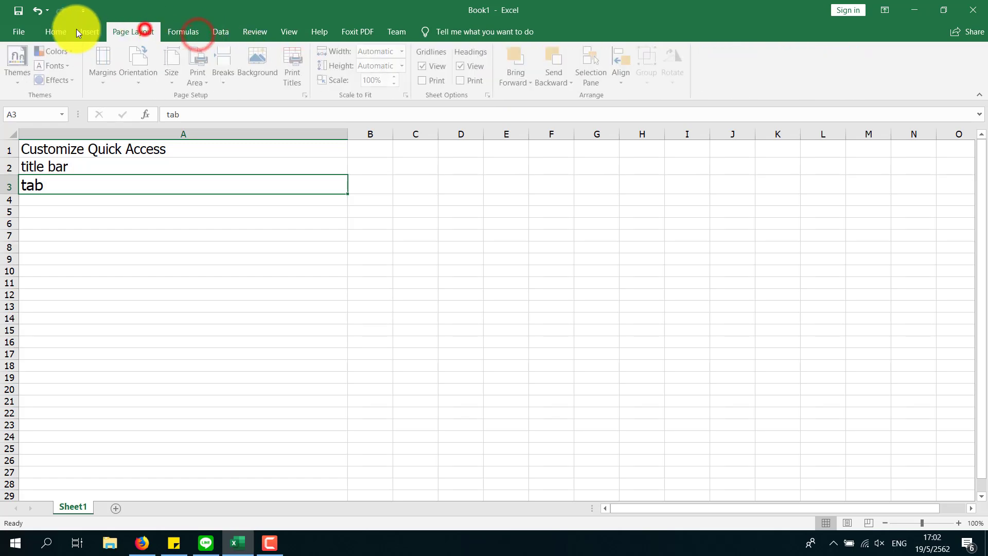
pyautogui.click(58, 32)
pyautogui.click(71, 202)
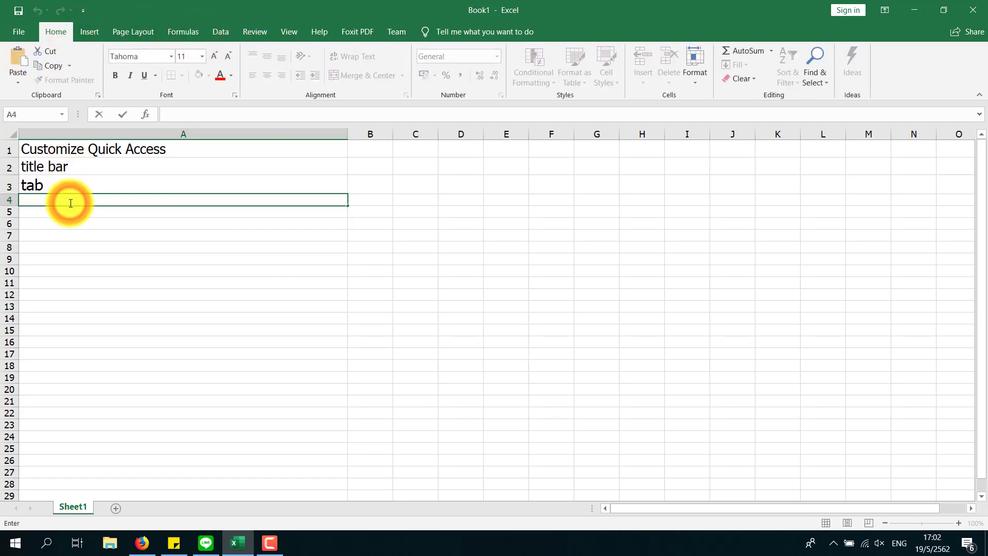
# - Enter 'Ribbon' in A4, then open and cancel Insert Function
pyautogui.write('Ri')
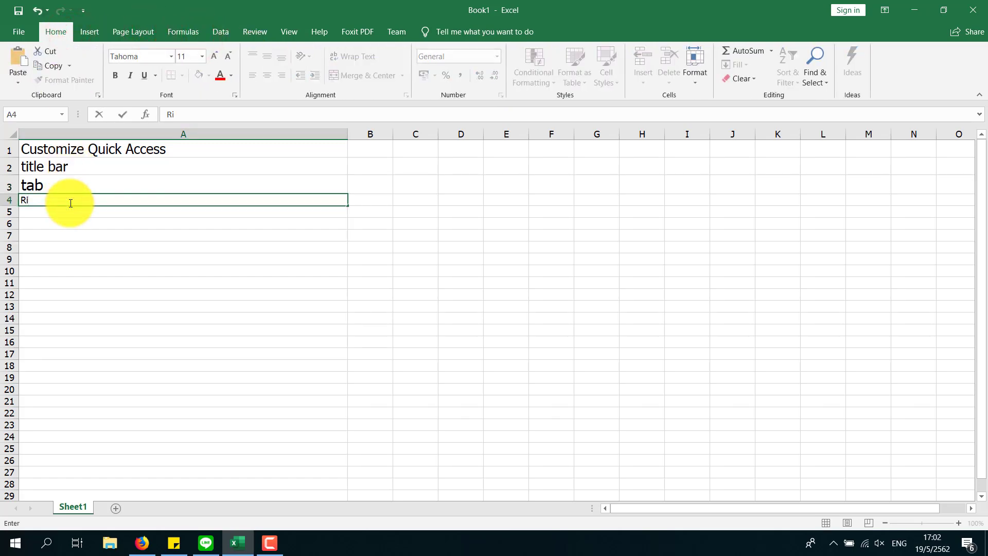
pyautogui.write('bbon')
pyautogui.click(66, 221)
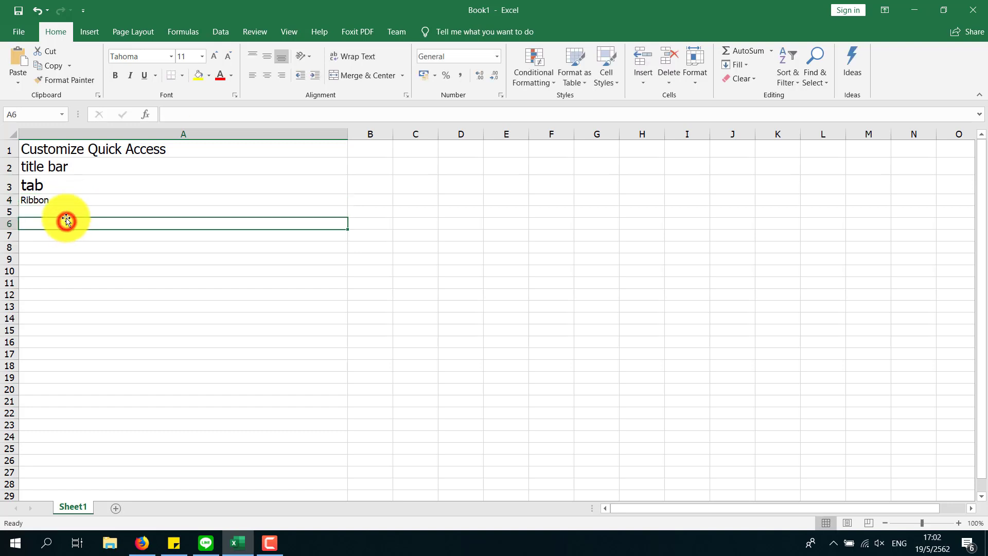
pyautogui.click(66, 211)
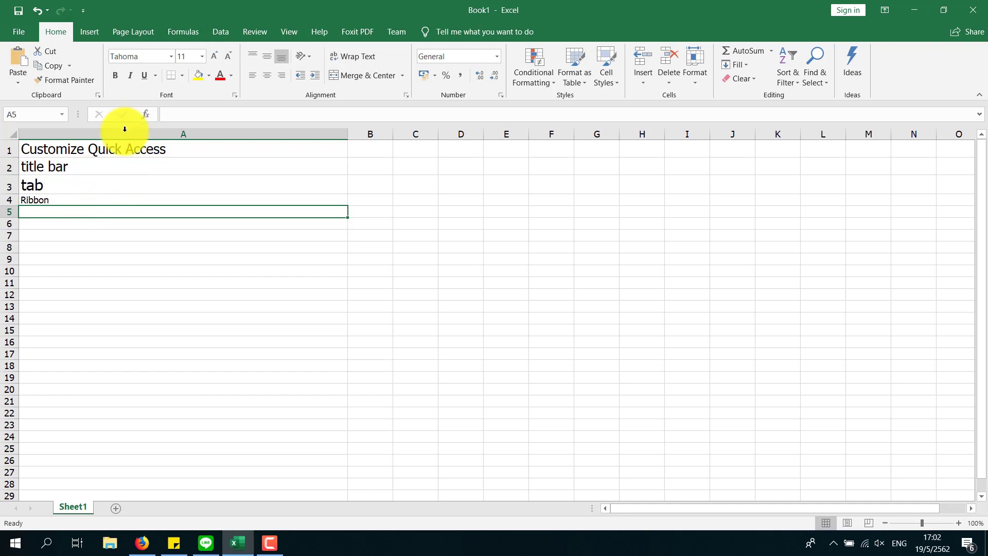
pyautogui.click(175, 112)
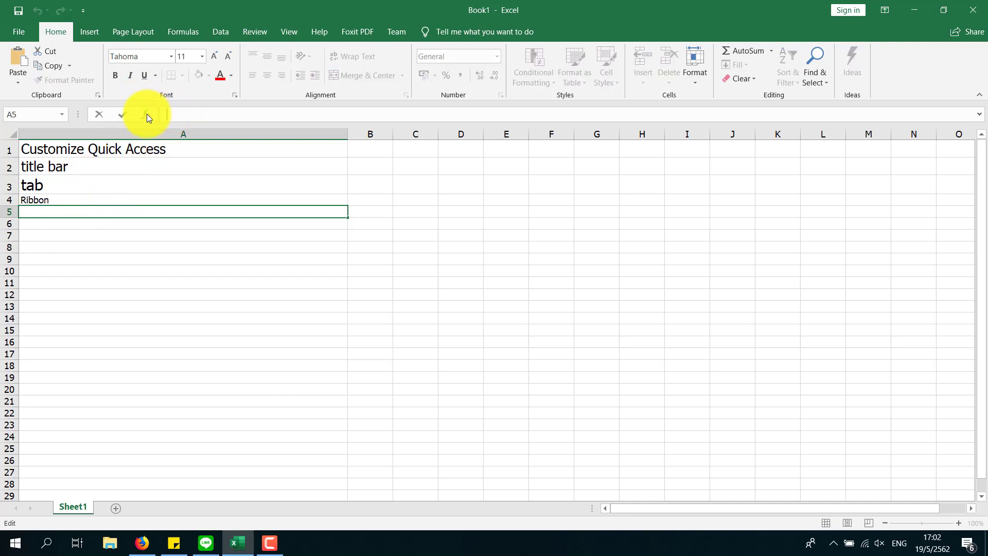
pyautogui.click(146, 114)
pyautogui.click(638, 146)
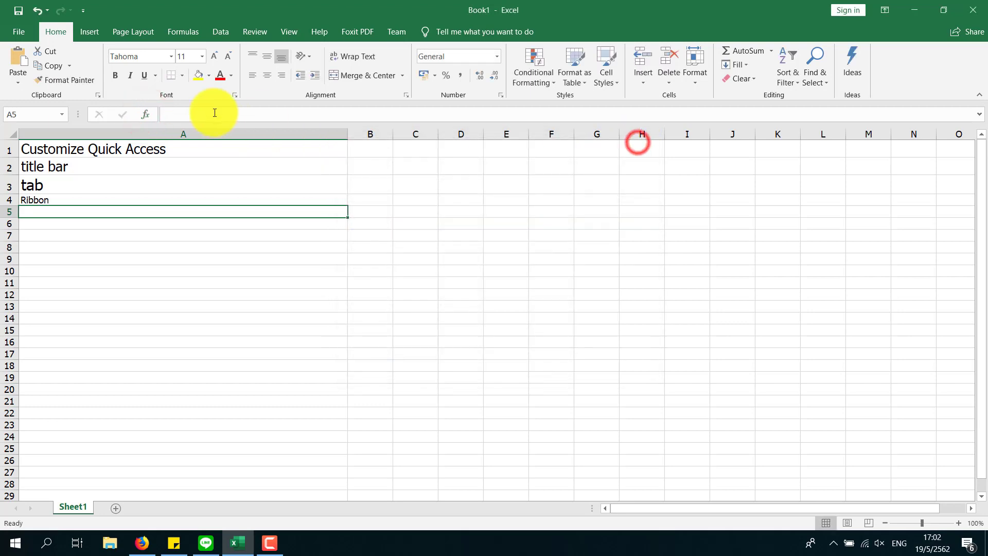
# - Enter 'Formula bar' in cell A5
pyautogui.click(135, 211)
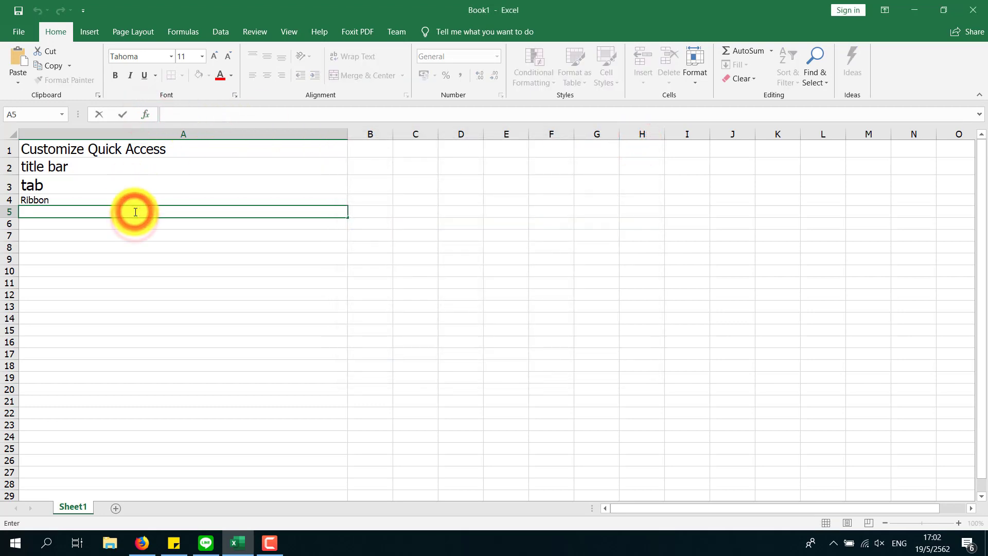
pyautogui.write('F')
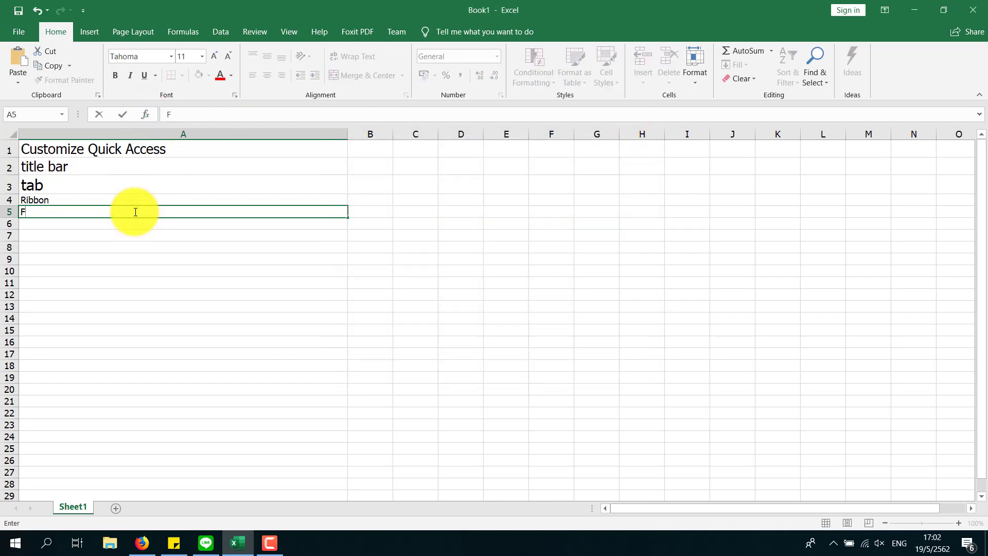
pyautogui.write('ormu')
pyautogui.write('la ba')
pyautogui.write('r')
pyautogui.click(135, 227)
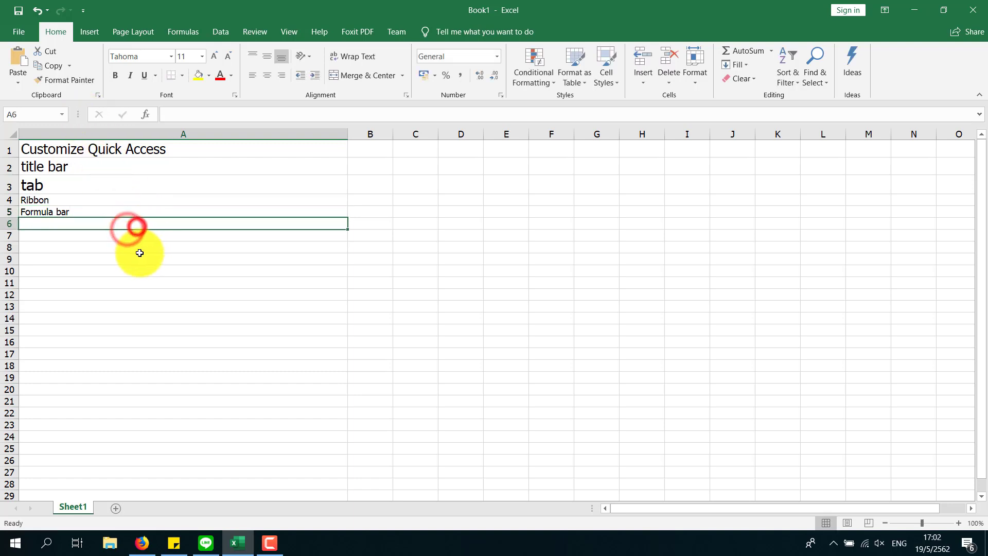
pyautogui.click(139, 248)
pyautogui.click(86, 265)
# - Enter 'Cell' in cell A6
pyautogui.click(72, 224)
pyautogui.doubleClick(73, 224)
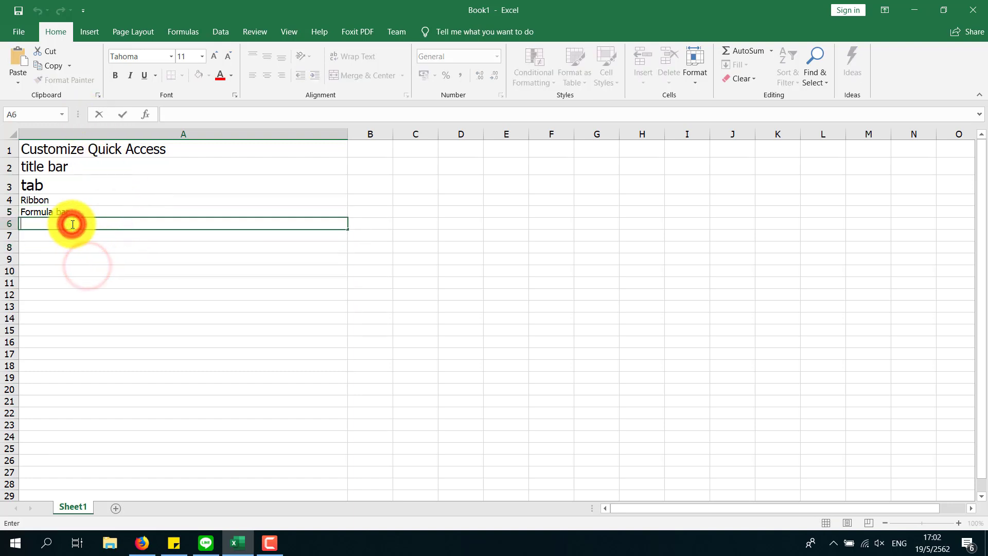
pyautogui.write('Cell')
pyautogui.click(74, 253)
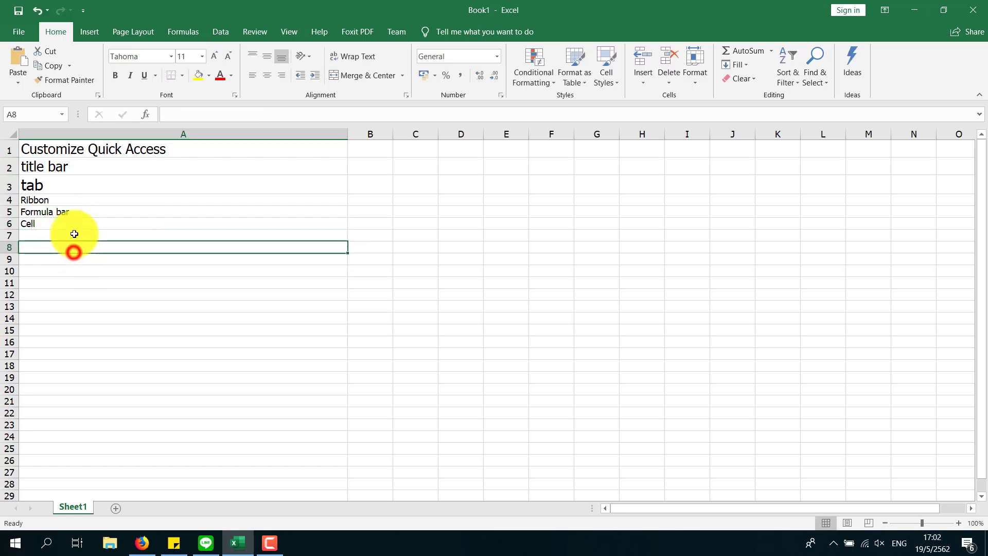
pyautogui.click(73, 224)
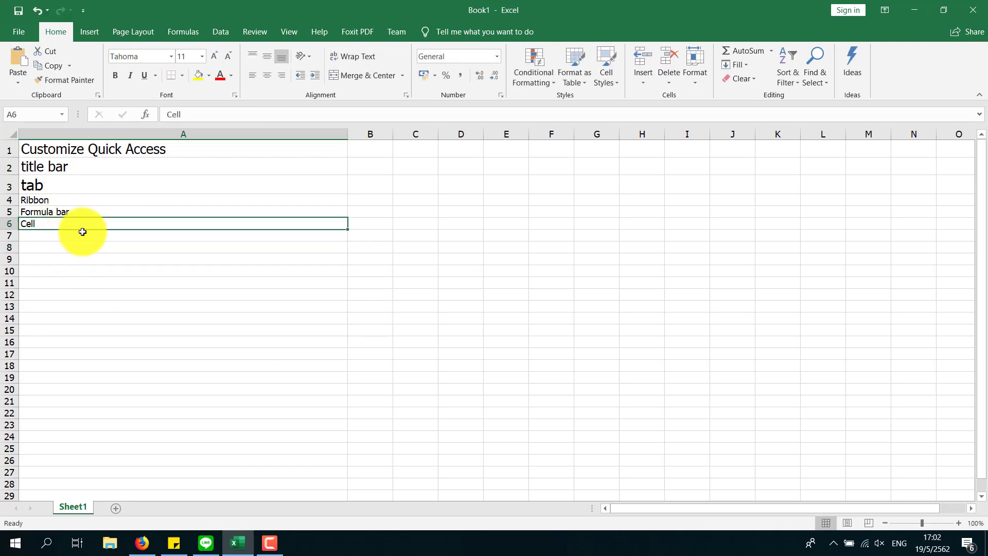
# - Enter 'Column' in cell A7
pyautogui.click(165, 134)
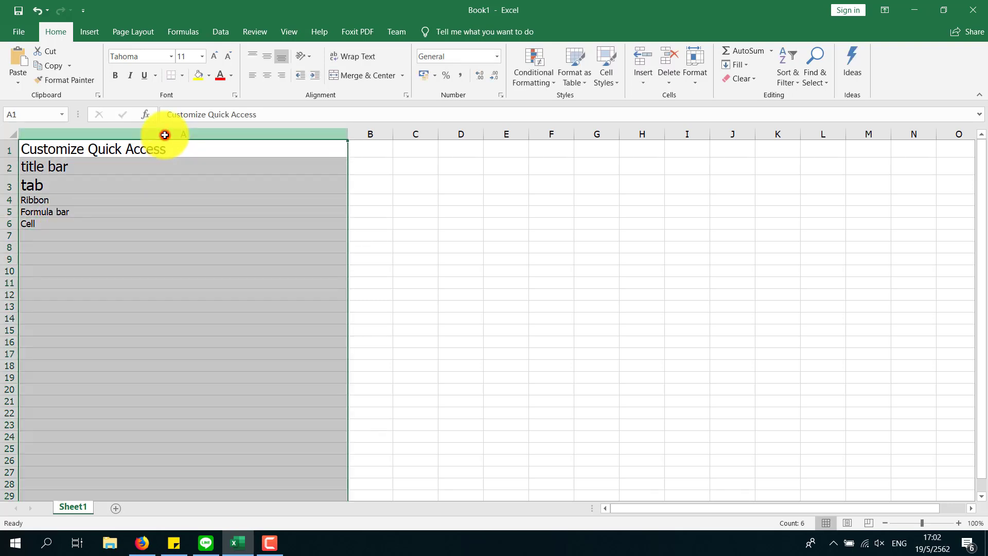
pyautogui.click(359, 133)
pyautogui.click(77, 234)
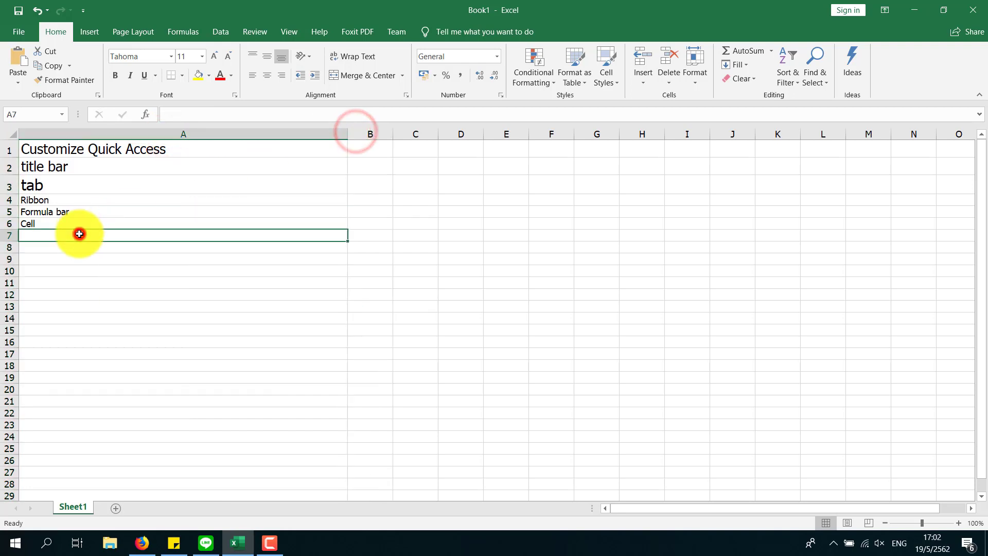
pyautogui.click(131, 135)
pyautogui.click(57, 231)
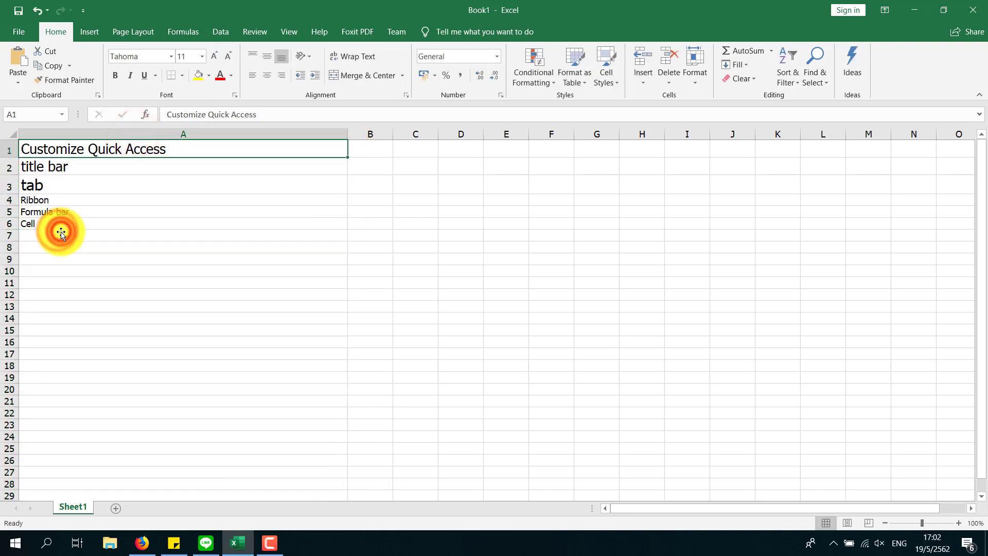
pyautogui.click(61, 232)
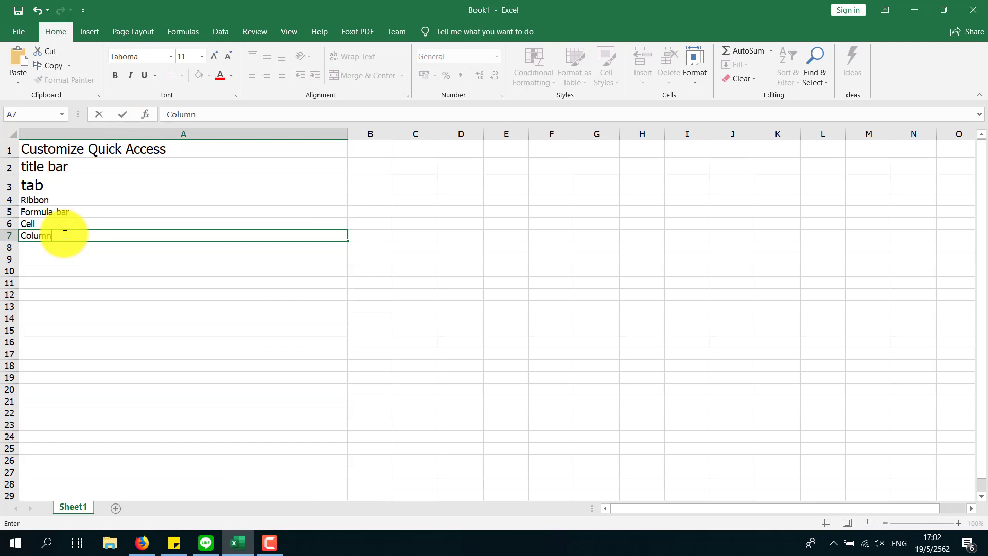
pyautogui.click(60, 249)
# - Enter 'Rows' in cell A8
pyautogui.click(9, 247)
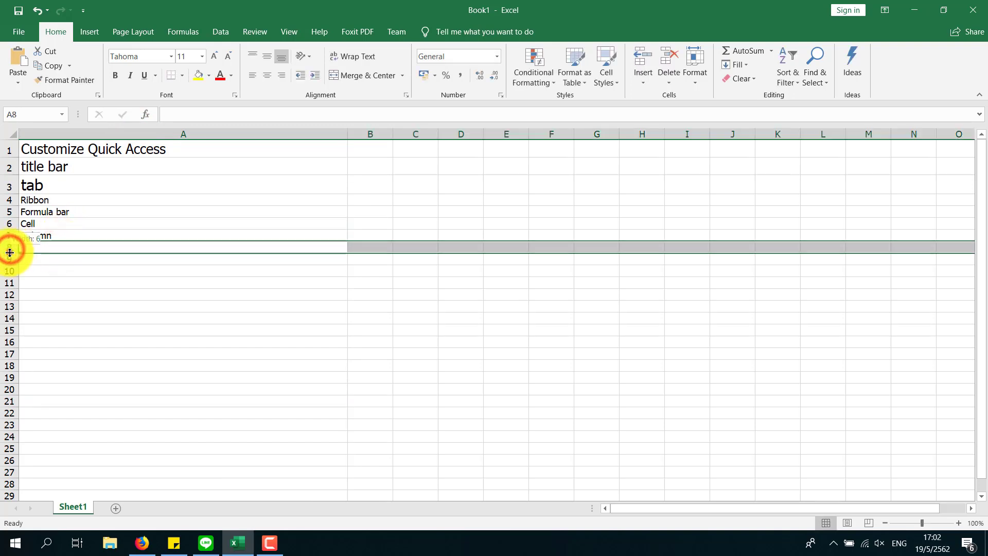
pyautogui.click(5, 259)
pyautogui.click(46, 247)
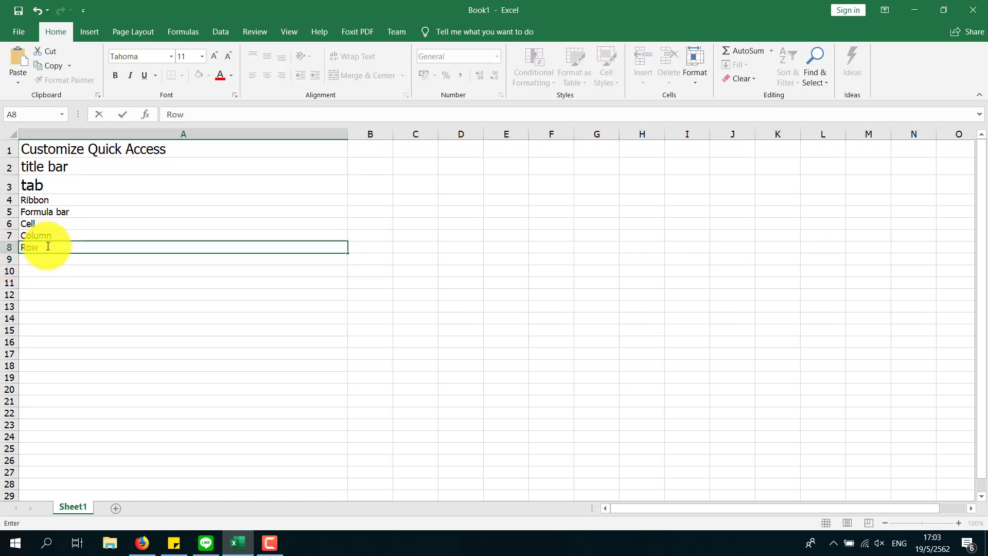
pyautogui.click(50, 259)
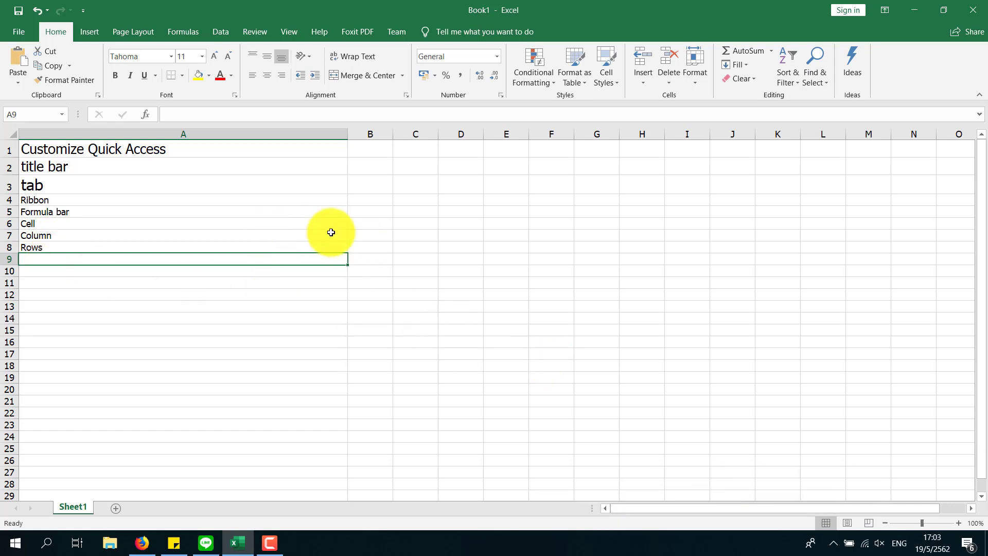
pyautogui.click(677, 381)
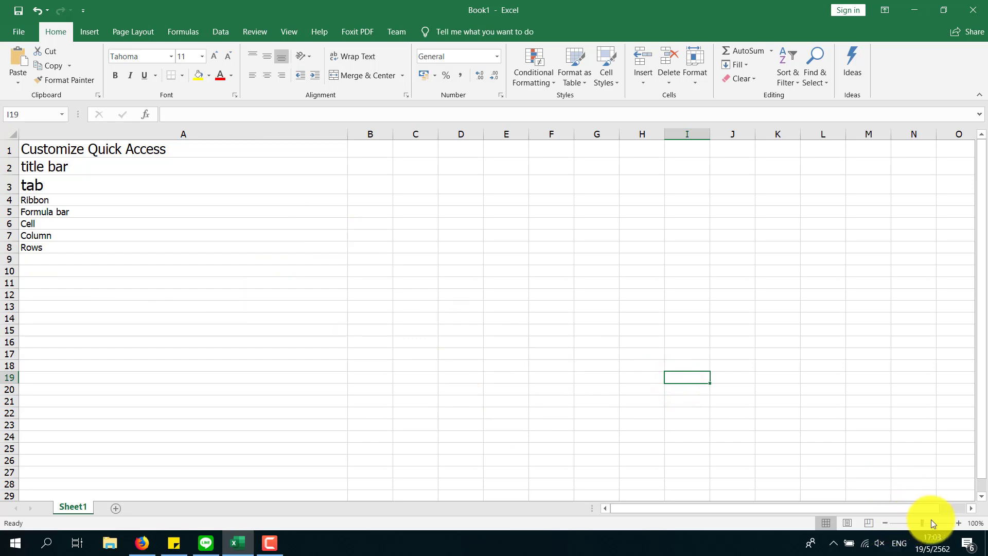
# - Try Page Layout view, return to Normal, and zoom in then back to 100%
pyautogui.click(847, 523)
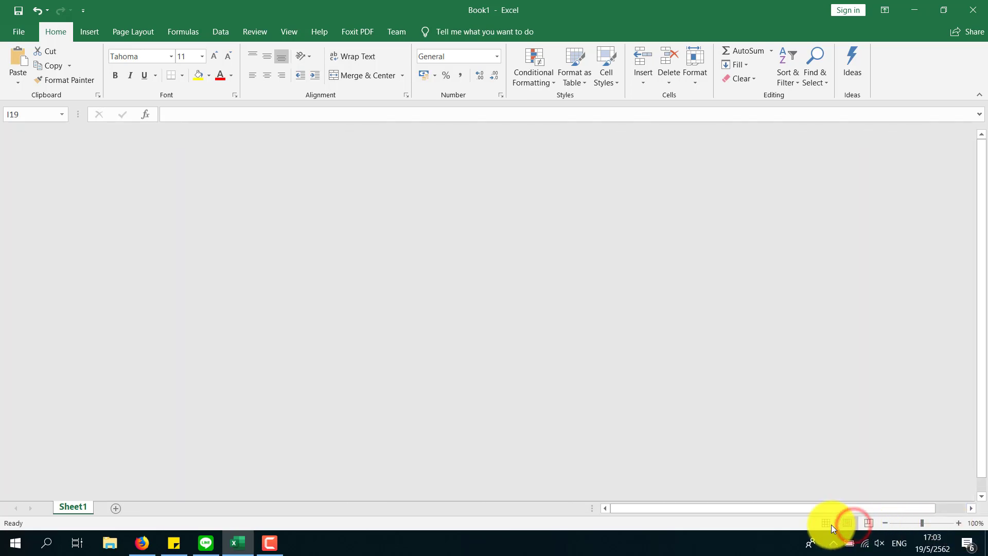
pyautogui.click(828, 523)
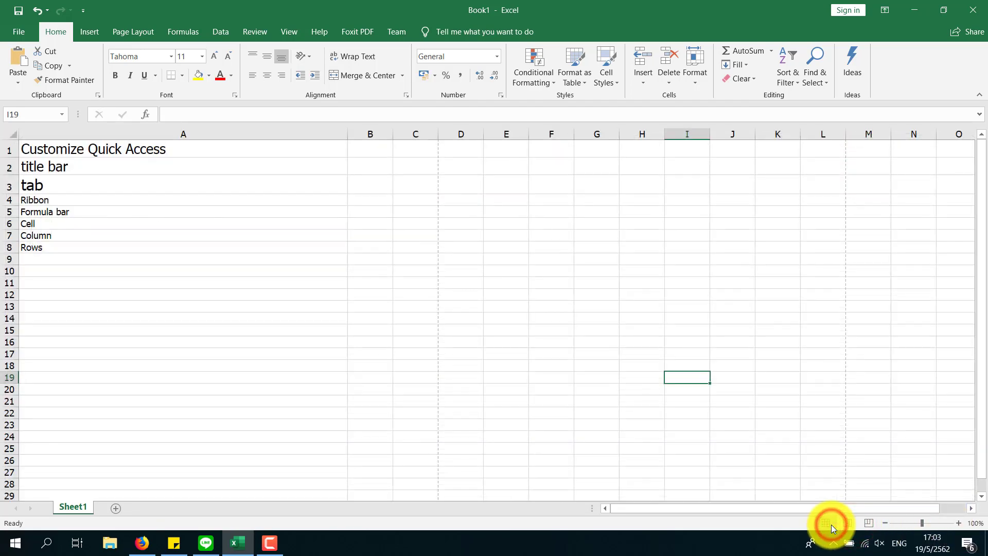
pyautogui.click(959, 523)
pyautogui.click(959, 523)
pyautogui.click(959, 523)
pyautogui.click(959, 523)
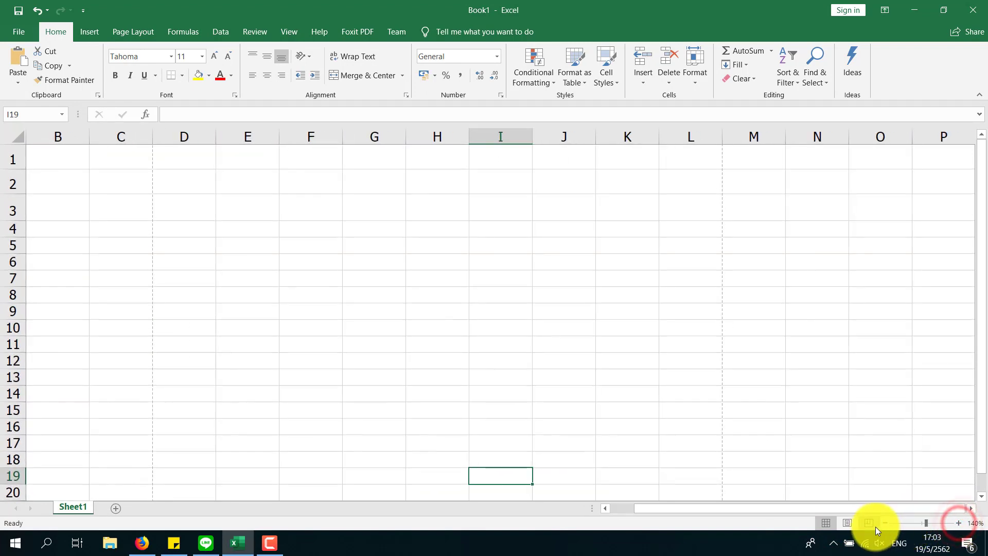
pyautogui.click(884, 523)
pyautogui.click(884, 524)
pyautogui.click(884, 524)
pyautogui.click(884, 524)
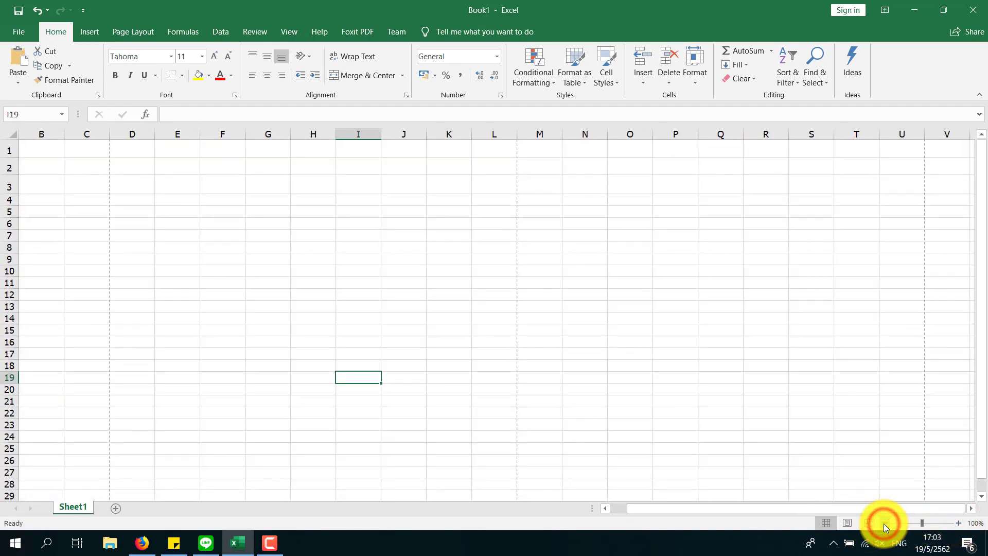
pyautogui.moveTo(694, 508); pyautogui.dragTo(679, 508)
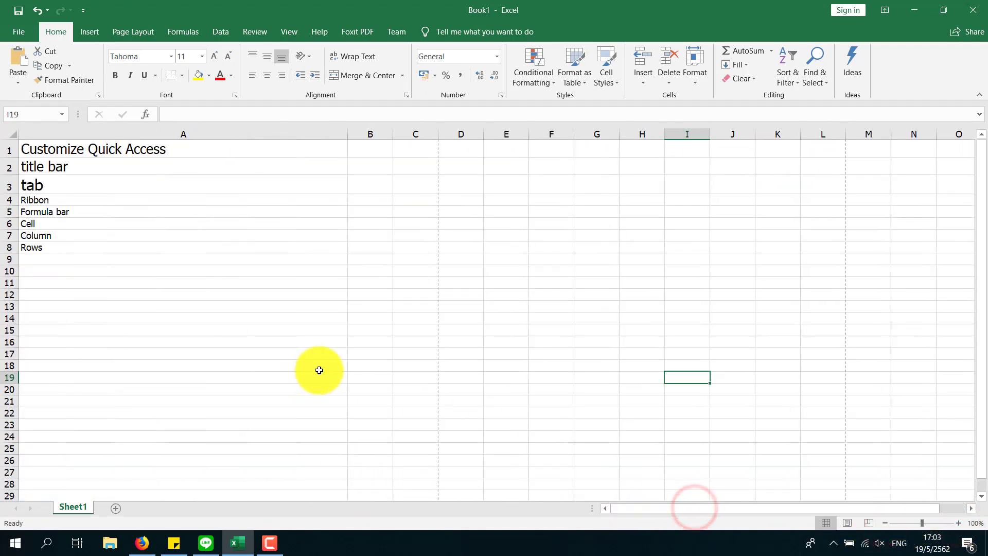
# - Add three new worksheets, Sheet2 to Sheet4, then return to Sheet1
pyautogui.click(111, 508)
pyautogui.click(151, 508)
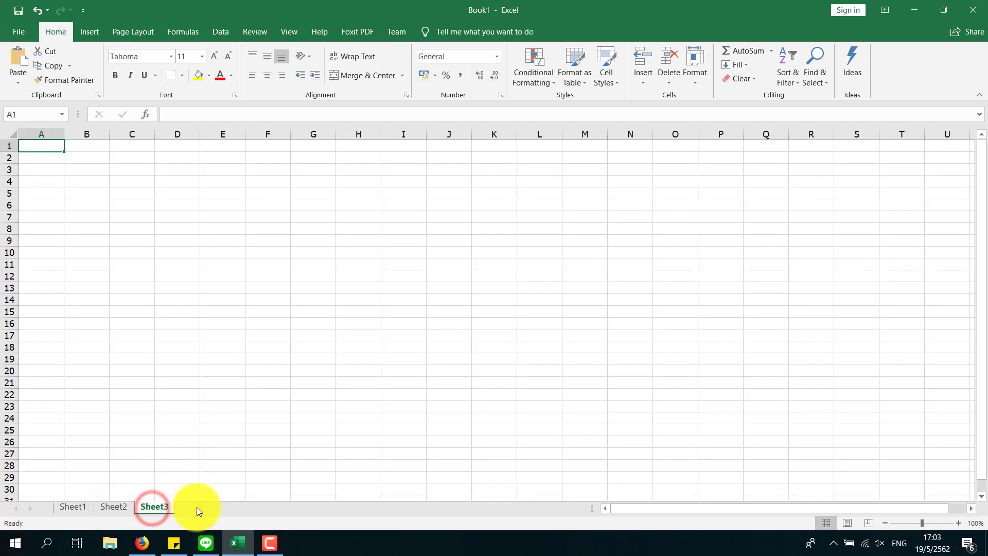
pyautogui.click(196, 507)
pyautogui.click(93, 512)
pyautogui.click(147, 511)
pyautogui.click(181, 507)
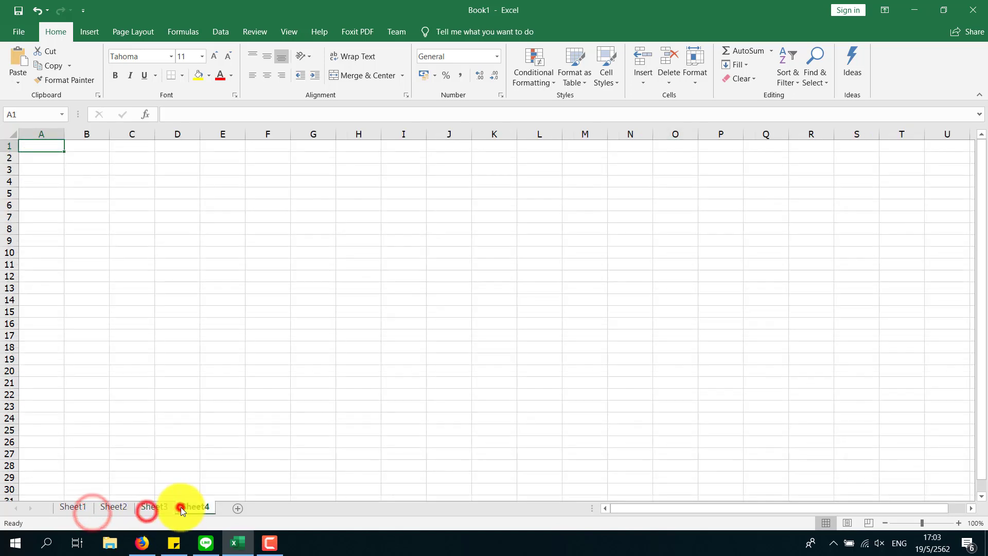
pyautogui.click(110, 508)
pyautogui.click(86, 508)
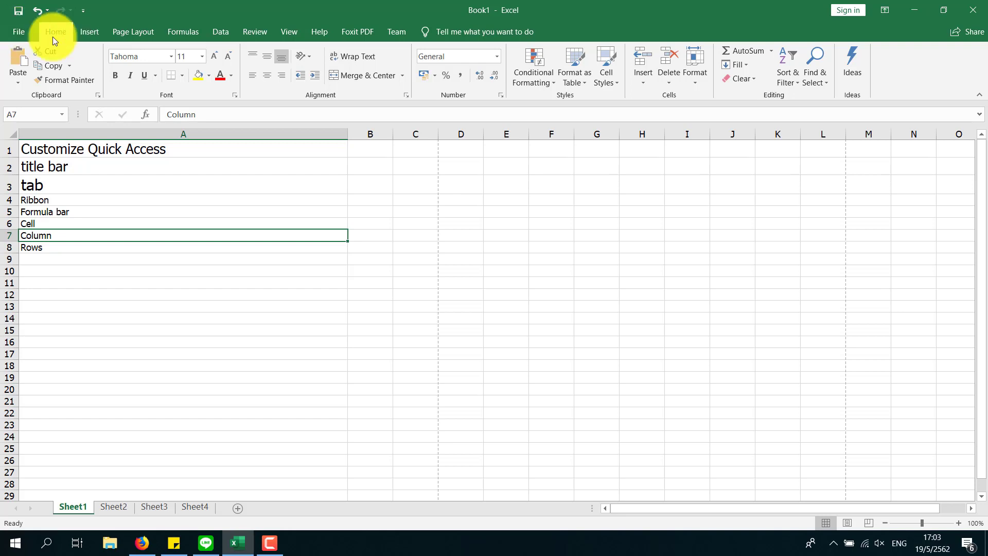
# - Save Book1 to the Desktop as an OpenDocument Spreadsheet, accepting the compatibility warning
pyautogui.click(21, 32)
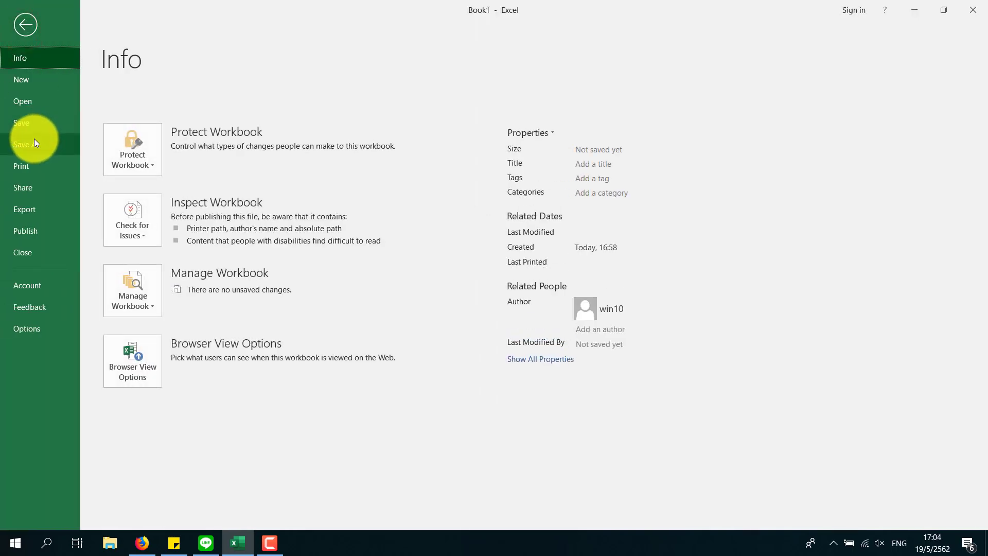
pyautogui.click(21, 25)
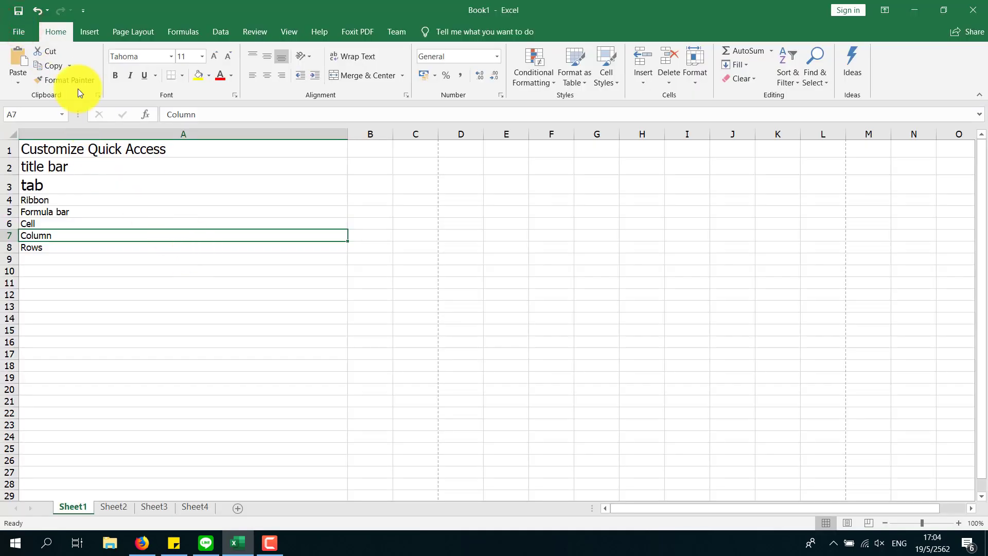
pyautogui.click(25, 39)
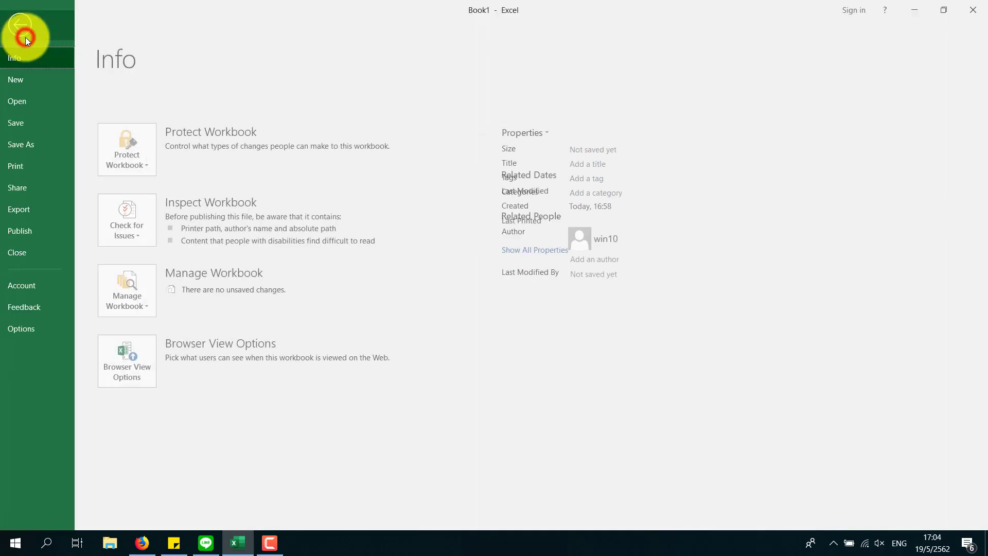
pyautogui.click(45, 147)
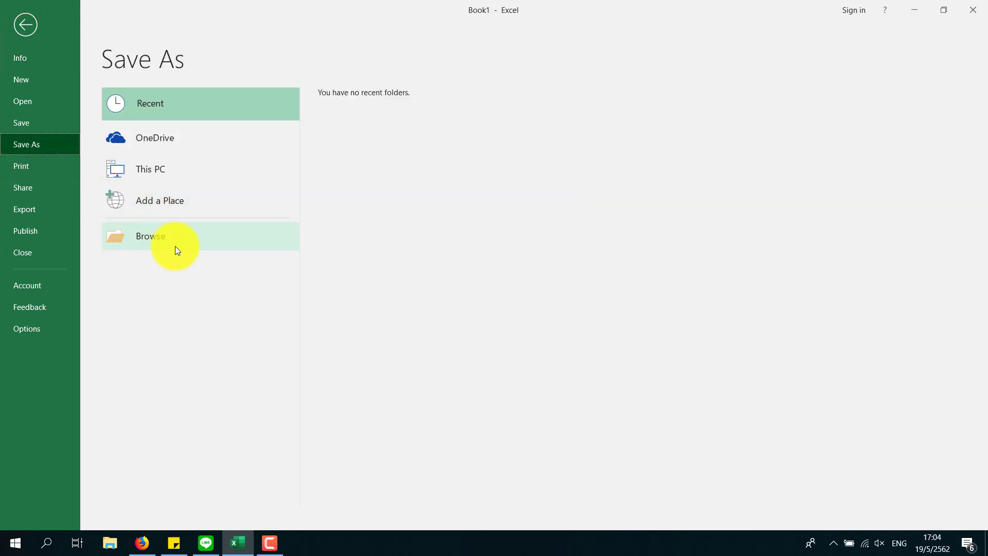
pyautogui.click(162, 240)
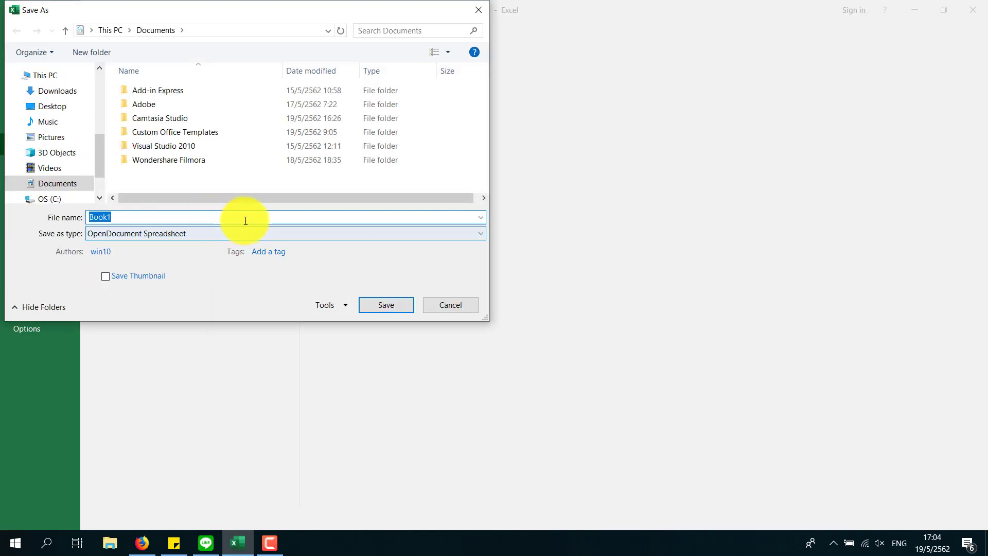
pyautogui.click(52, 106)
pyautogui.click(130, 218)
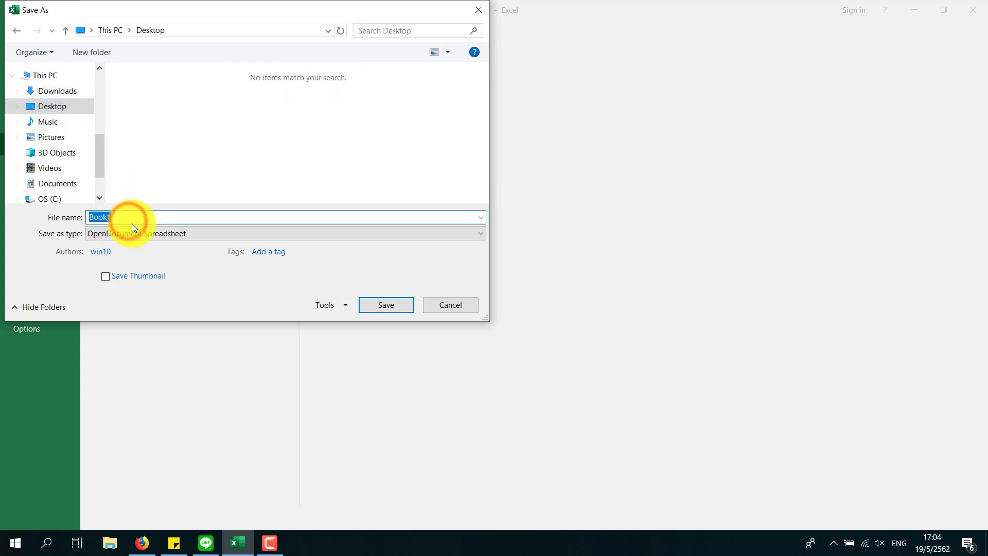
pyautogui.click(131, 218)
pyautogui.click(373, 304)
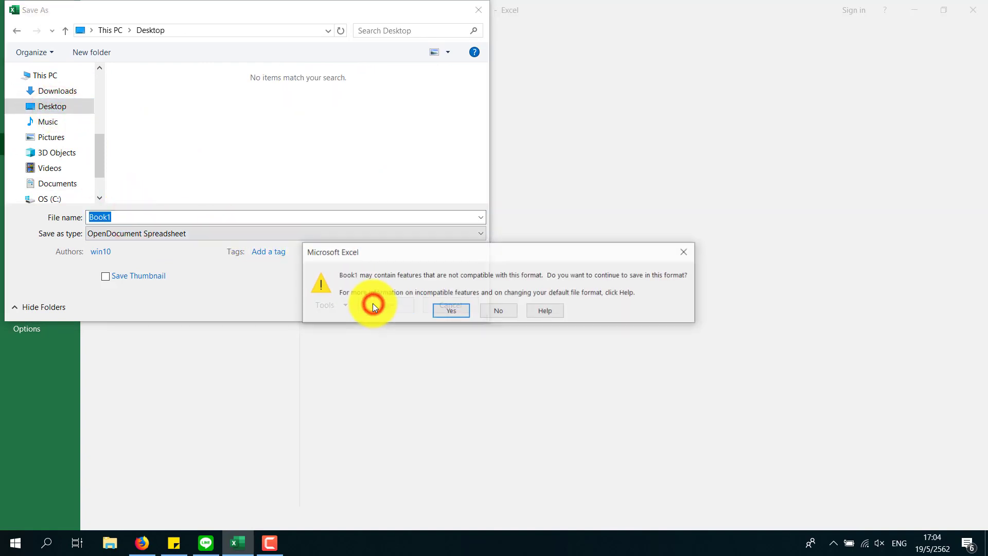
pyautogui.click(449, 315)
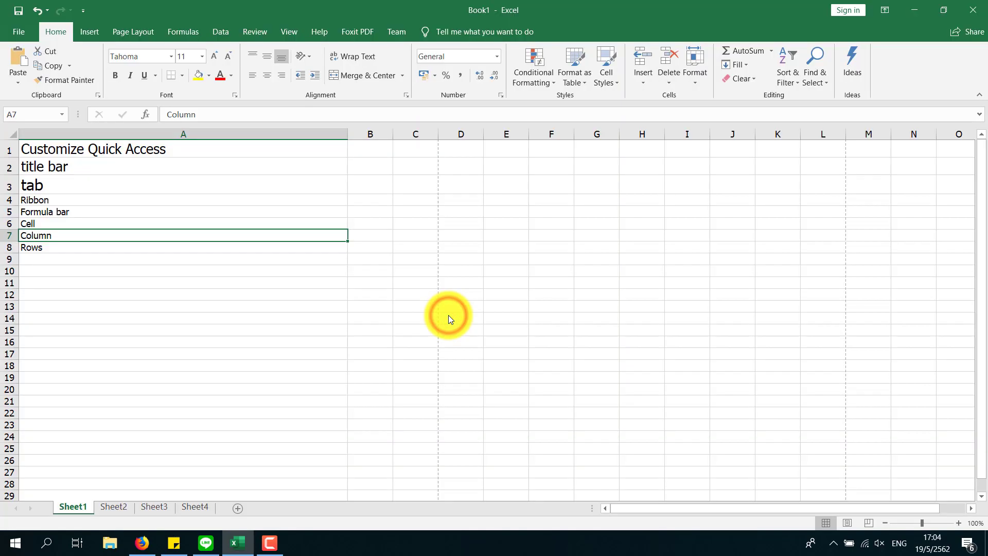
pyautogui.click(247, 269)
pyautogui.click(231, 229)
pyautogui.click(215, 249)
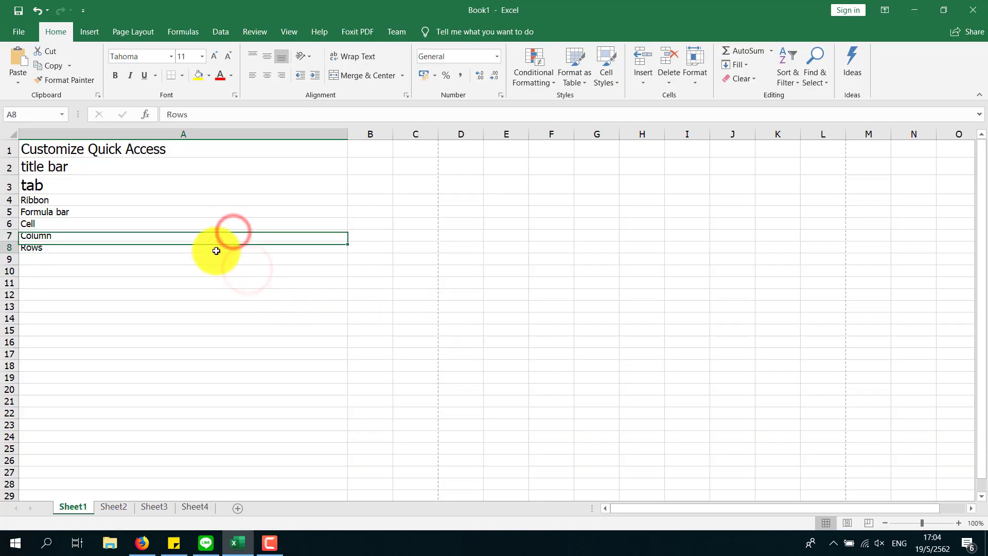
pyautogui.click(227, 277)
pyautogui.click(216, 259)
pyautogui.click(973, 10)
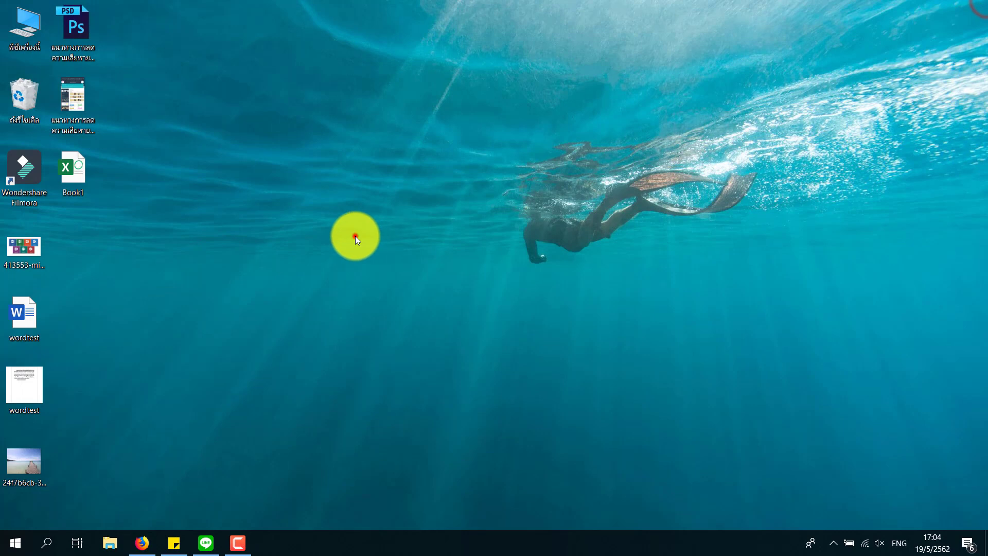
pyautogui.click(355, 237)
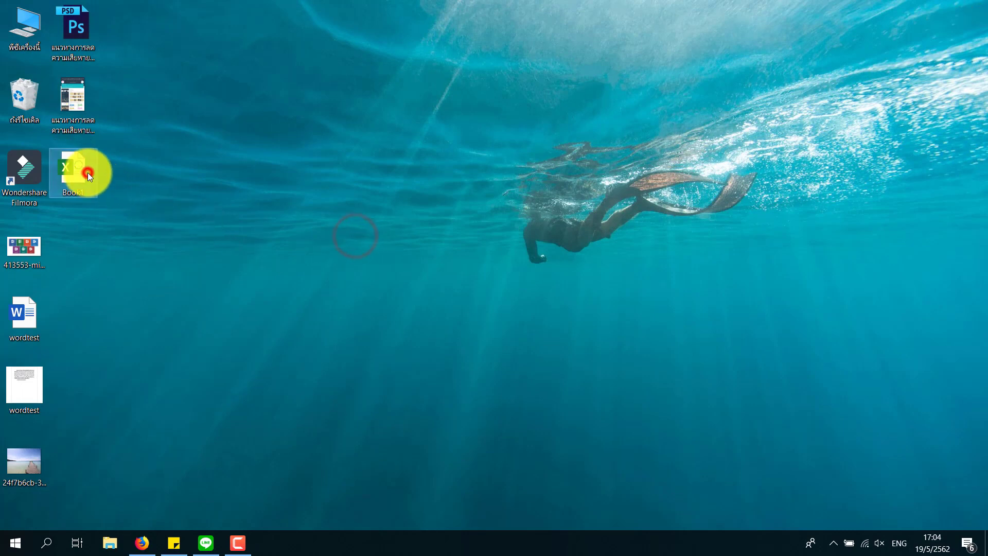
pyautogui.doubleClick(67, 168)
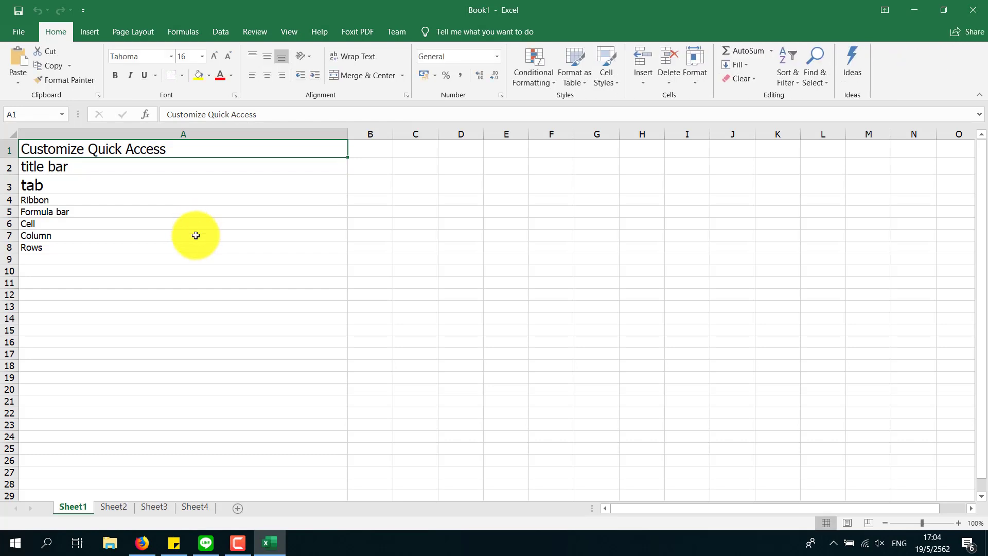
pyautogui.click(196, 234)
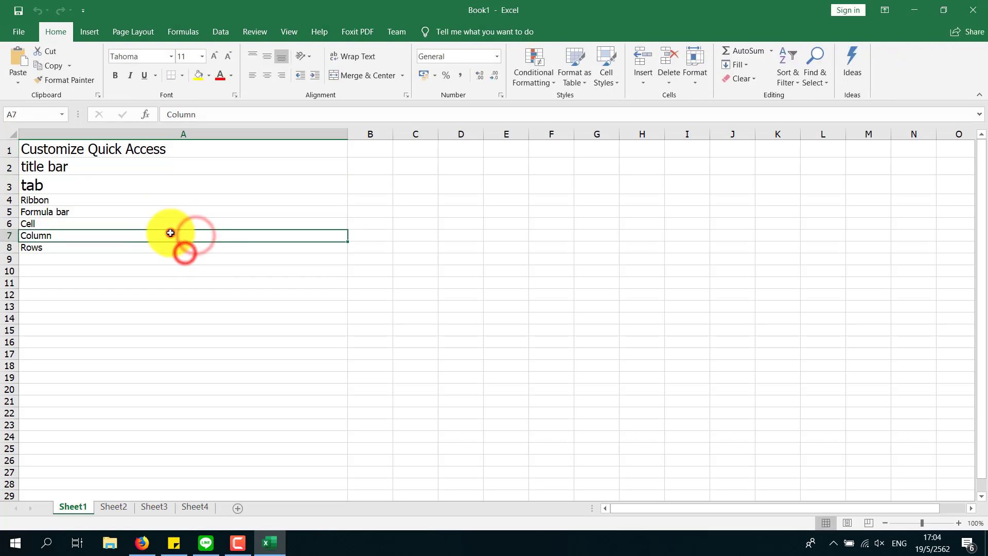
pyautogui.click(164, 209)
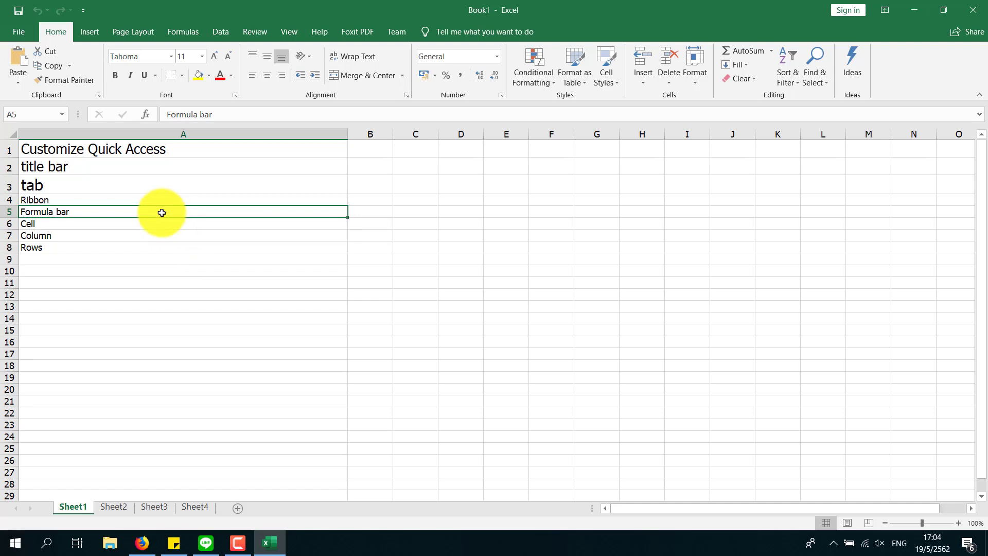
# - Create a Blank workbook from the File menu's New page
pyautogui.click(13, 32)
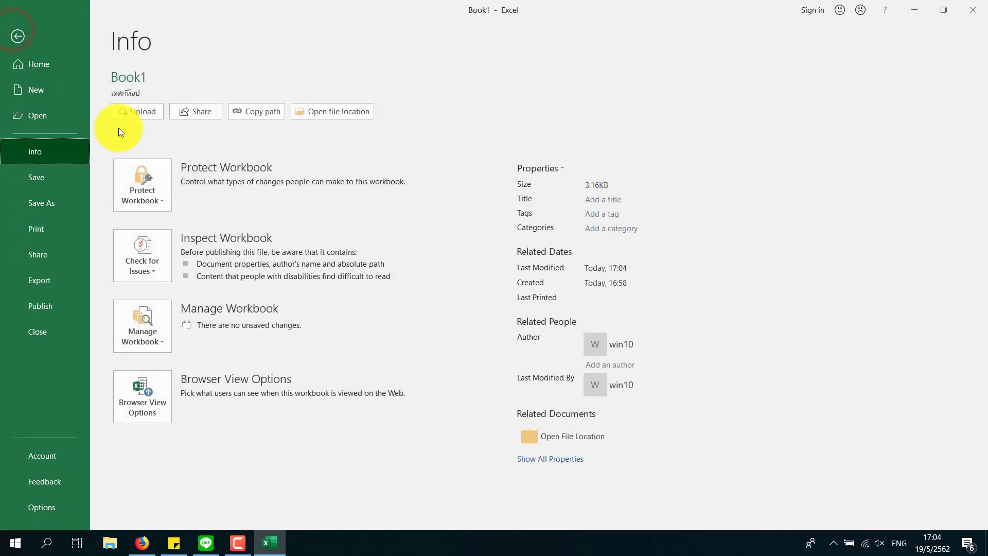
pyautogui.click(38, 66)
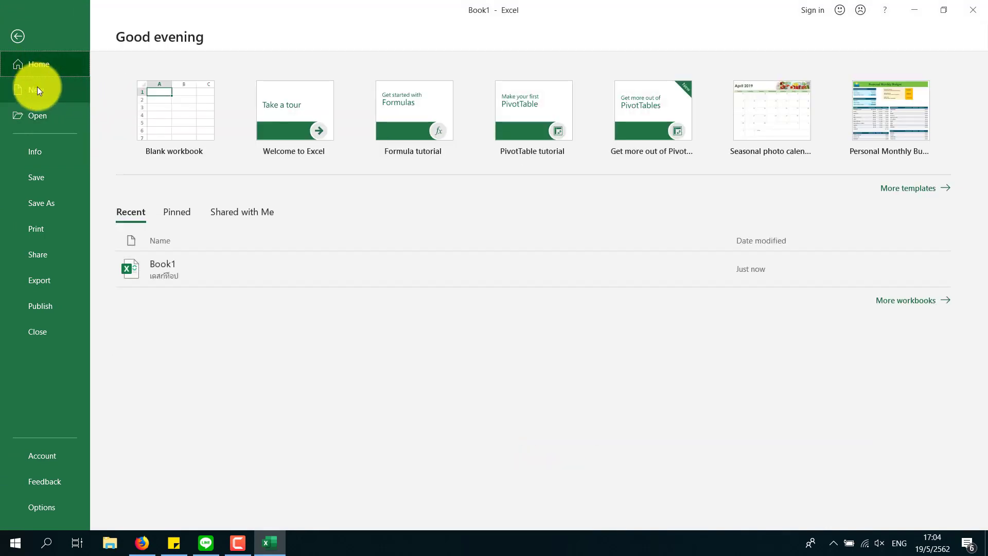
pyautogui.click(37, 90)
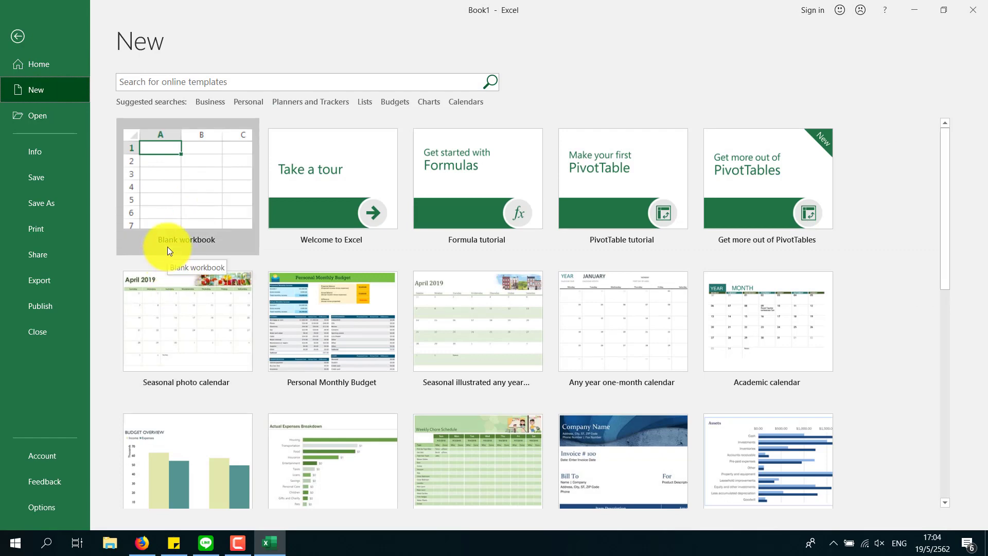
pyautogui.click(203, 212)
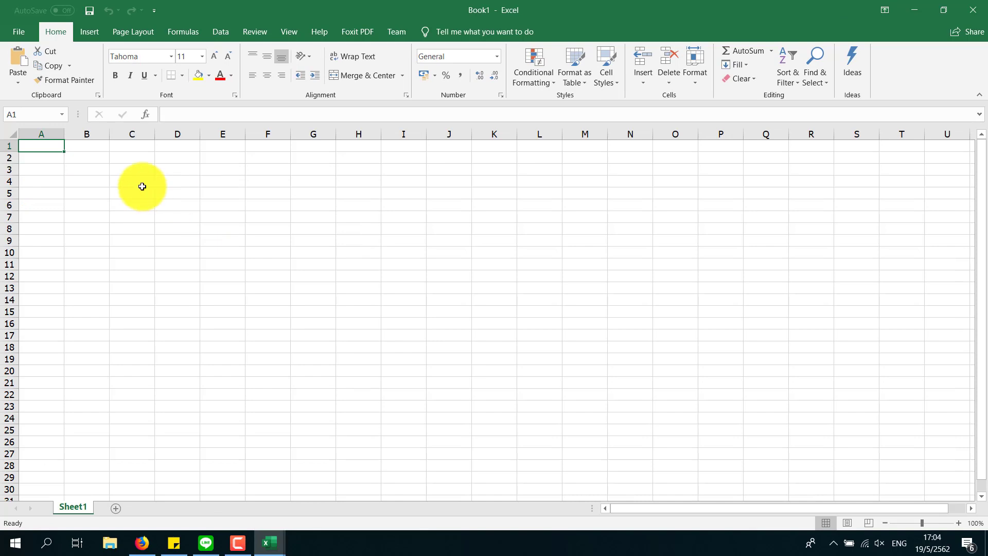
pyautogui.click(142, 187)
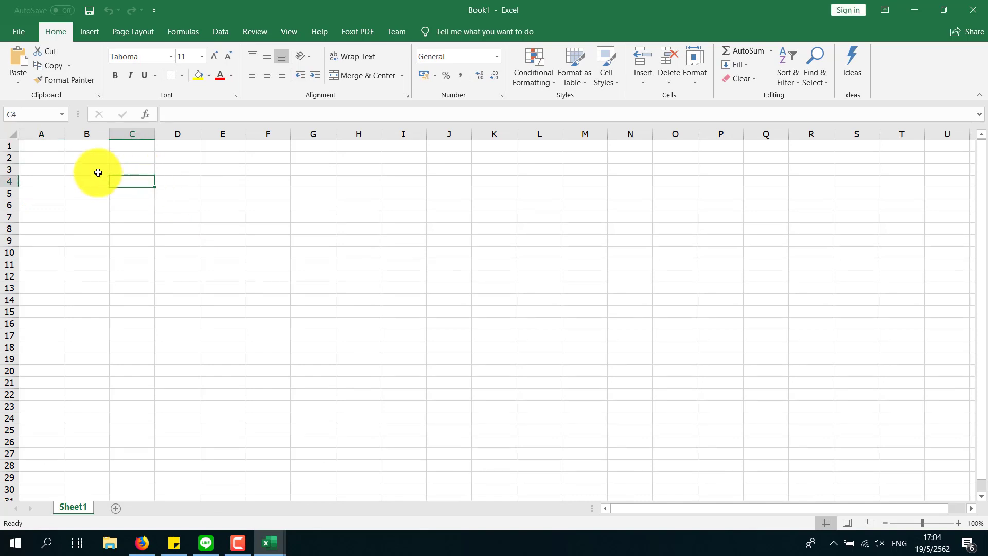
pyautogui.click(54, 148)
pyautogui.click(44, 194)
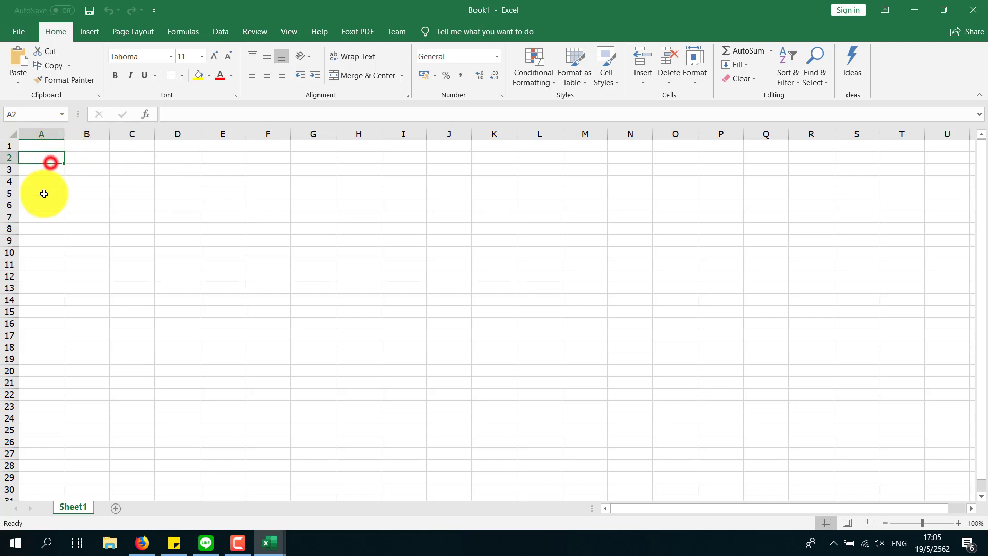
pyautogui.click(42, 148)
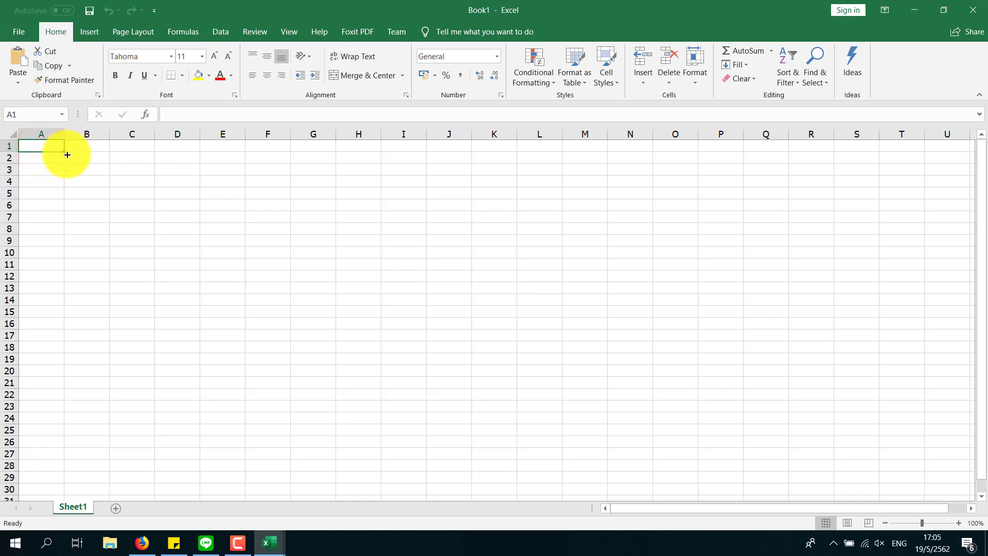
pyautogui.click(43, 134)
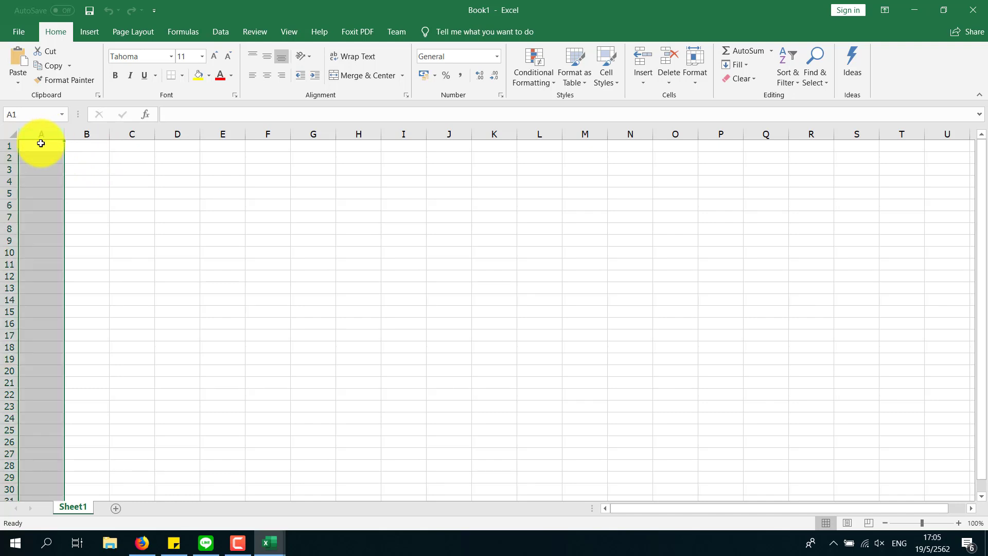
pyautogui.click(7, 145)
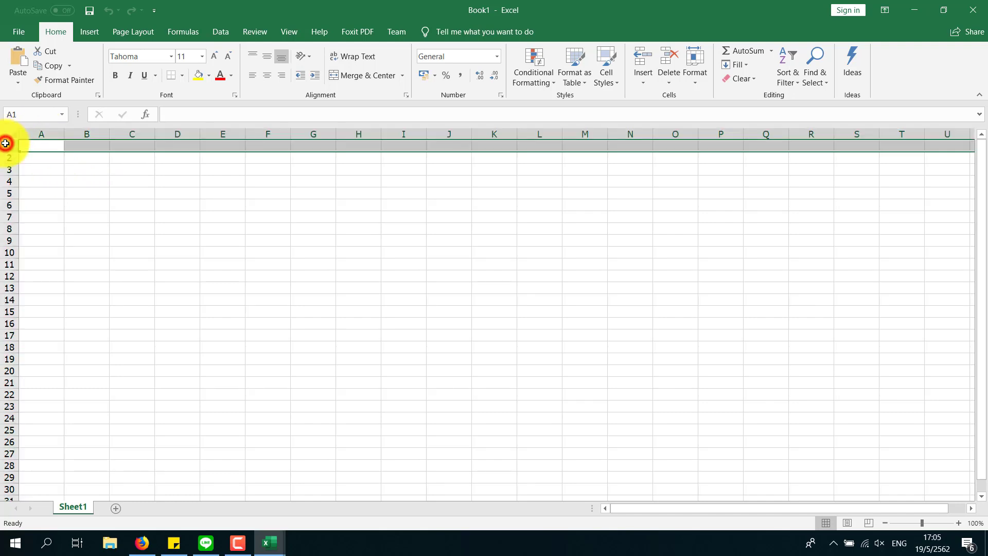
pyautogui.click(36, 133)
pyautogui.click(35, 146)
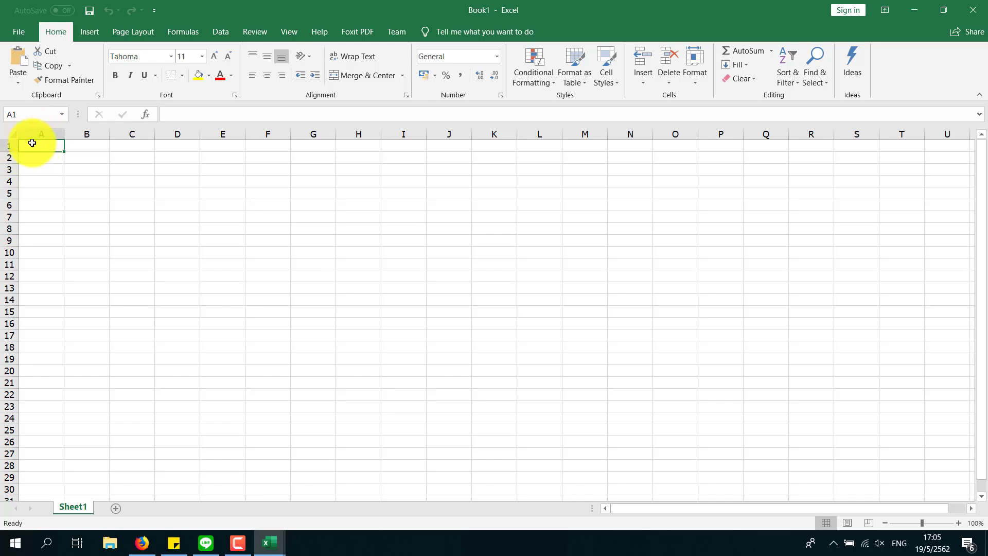
pyautogui.click(77, 142)
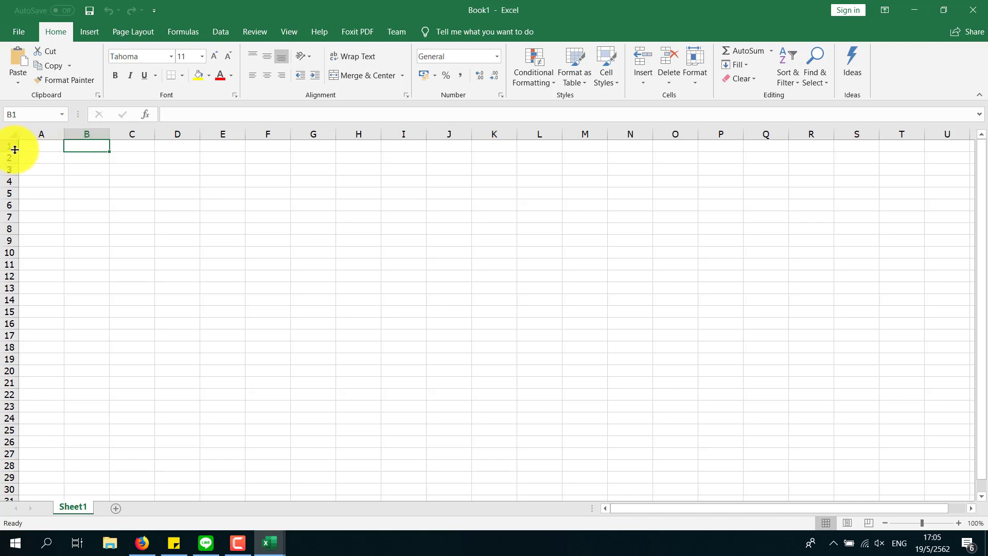
pyautogui.click(319, 297)
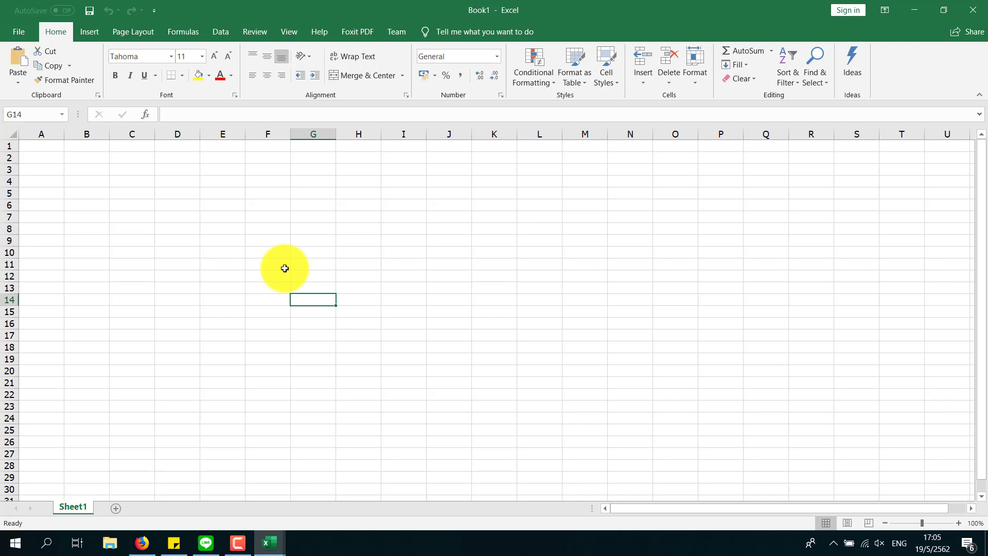
# - Jump back to A1 and enter the value 25
pyautogui.hotkey('ctrl', 'Home')
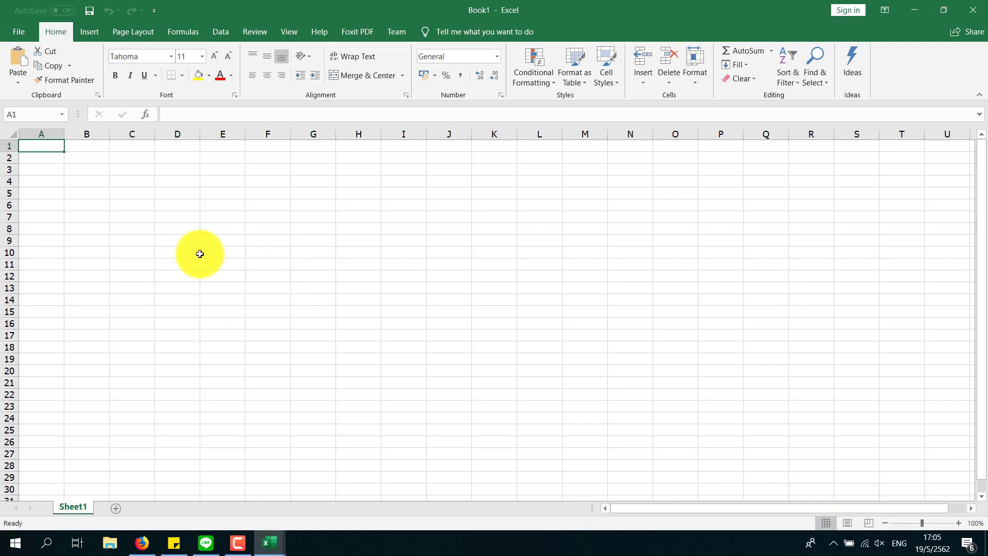
pyautogui.write('25')
pyautogui.click(80, 203)
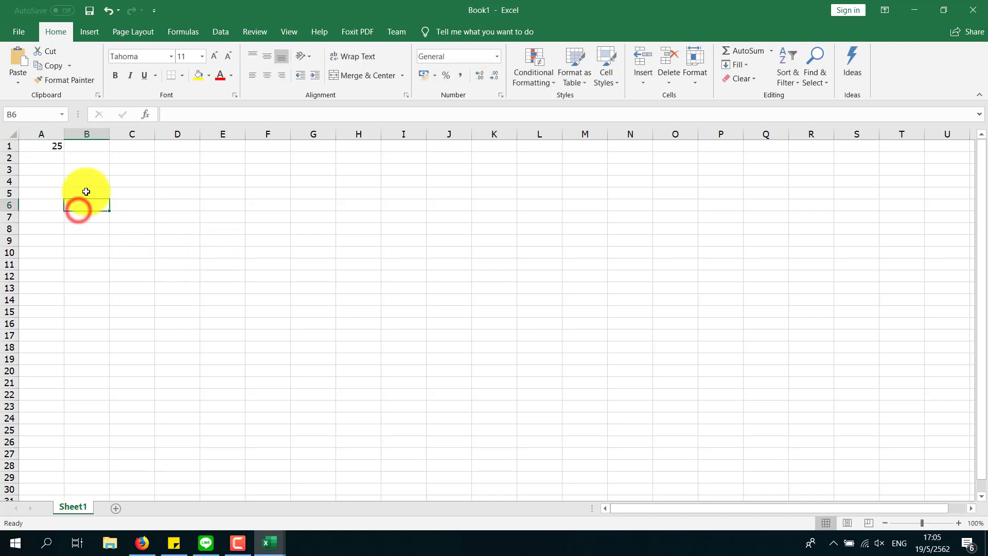
pyautogui.click(53, 150)
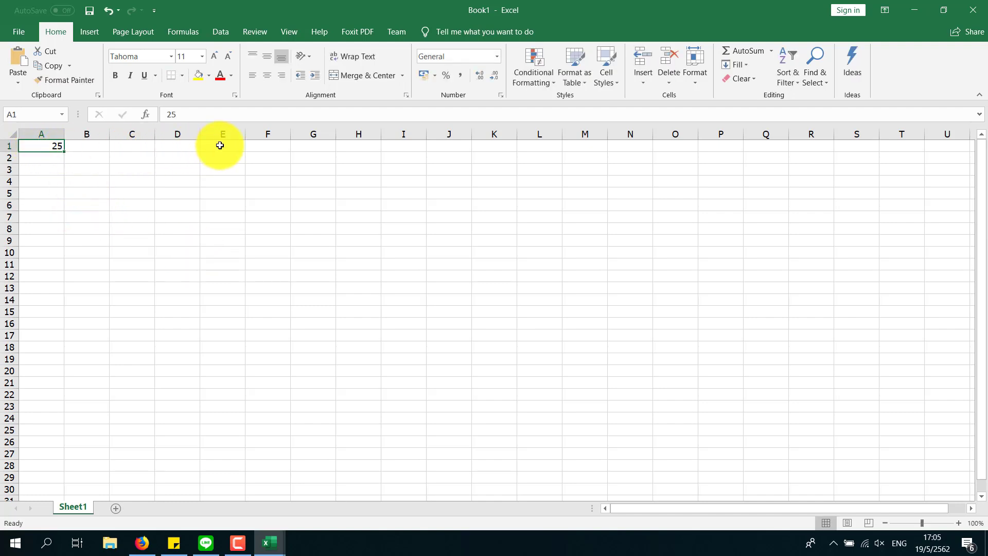
pyautogui.moveTo(48, 146); pyautogui.dragTo(132, 158)
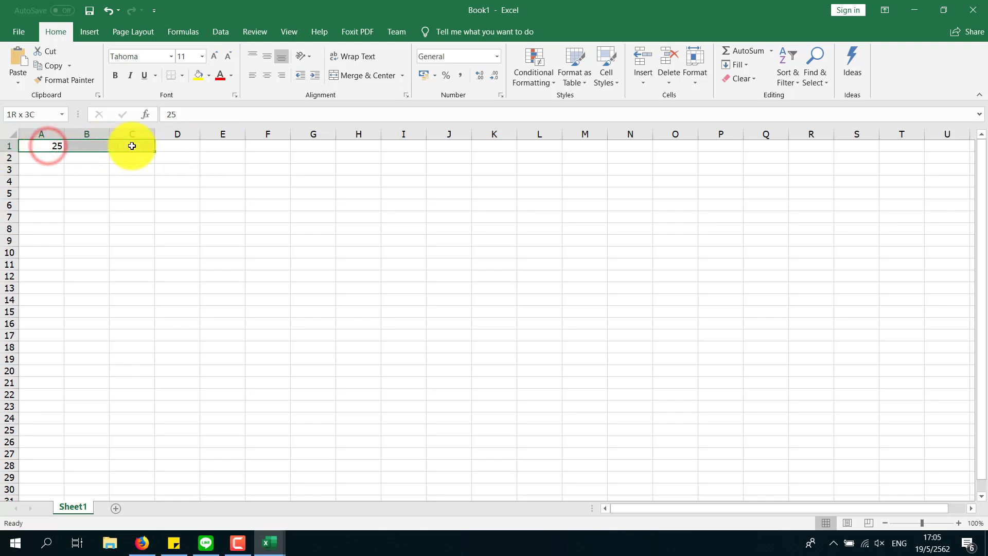
pyautogui.click(48, 174)
# - Drag the 25 from A1 to E1, then undo the move with Ctrl+Z
pyautogui.click(56, 148)
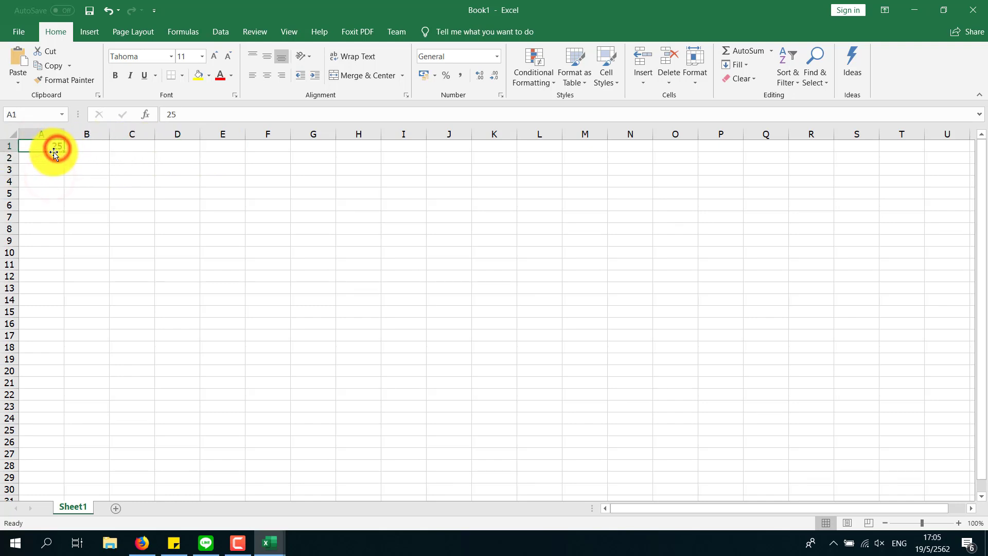
pyautogui.moveTo(53, 152); pyautogui.dragTo(221, 148)
pyautogui.click(226, 186)
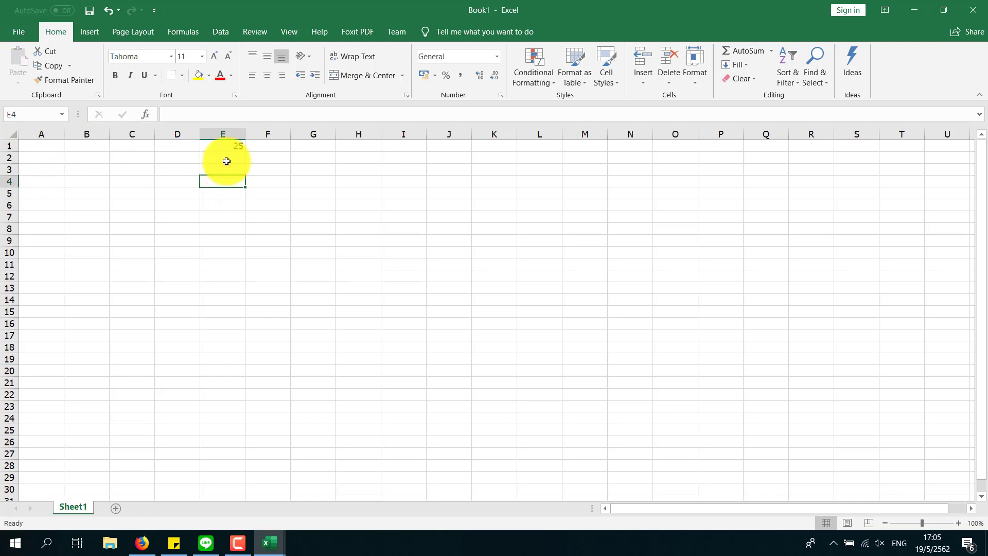
pyautogui.hotkey('ctrl', 'z')
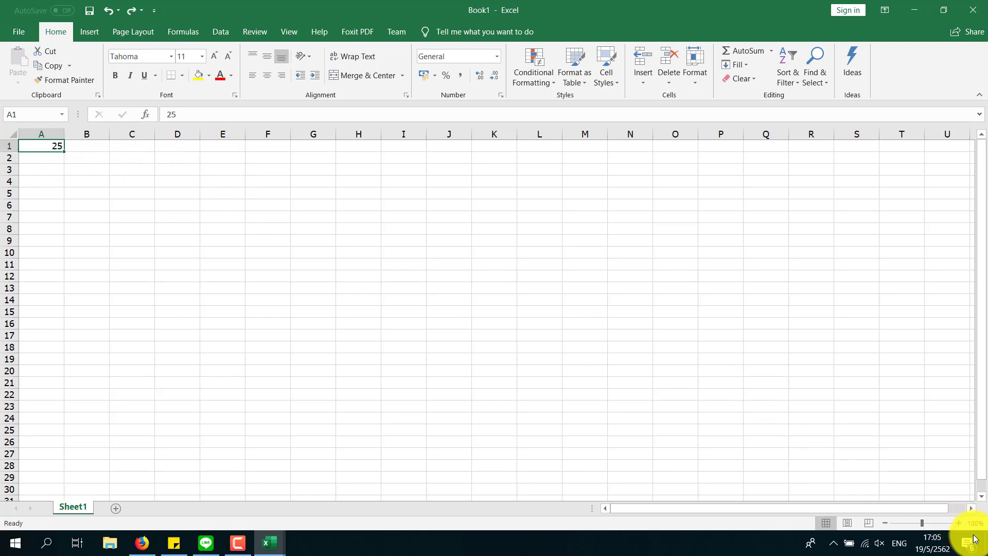
# - Zoom the sheet in to 170%
pyautogui.click(959, 523)
pyautogui.click(959, 523)
pyautogui.click(960, 523)
pyautogui.click(959, 523)
pyautogui.click(959, 523)
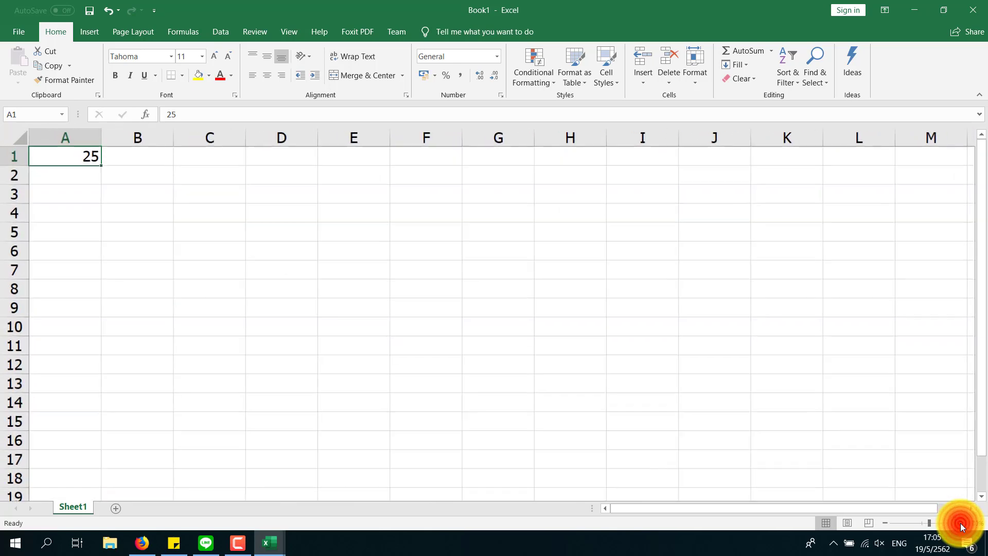
pyautogui.click(959, 523)
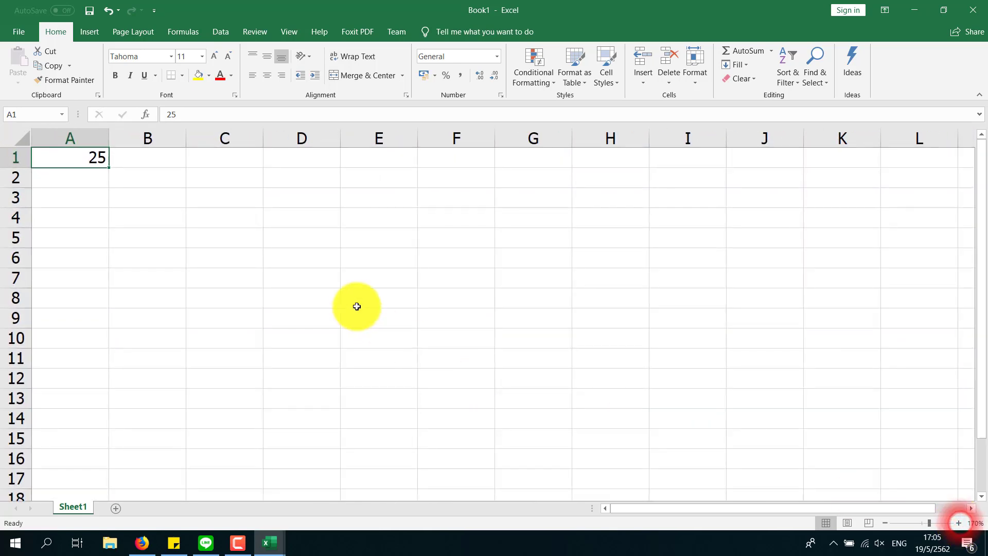
pyautogui.click(70, 159)
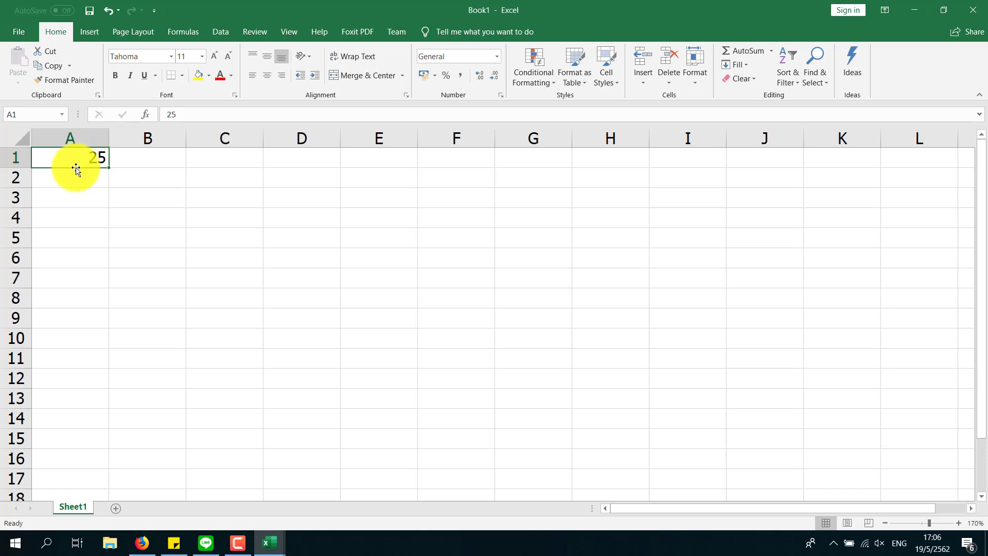
# - Drag the 25 from A1 into E1, then clear E1 with Delete
pyautogui.click(76, 169)
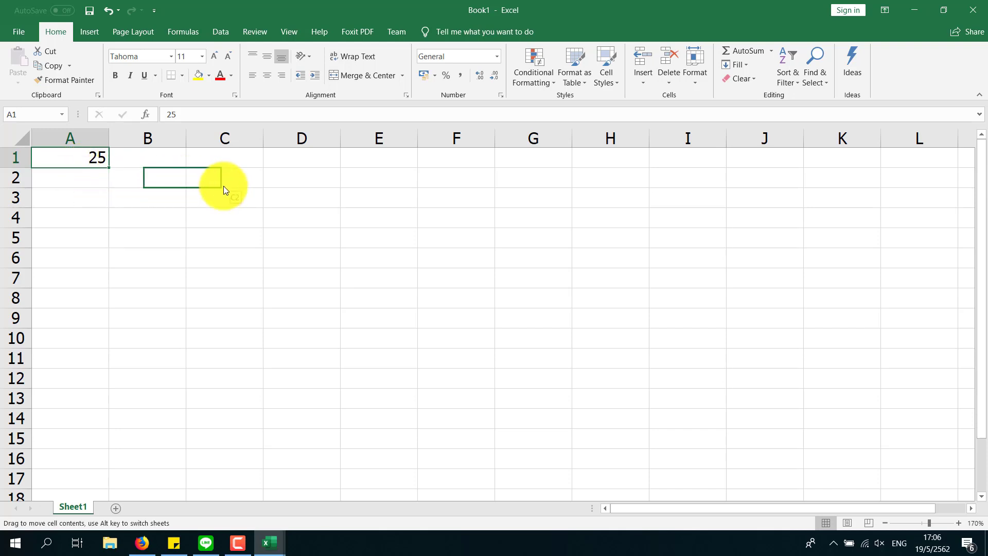
pyautogui.moveTo(224, 187); pyautogui.dragTo(348, 180)
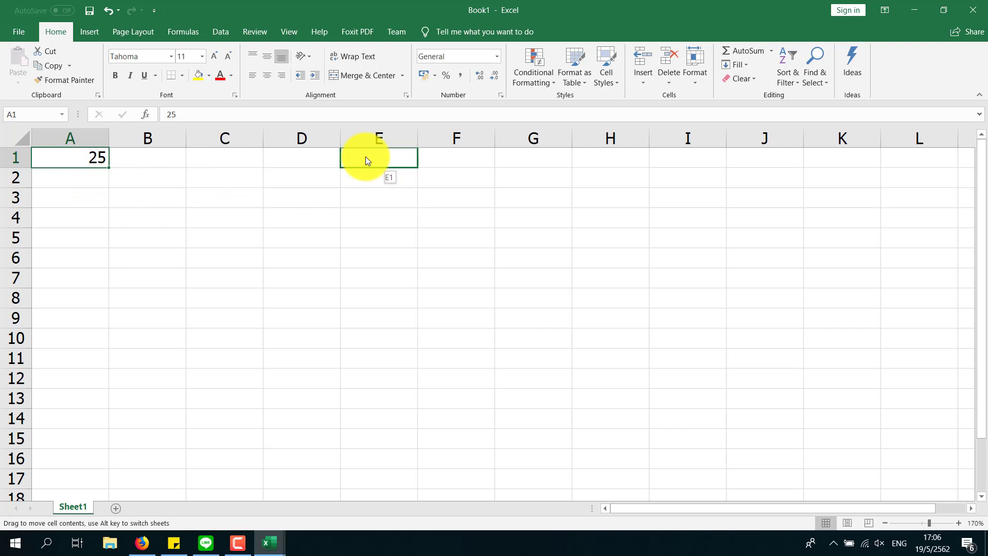
pyautogui.moveTo(365, 157); pyautogui.dragTo(365, 157)
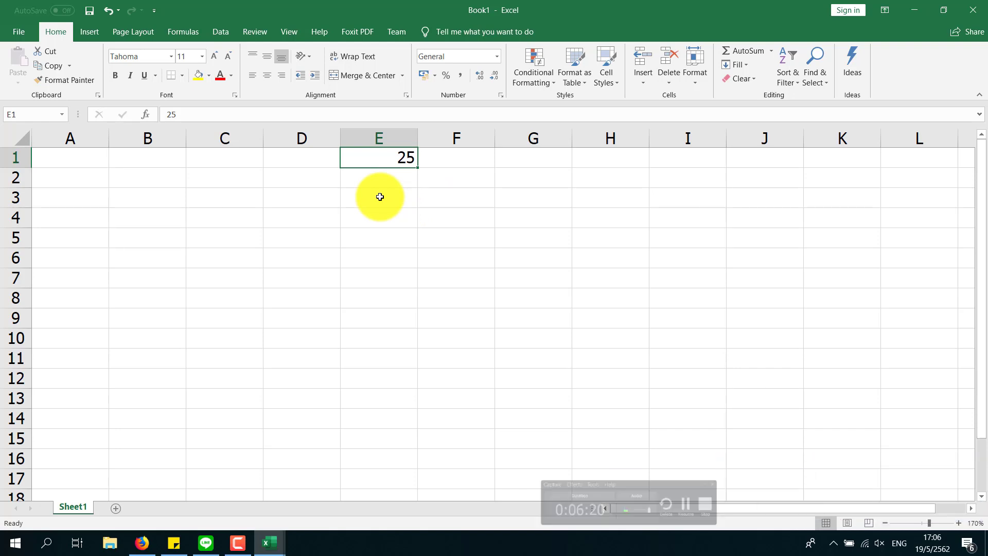
pyautogui.click(379, 149)
pyautogui.press('Delete')
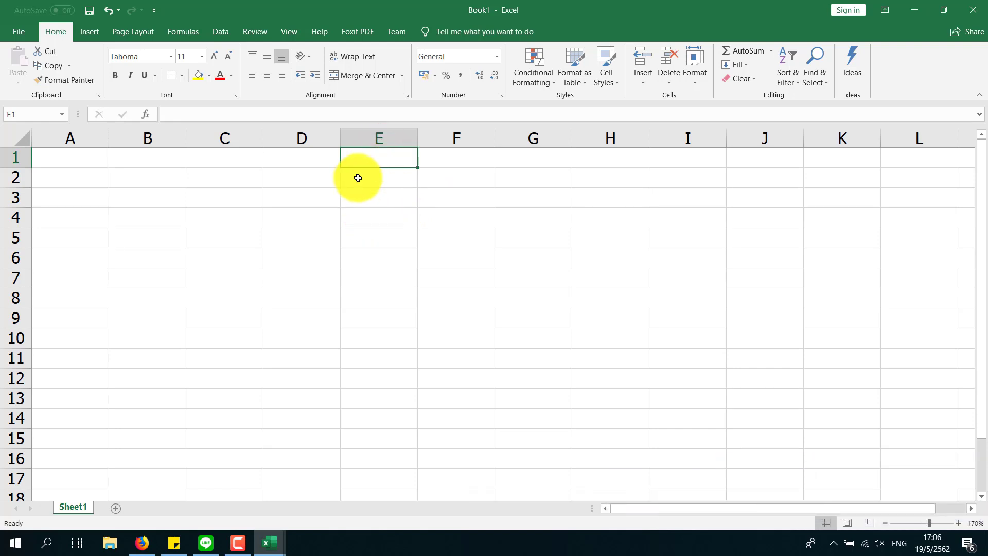
# - Enter ประจำปี in A1 and the date 8/7/2019 in B1, then reselect B1
pyautogui.click(88, 160)
pyautogui.write('ประจำปี')
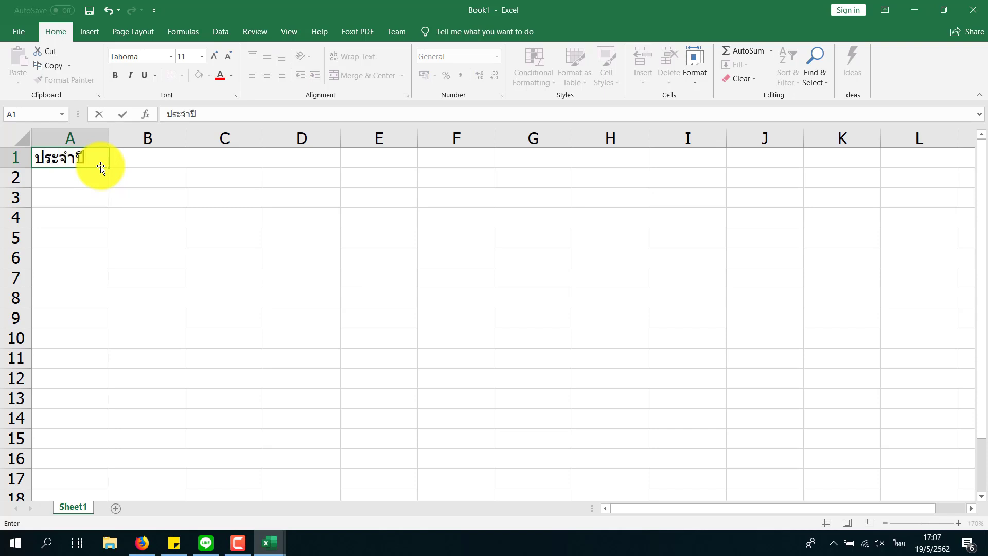
pyautogui.press('Tab')
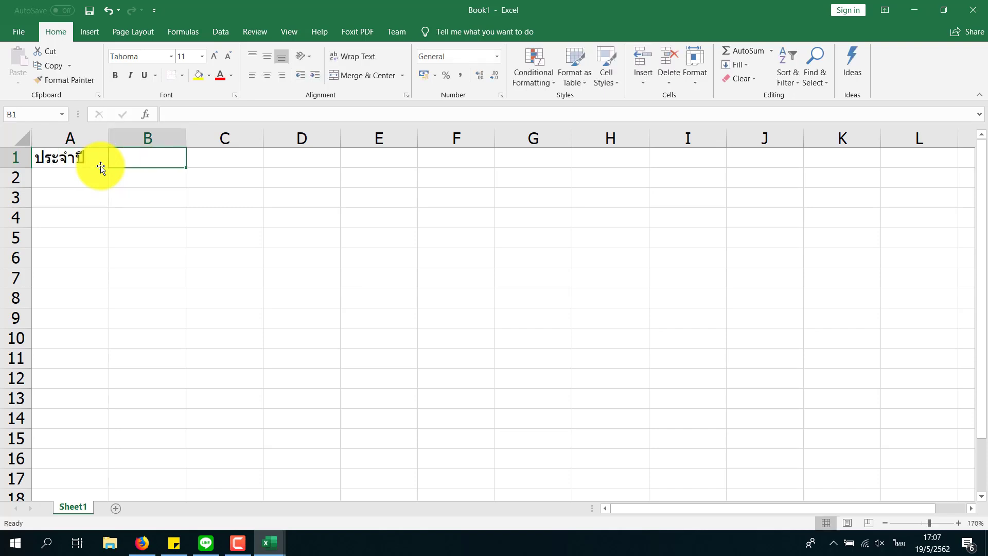
pyautogui.write('8/7/2019')
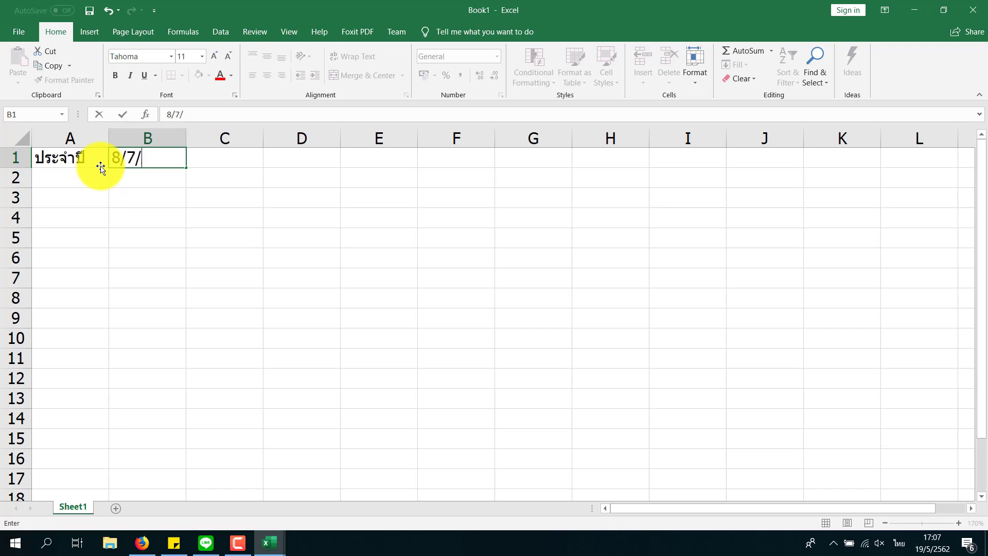
pyautogui.click(134, 213)
pyautogui.click(157, 166)
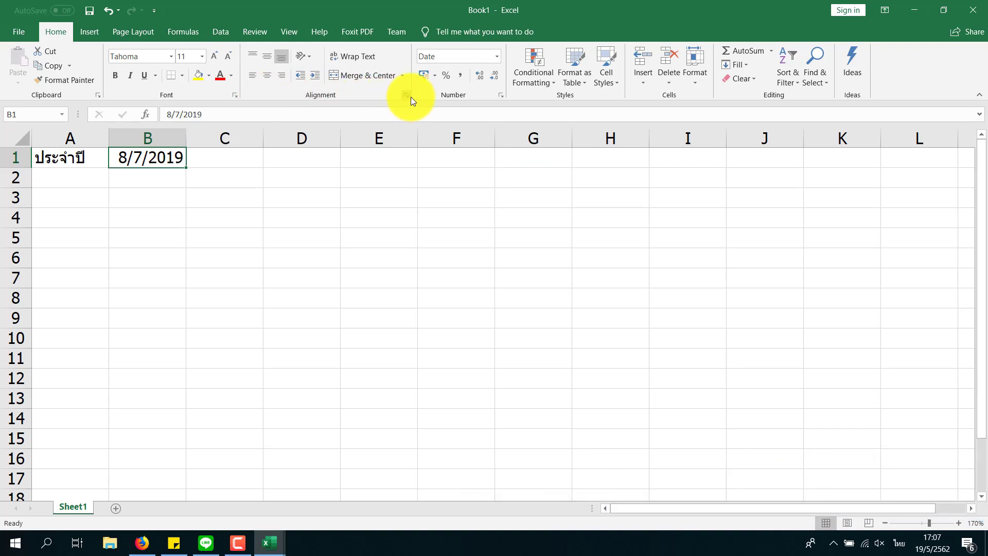
# - Look through the Number, Font and Alignment tabs of Format Cells, closing it unchanged
pyautogui.click(230, 97)
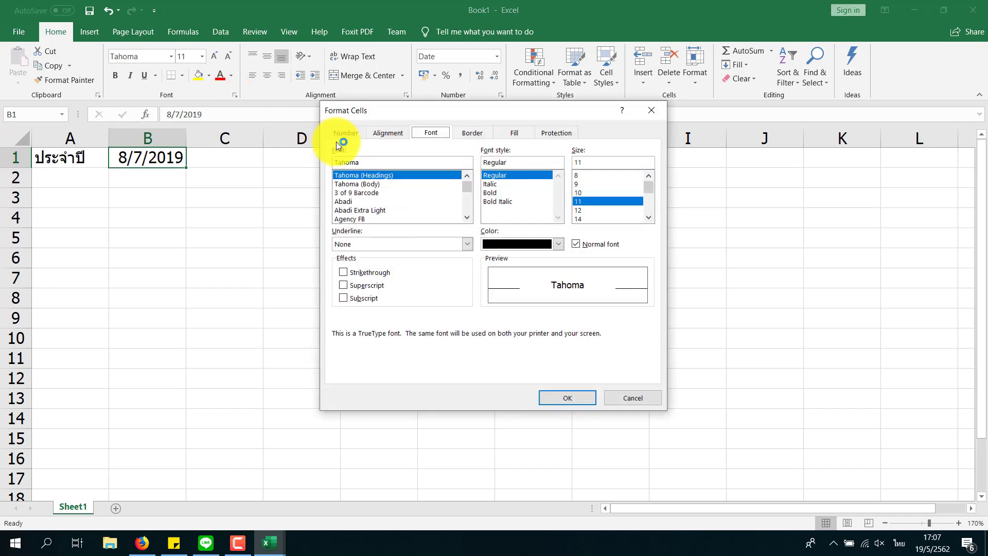
pyautogui.click(341, 135)
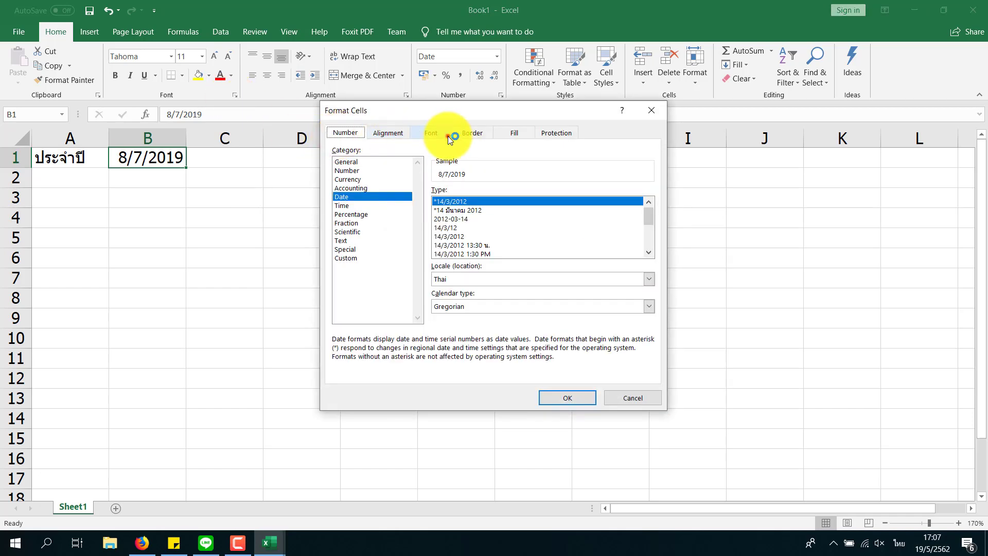
pyautogui.click(445, 135)
pyautogui.click(354, 138)
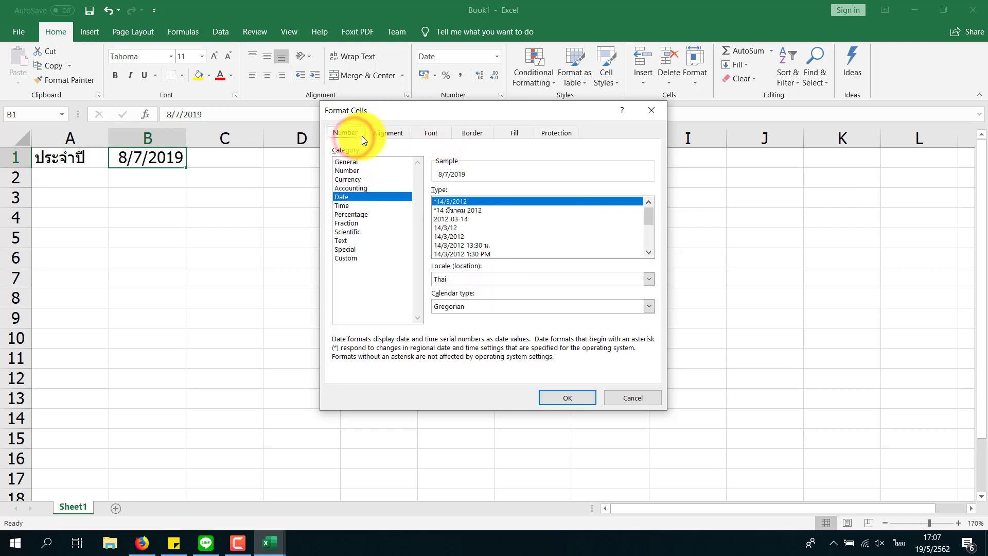
pyautogui.click(387, 133)
pyautogui.click(431, 133)
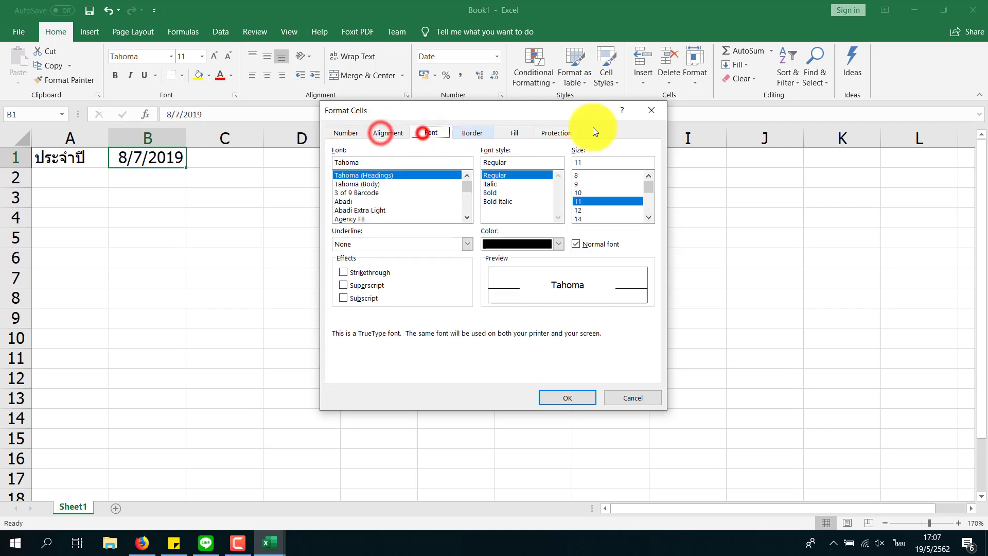
pyautogui.click(642, 109)
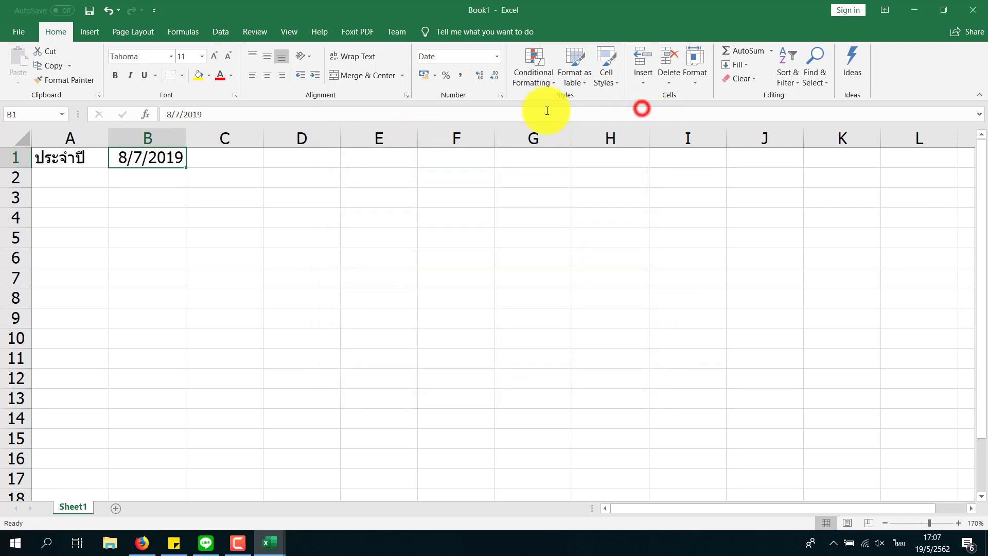
# - Apply the long Thai date format 14 มีนาคม 2012 to B1
pyautogui.click(500, 97)
pyautogui.click(477, 210)
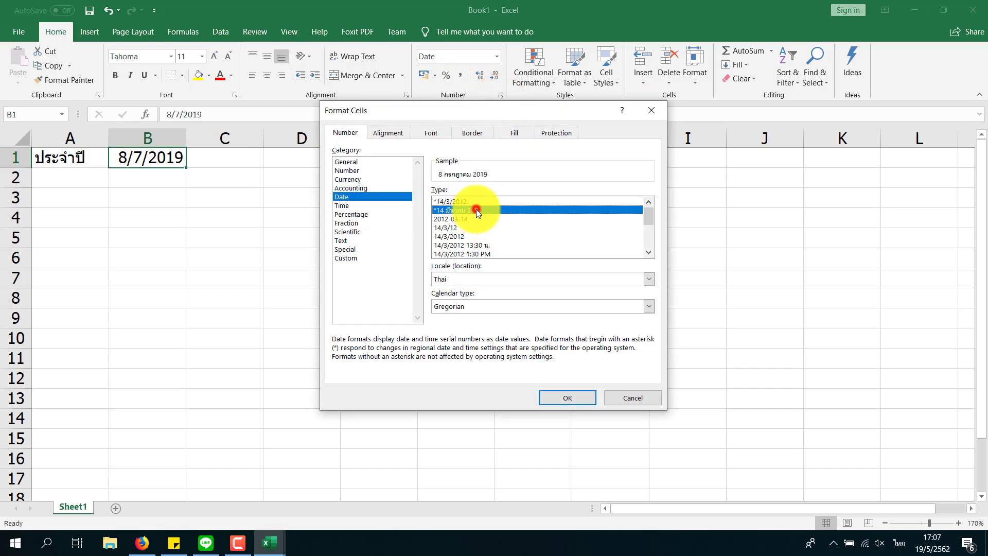
pyautogui.click(564, 395)
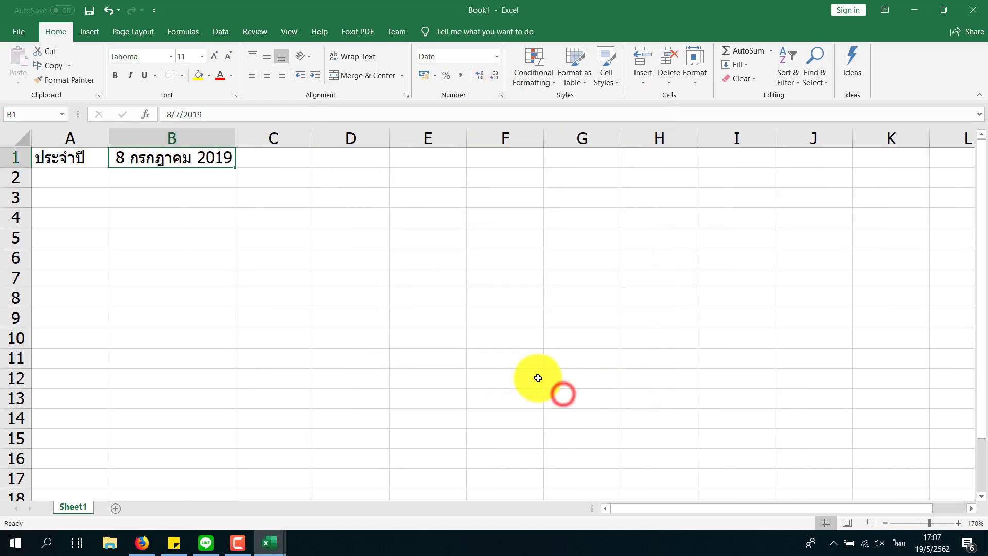
# - Try several date styles and apply the date-with-time format 14/3/2012 13:30 น. to B1
pyautogui.click(499, 94)
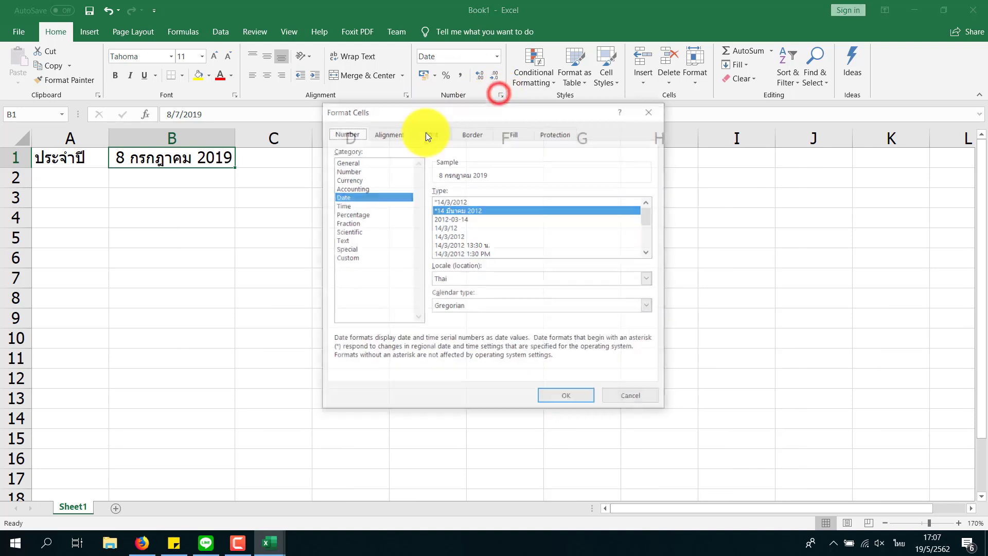
pyautogui.click(468, 227)
pyautogui.click(468, 209)
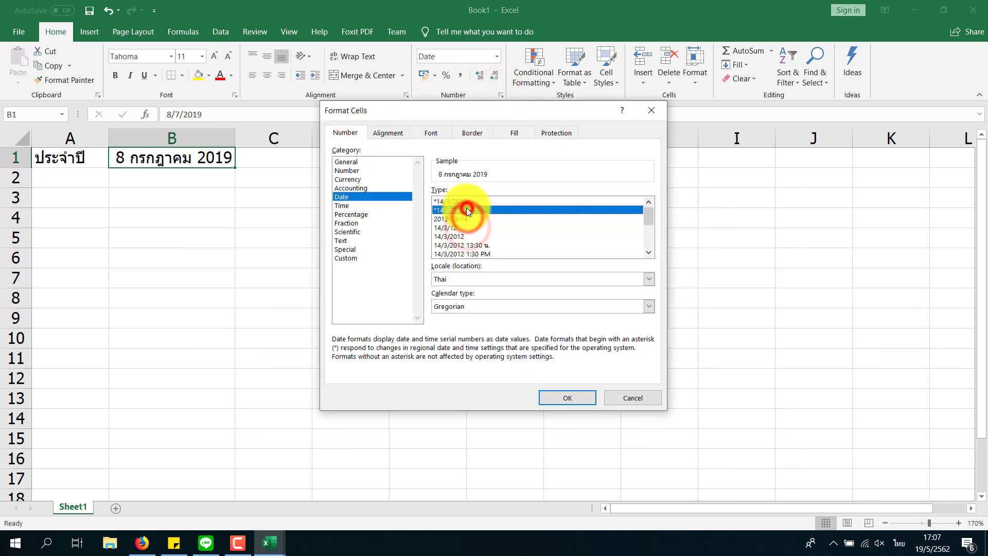
pyautogui.click(467, 202)
pyautogui.click(481, 244)
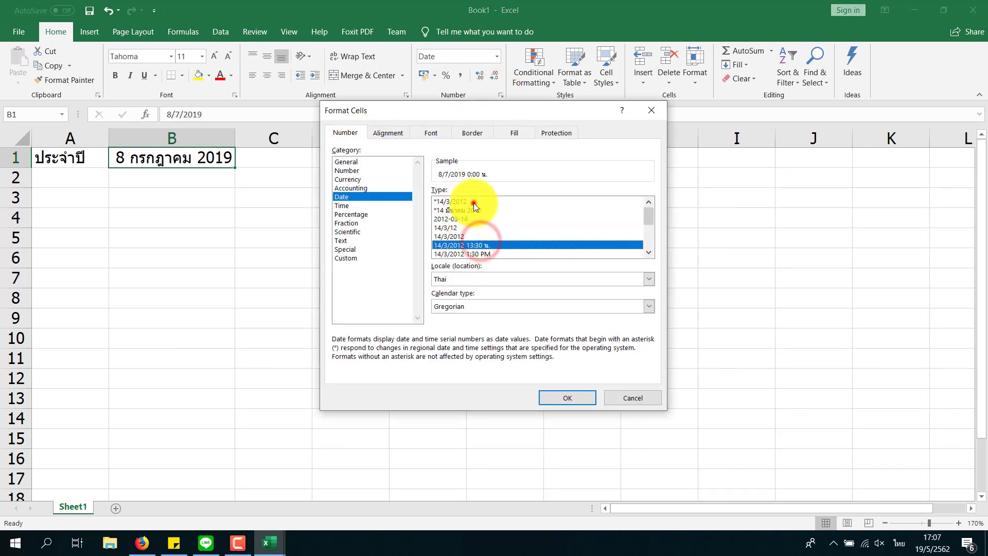
pyautogui.click(474, 203)
pyautogui.click(477, 210)
pyautogui.click(501, 244)
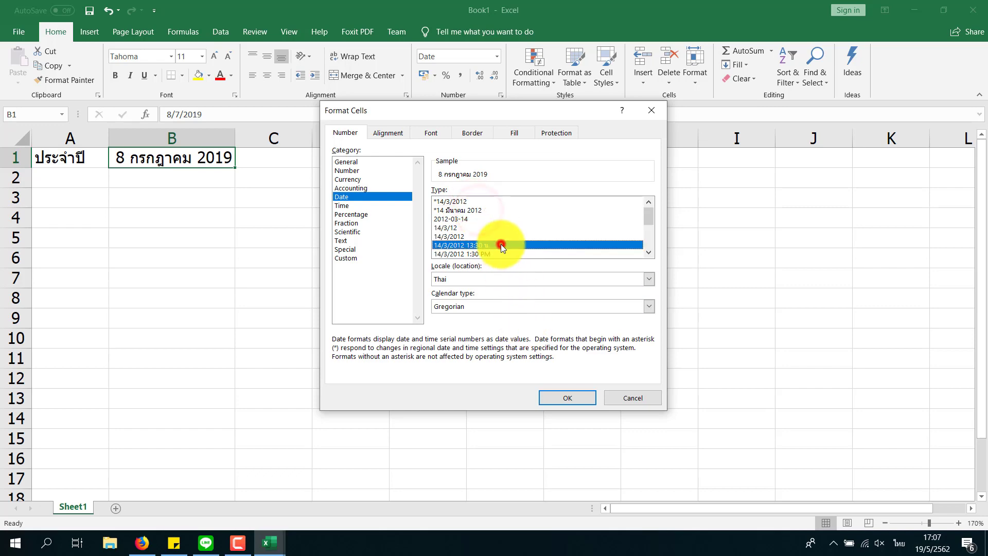
pyautogui.click(572, 399)
# - Reapply the long Thai date format to B1 so it shows 8 กรกฎาคม 2019
pyautogui.click(194, 180)
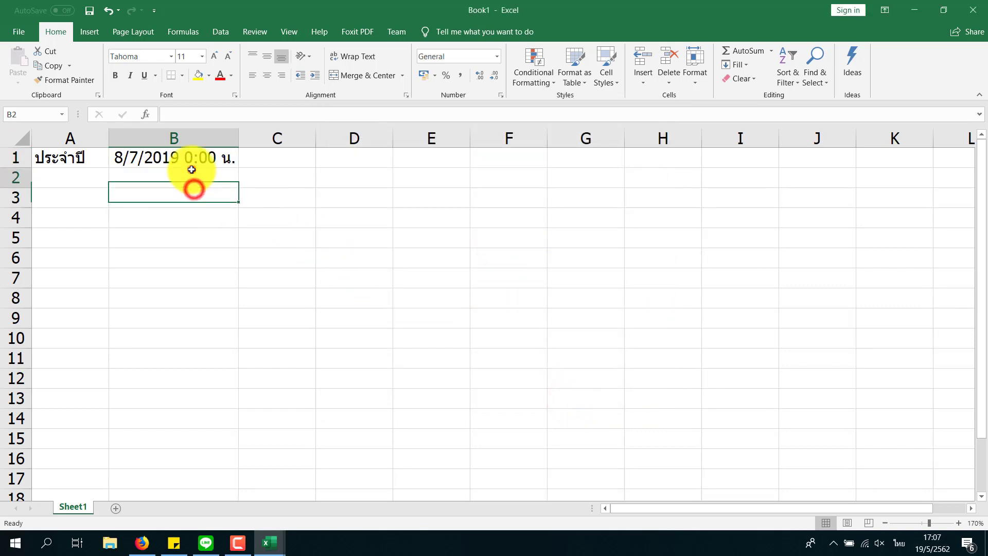
pyautogui.click(192, 162)
pyautogui.click(501, 95)
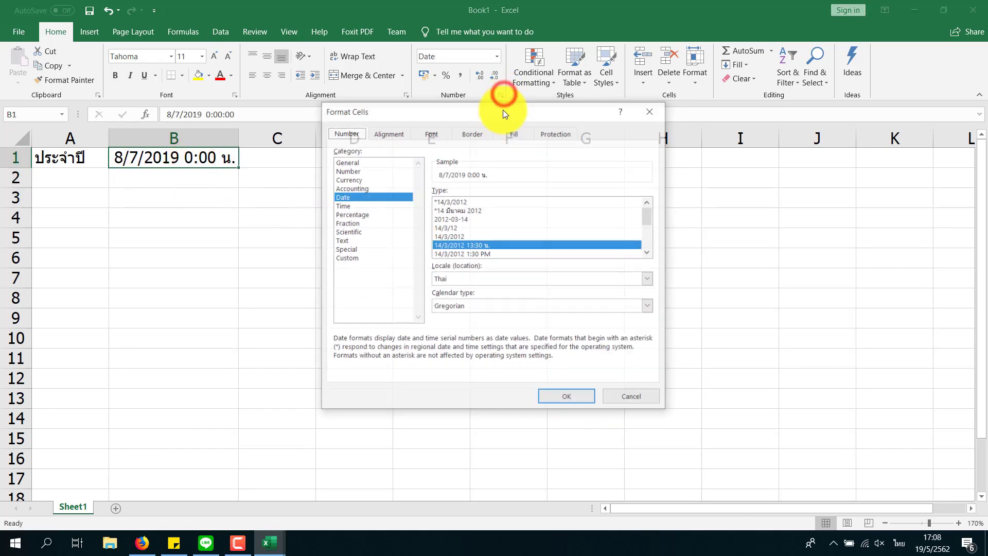
pyautogui.click(490, 211)
pyautogui.click(556, 399)
pyautogui.click(218, 211)
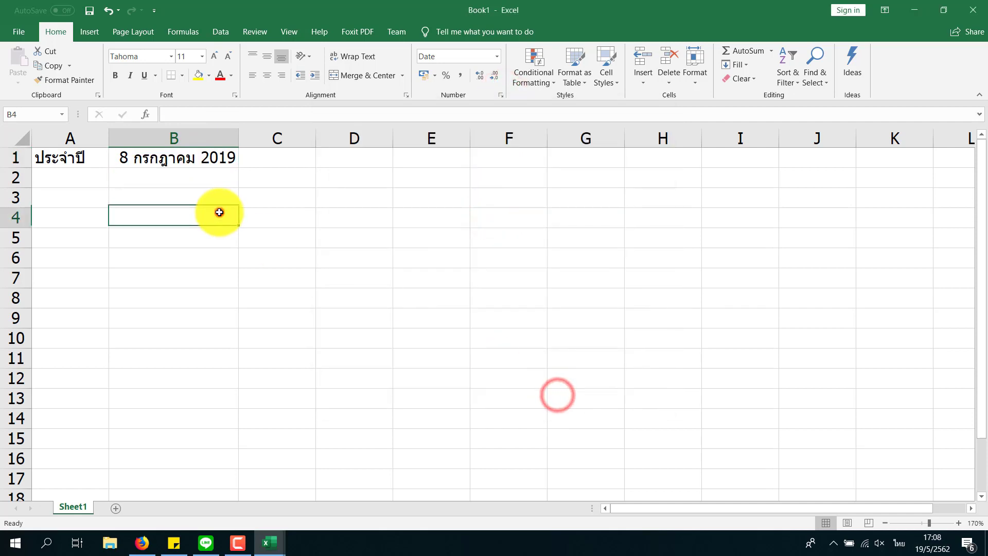
pyautogui.click(216, 162)
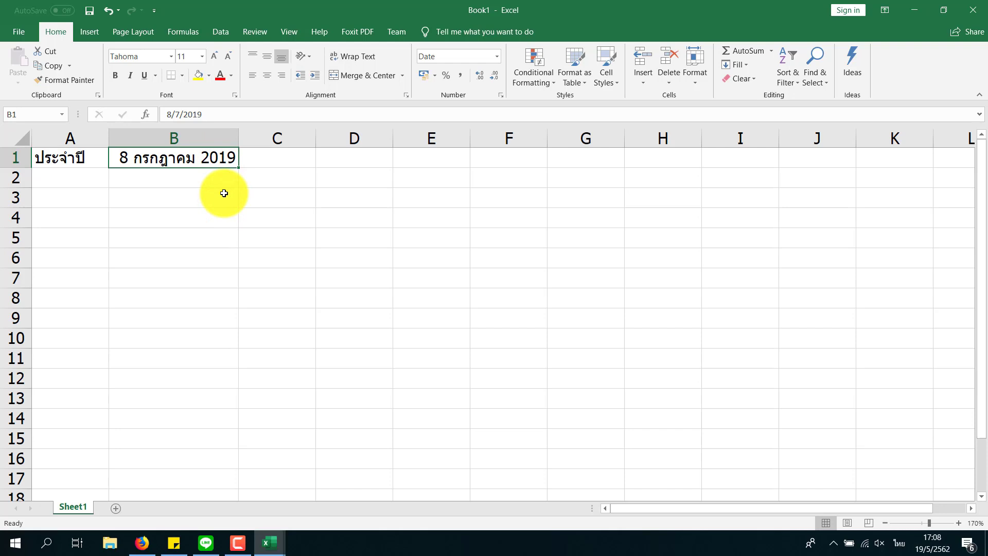
pyautogui.press('Left')
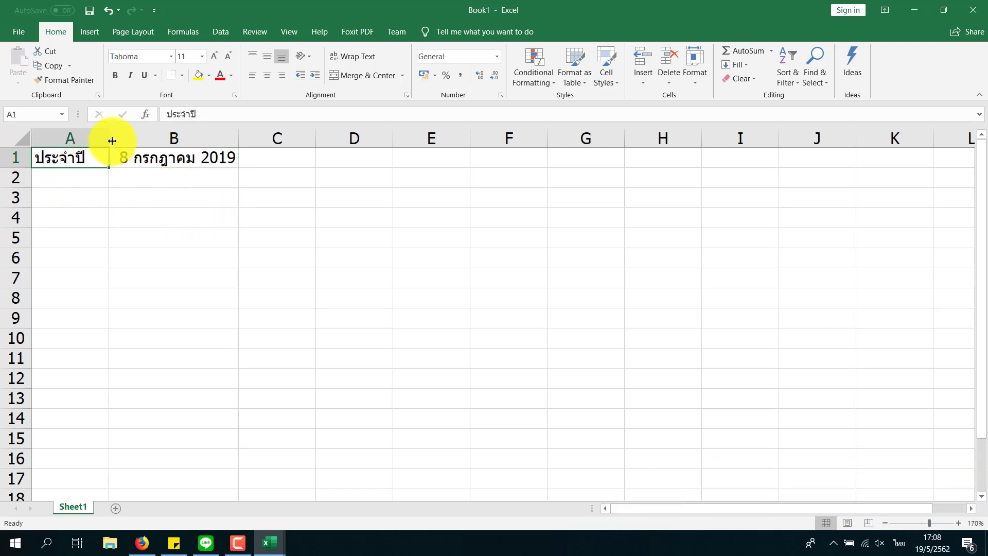
pyautogui.moveTo(112, 141); pyautogui.dragTo(200, 142)
pyautogui.click(95, 173)
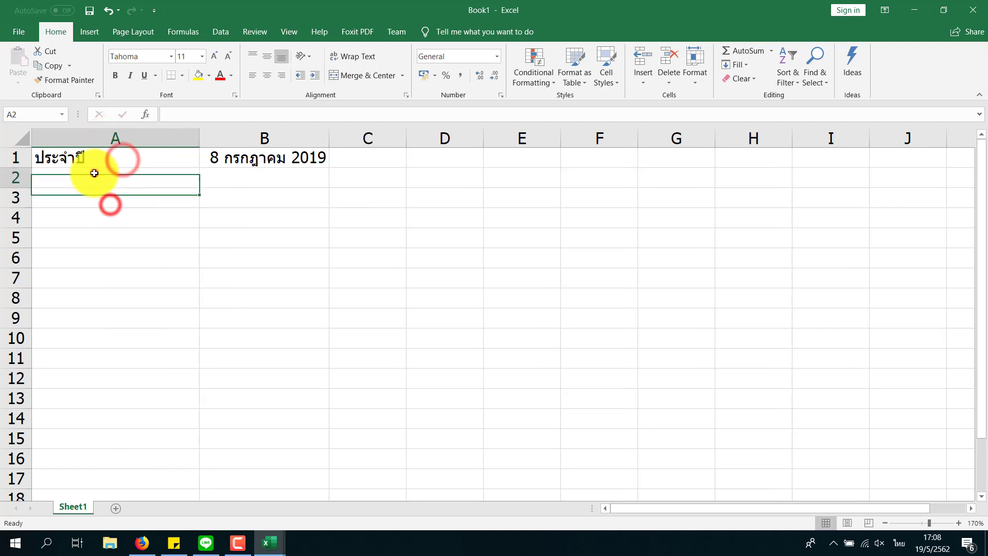
pyautogui.click(96, 164)
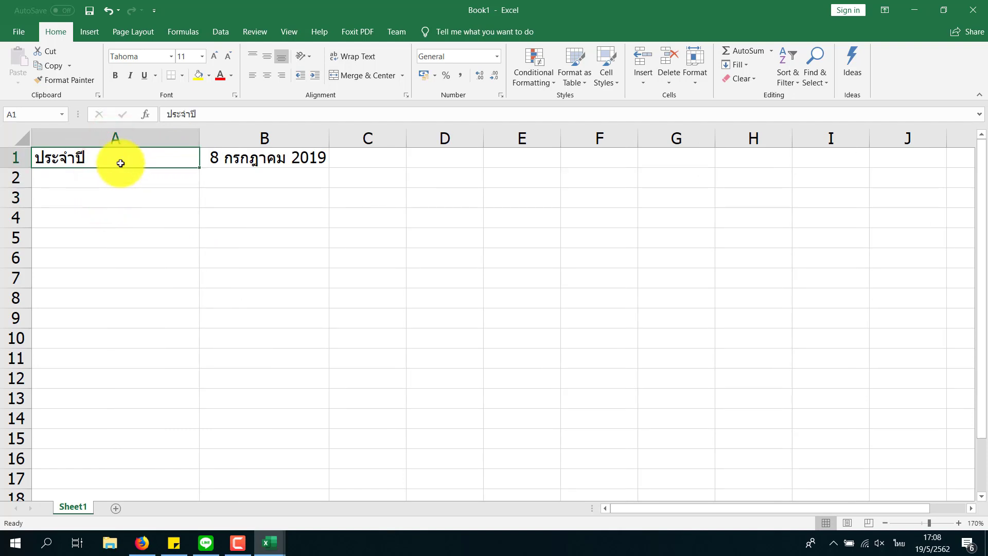
pyautogui.doubleClick(120, 163)
pyautogui.moveTo(106, 159); pyautogui.dragTo(36, 165)
pyautogui.click(108, 183)
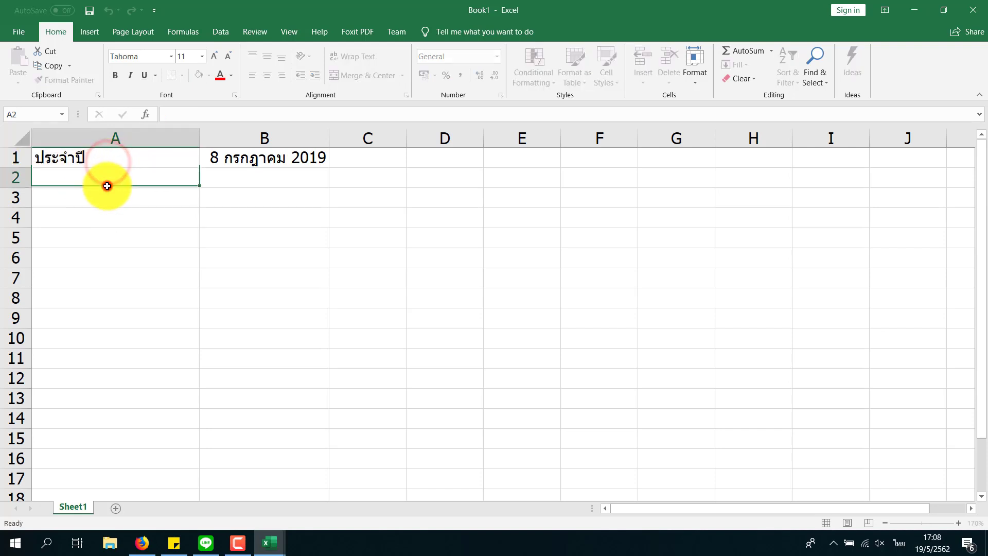
pyautogui.click(103, 159)
pyautogui.doubleClick(103, 160)
pyautogui.moveTo(109, 158); pyautogui.dragTo(18, 164)
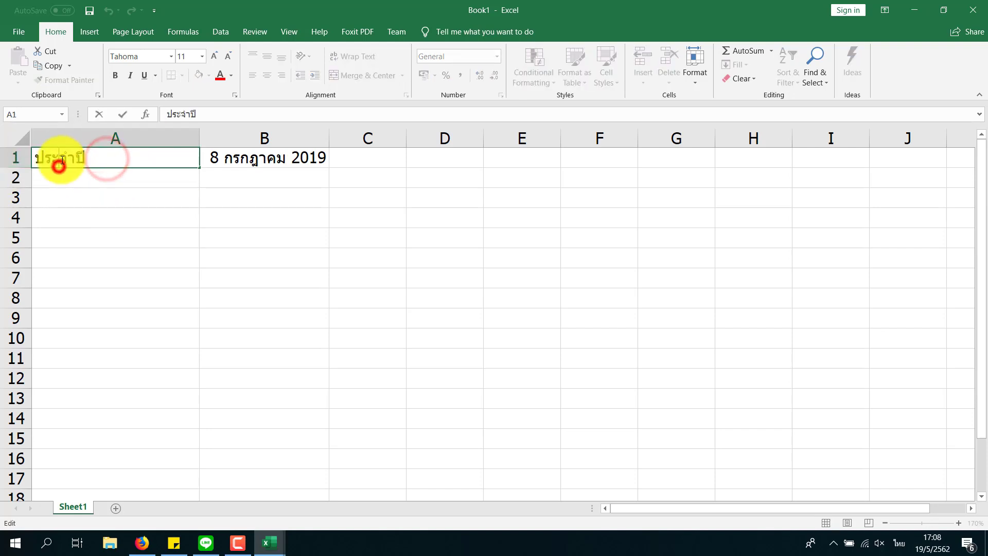
pyautogui.click(114, 183)
pyautogui.click(109, 162)
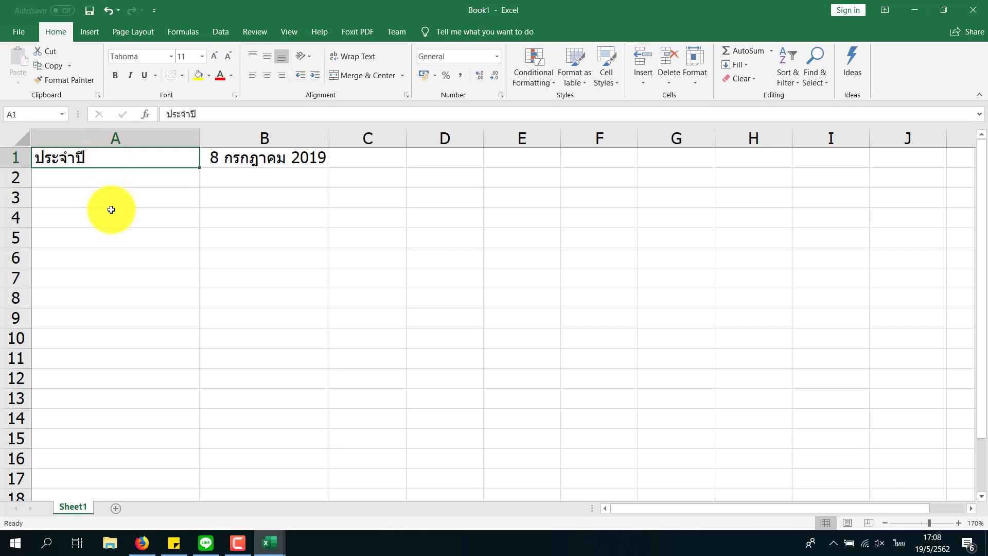
pyautogui.click(110, 181)
# - Replace ปี with เดือน in A1's text so it reads ประจำเดือน
pyautogui.click(115, 154)
pyautogui.moveTo(215, 115)
pyautogui.mouseDown()
pyautogui.moveTo(161, 113)
pyautogui.moveTo(187, 115)
pyautogui.mouseUp()
pyautogui.write('เดือน')
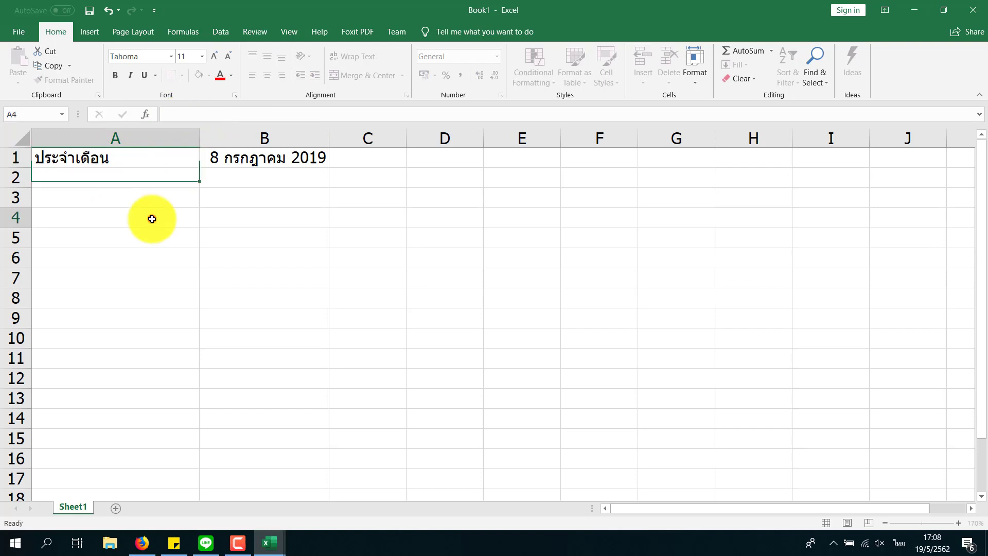
pyautogui.click(149, 203)
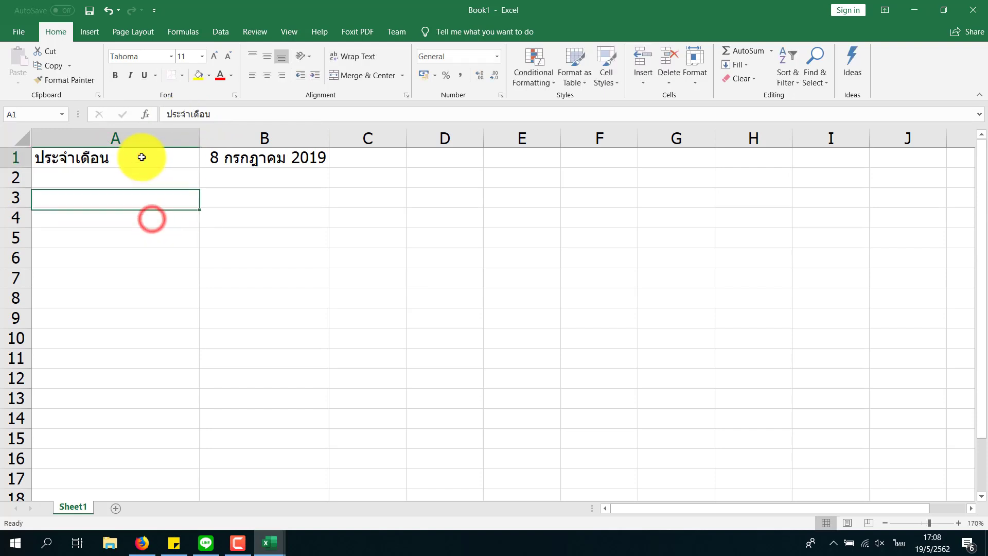
# - Edit A1 with F2, type over it by mistake, and undo the entry
pyautogui.click(141, 156)
pyautogui.press('F2')
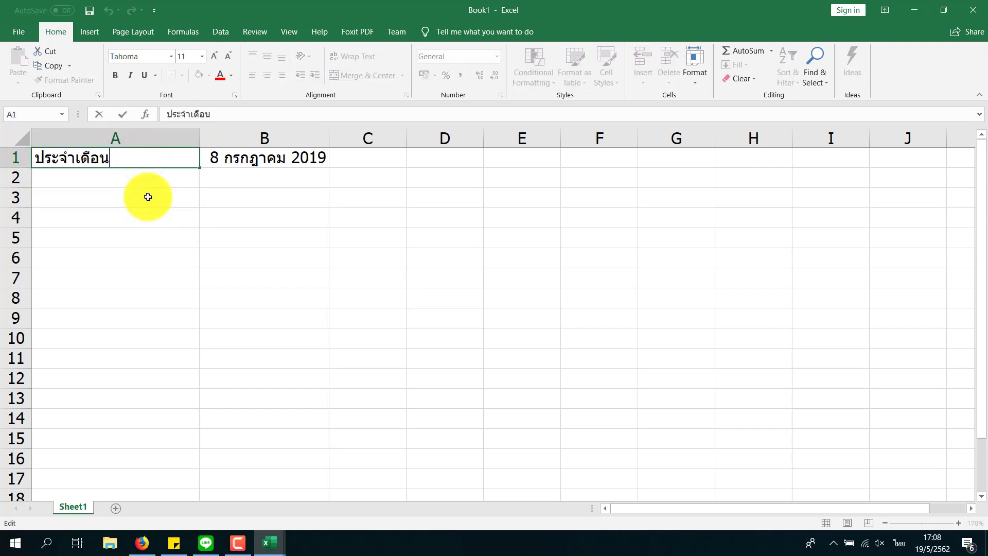
pyautogui.doubleClick(122, 159)
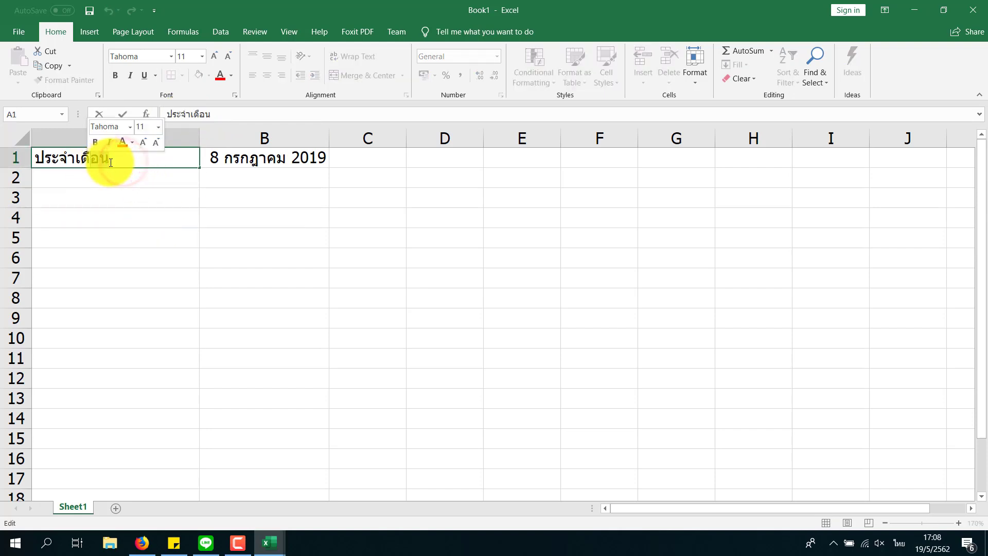
pyautogui.click(113, 198)
pyautogui.click(119, 163)
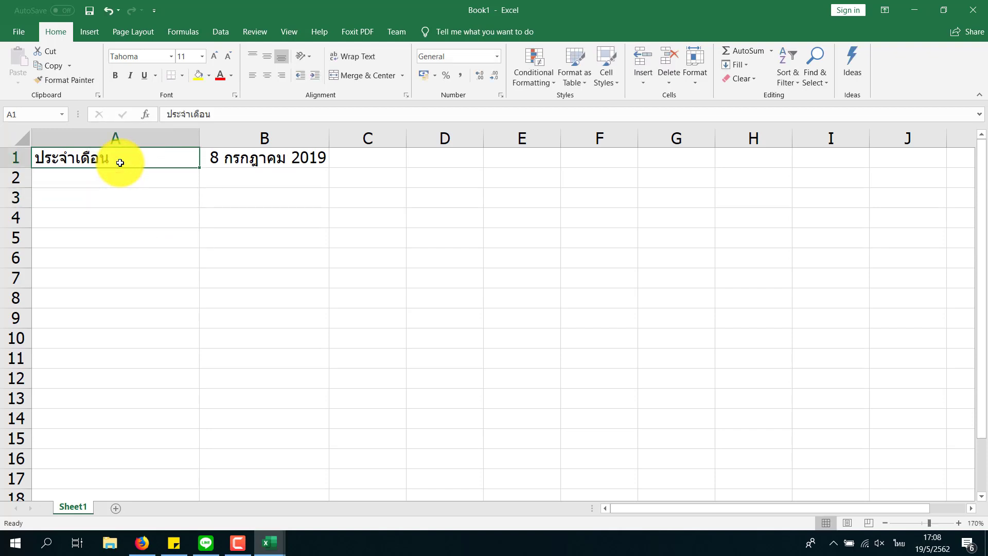
pyautogui.write('ผผผผผ')
pyautogui.press('Return')
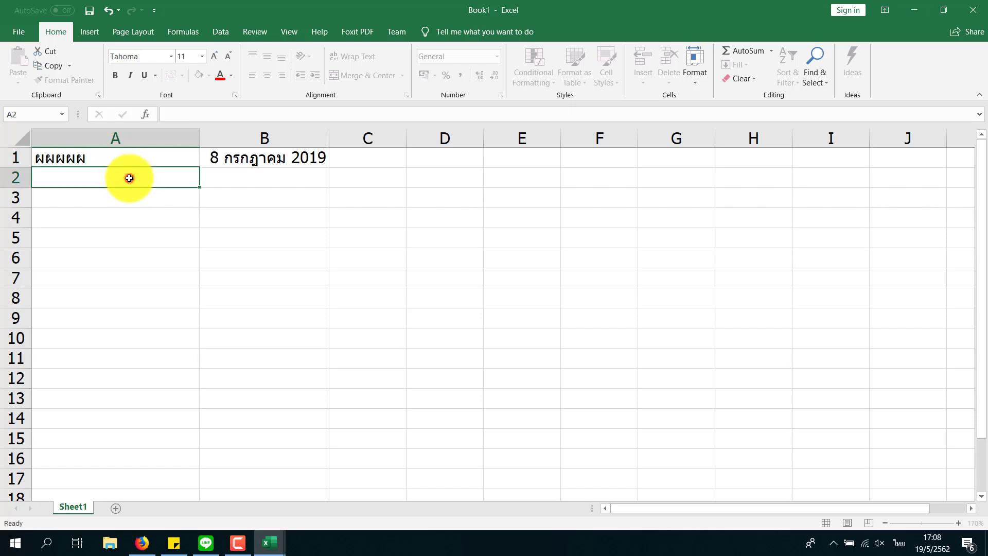
pyautogui.click(129, 164)
pyautogui.hotkey('ctrl', 'z')
pyautogui.write('ประจำเดือน')
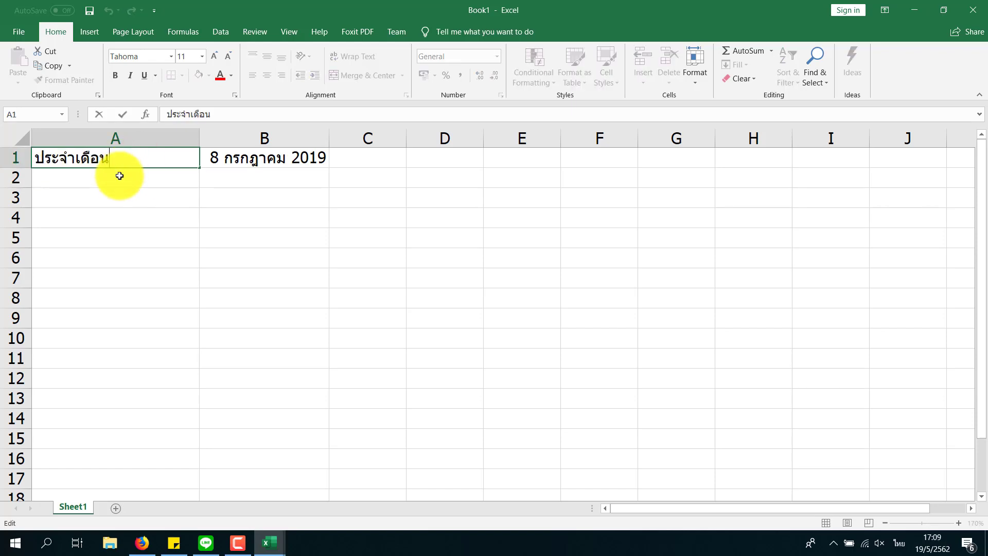
pyautogui.click(120, 176)
# - Edit A1 in place, then clear it with Delete and restore it with Ctrl+Z
pyautogui.click(123, 156)
pyautogui.doubleClick(123, 156)
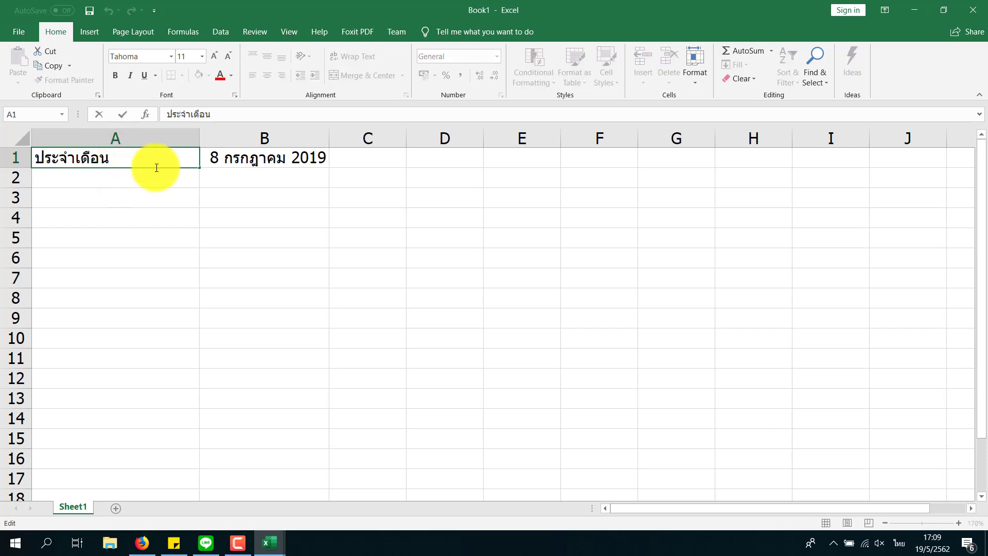
pyautogui.click(217, 113)
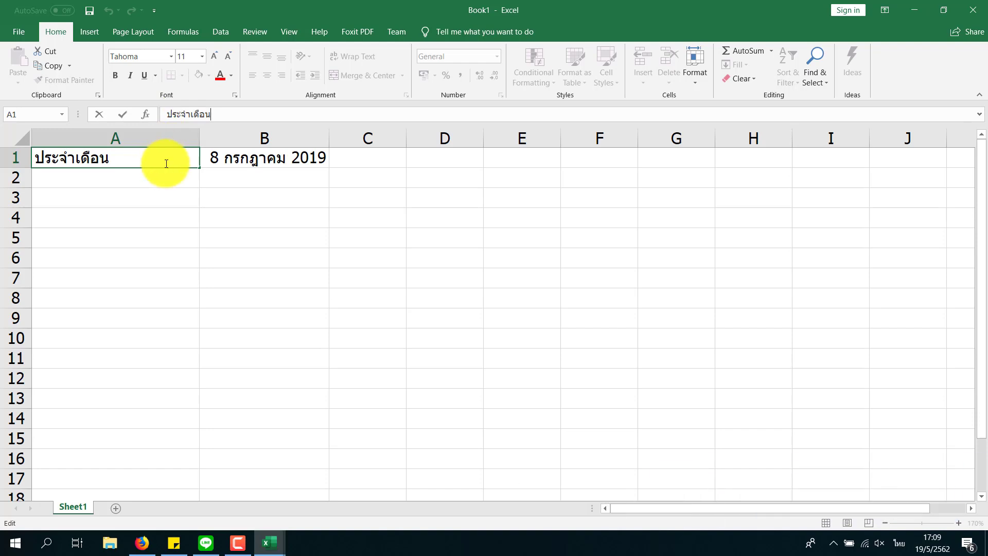
pyautogui.click(154, 181)
pyautogui.click(147, 159)
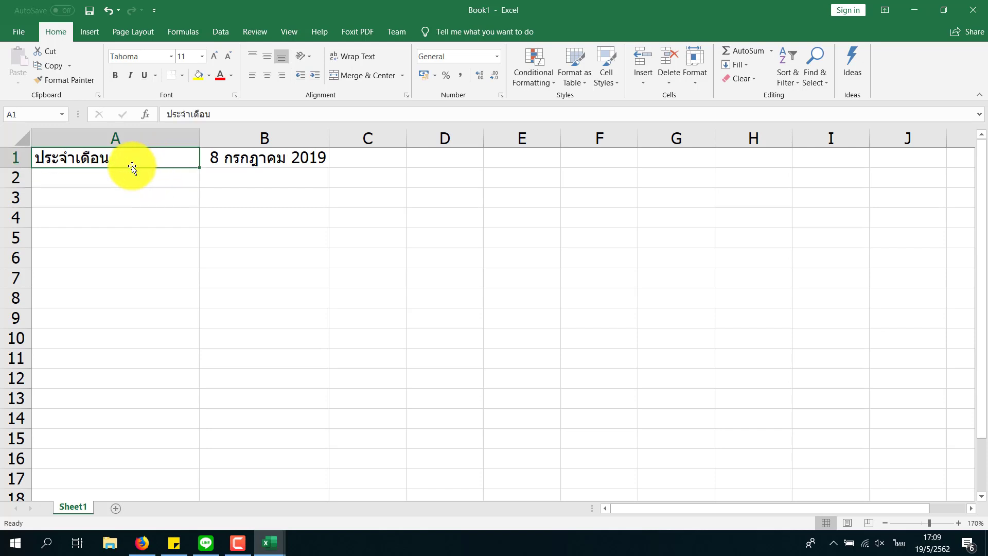
pyautogui.click(131, 172)
pyautogui.click(128, 158)
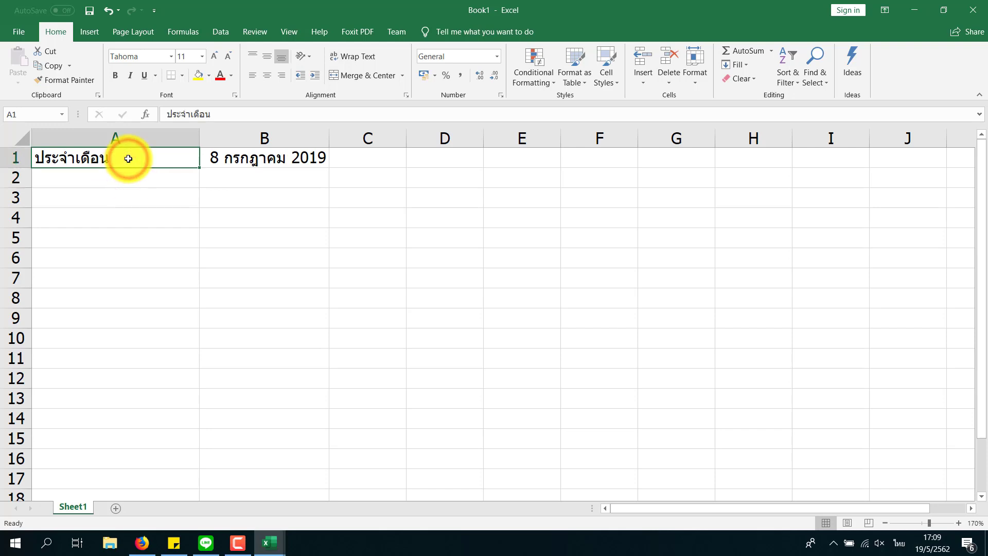
pyautogui.press('Delete')
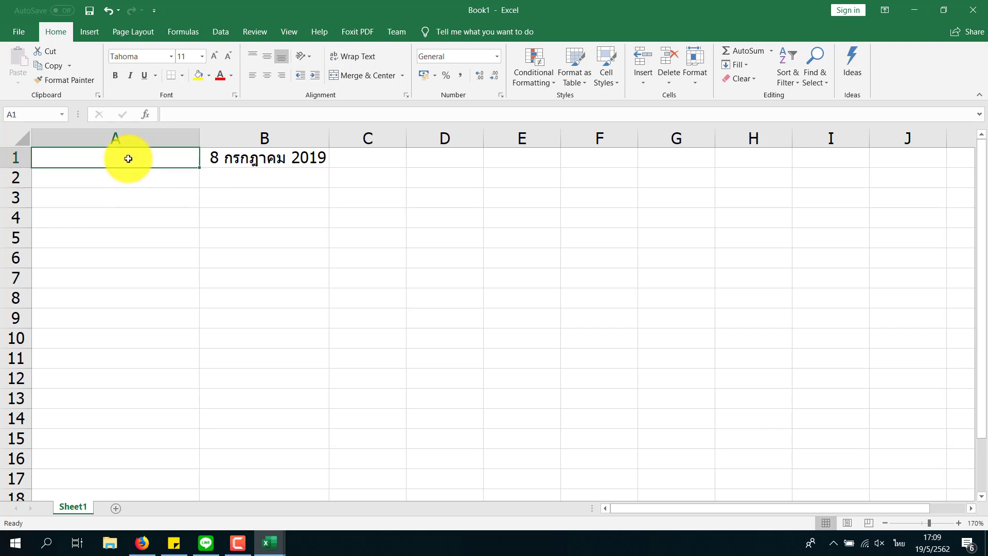
pyautogui.hotkey('ctrl', 'z')
pyautogui.write('ประจำเดือน')
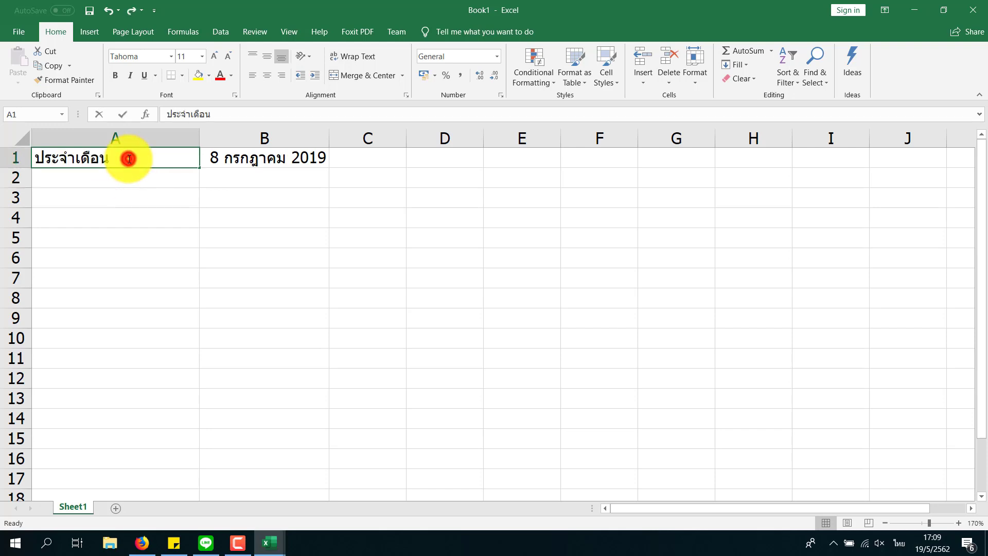
# - Delete A1's text in-cell and via Clear Contents, undoing each to keep ประจำเดือน
pyautogui.doubleClick(129, 159)
pyautogui.moveTo(156, 157); pyautogui.dragTo(18, 155)
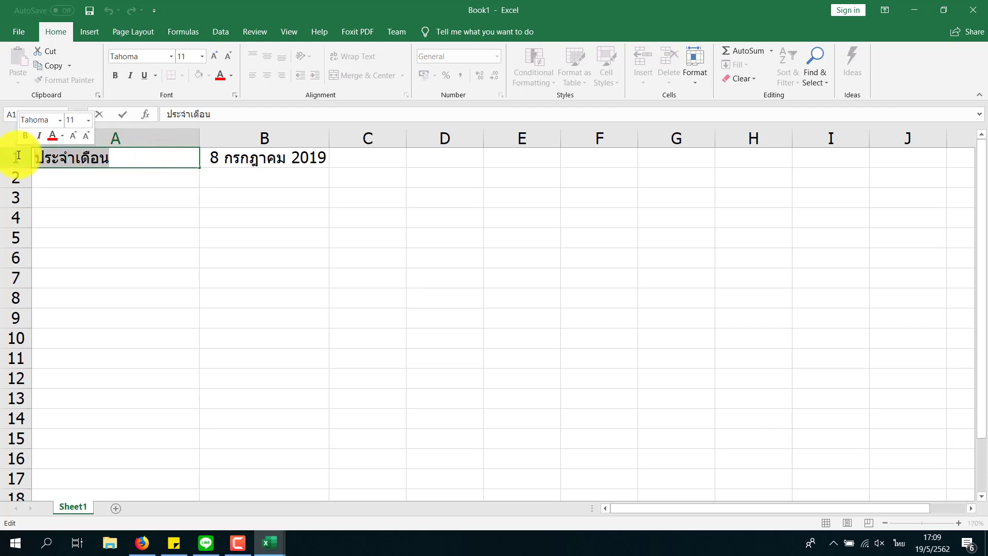
pyautogui.press('Delete')
pyautogui.click(76, 176)
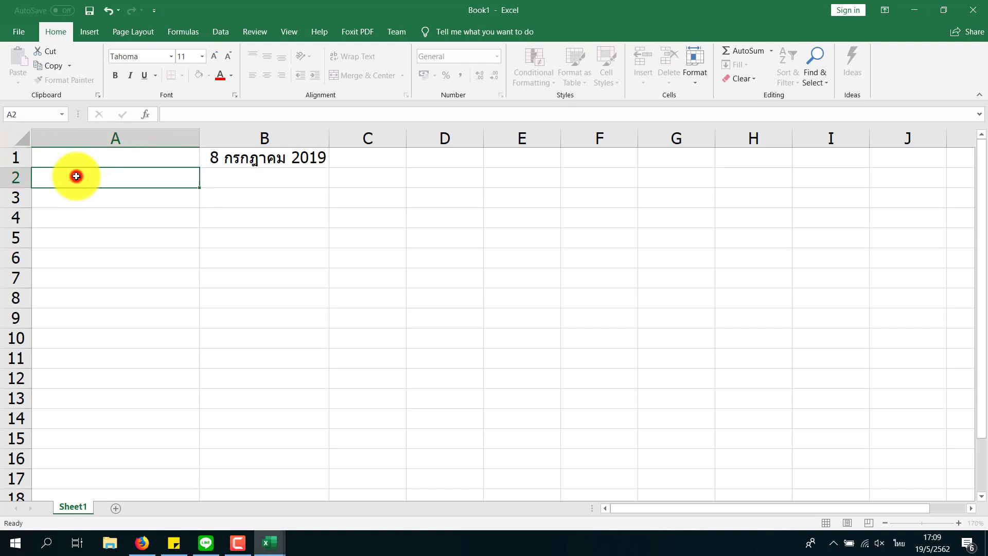
pyautogui.hotkey('ctrl', 'z')
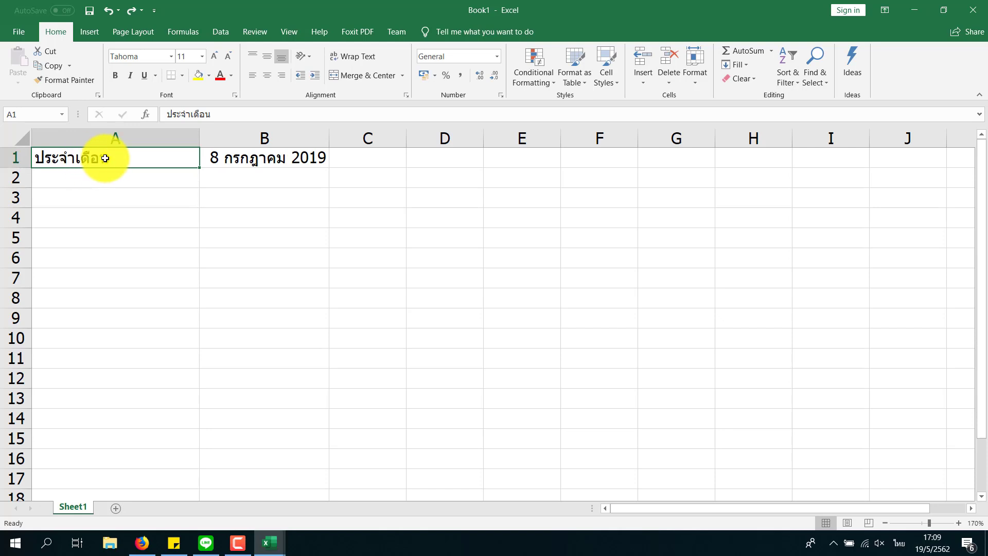
pyautogui.rightClick(105, 158)
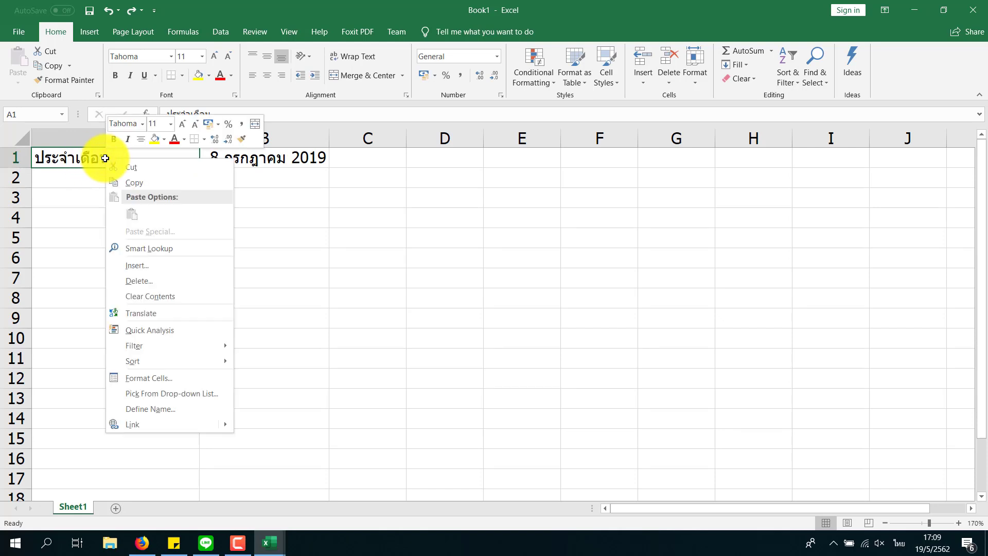
pyautogui.click(174, 298)
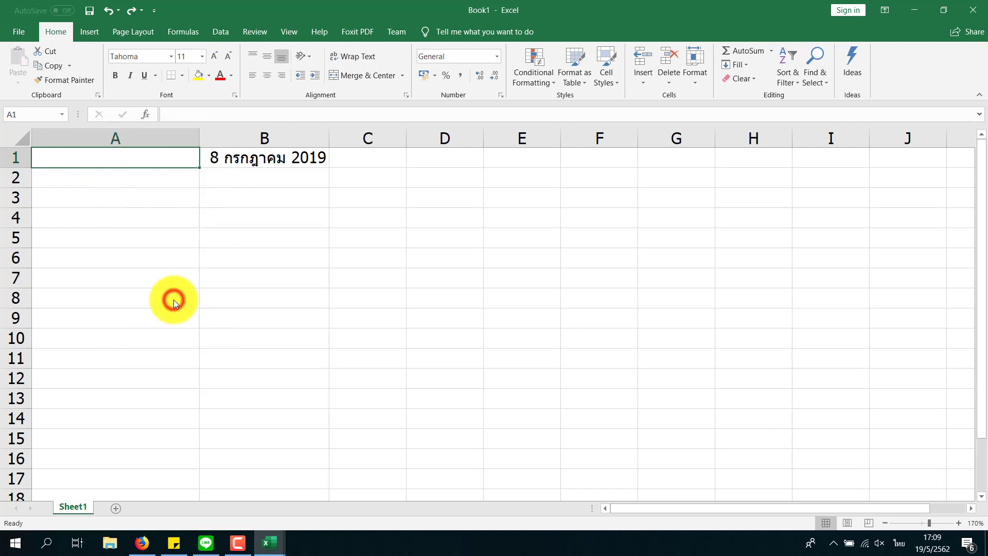
pyautogui.click(112, 206)
pyautogui.hotkey('ctrl', 'z')
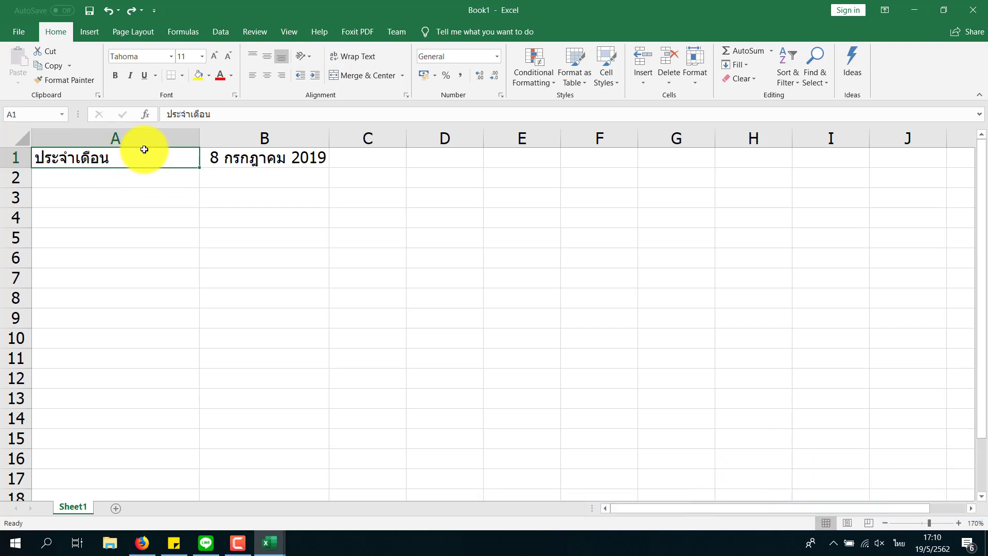
pyautogui.click(121, 173)
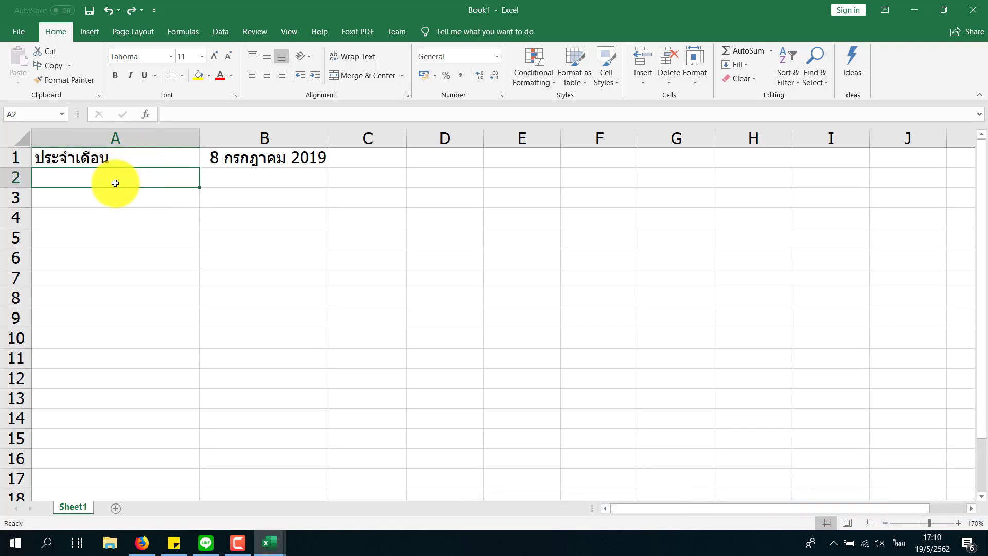
# - Enter the value 10.195 in cell A2
pyautogui.click(116, 182)
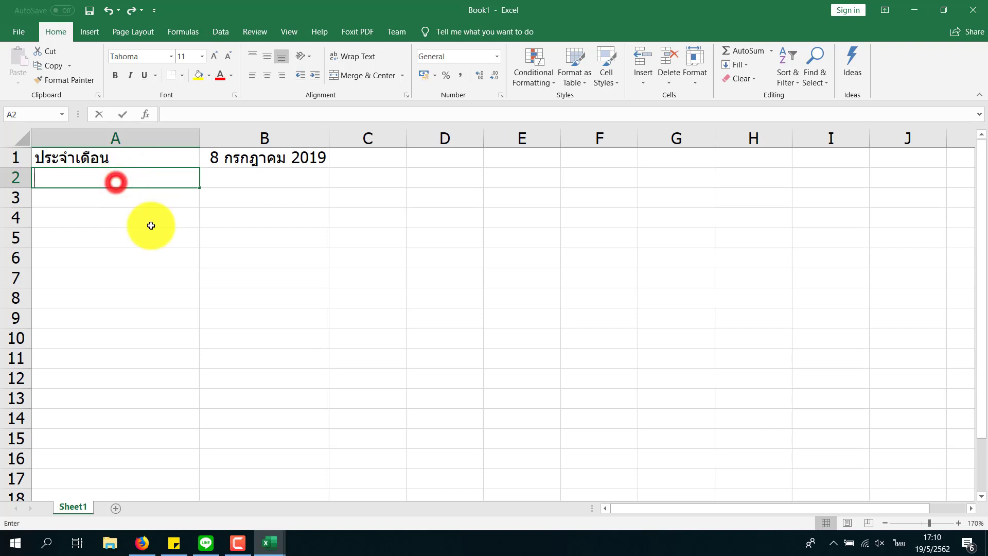
pyautogui.write('10.0000')
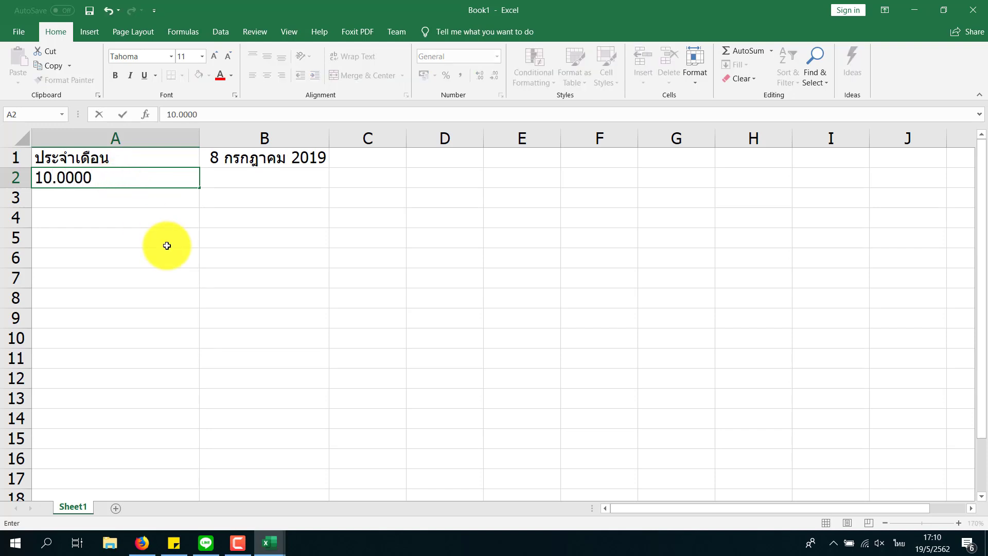
pyautogui.press('Return')
pyautogui.click(166, 244)
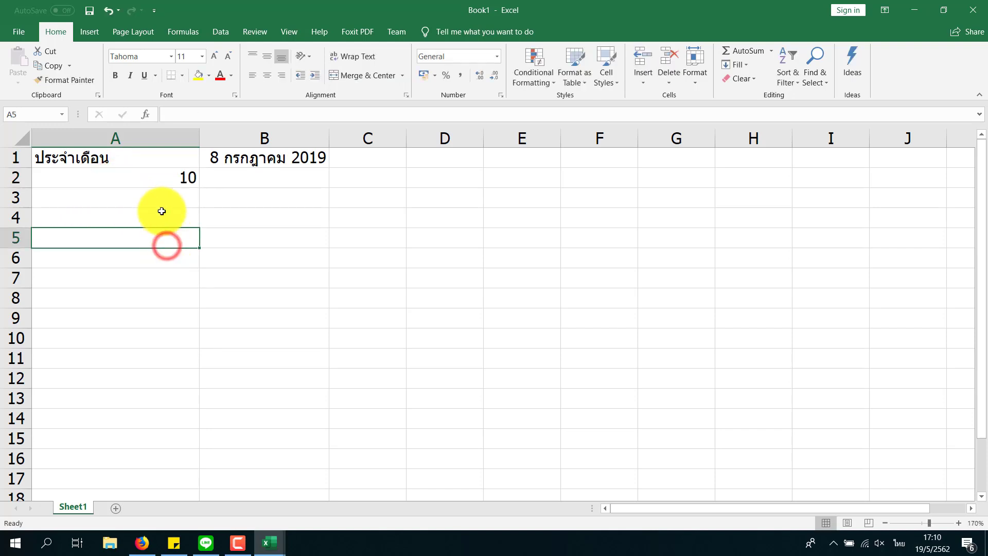
pyautogui.click(164, 178)
pyautogui.doubleClick(158, 178)
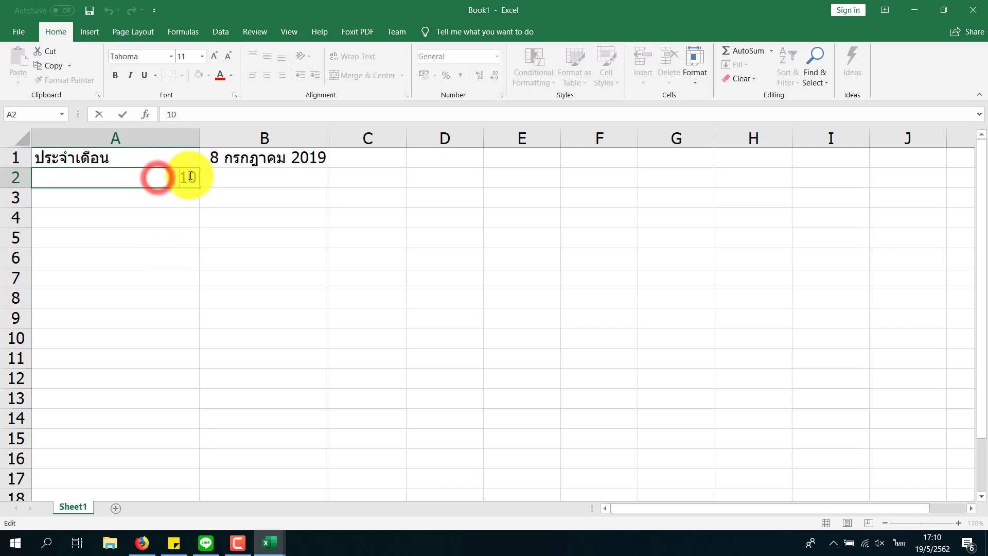
pyautogui.write('.195')
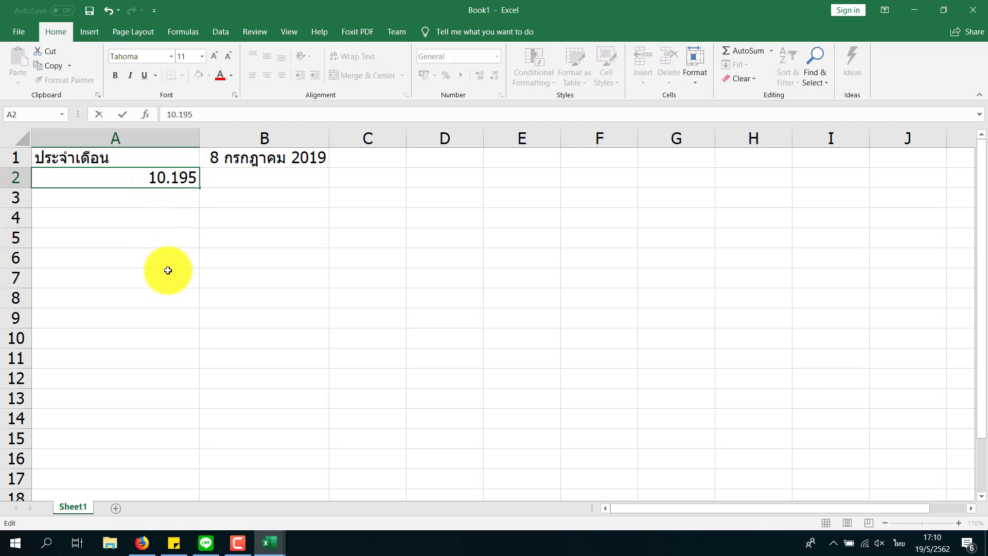
pyautogui.click(166, 275)
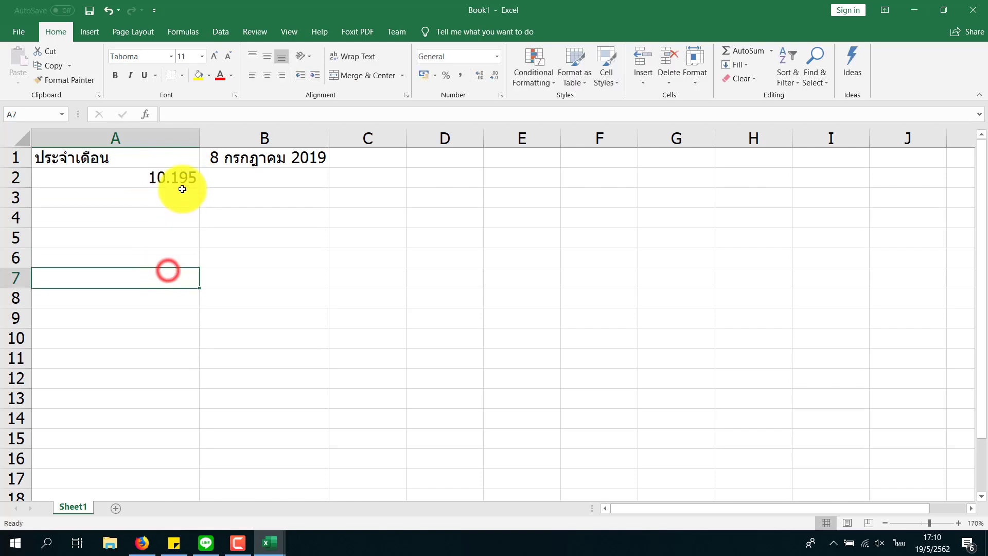
pyautogui.click(185, 178)
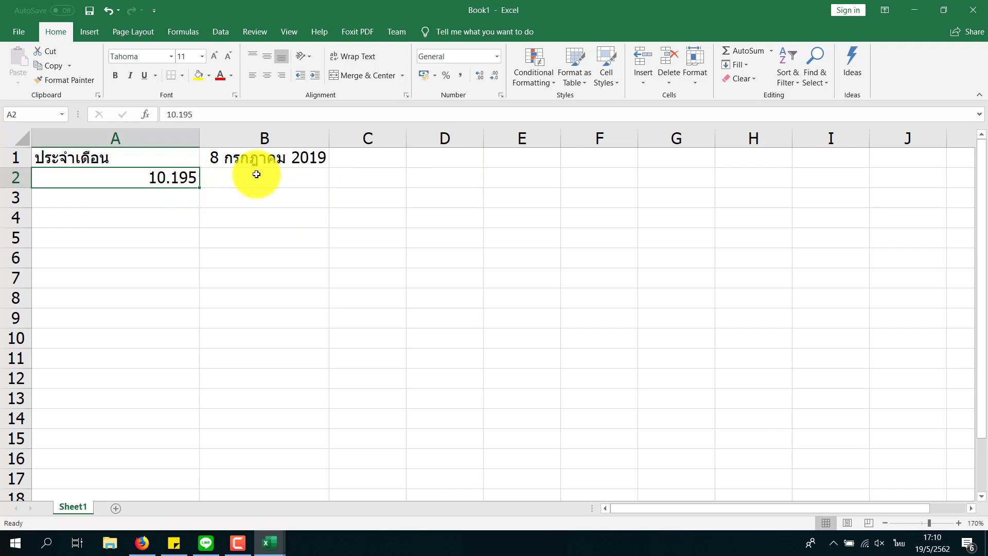
# - Adjust A2's decimal places with Increase/Decrease Decimal until it displays 10.20
pyautogui.click(496, 77)
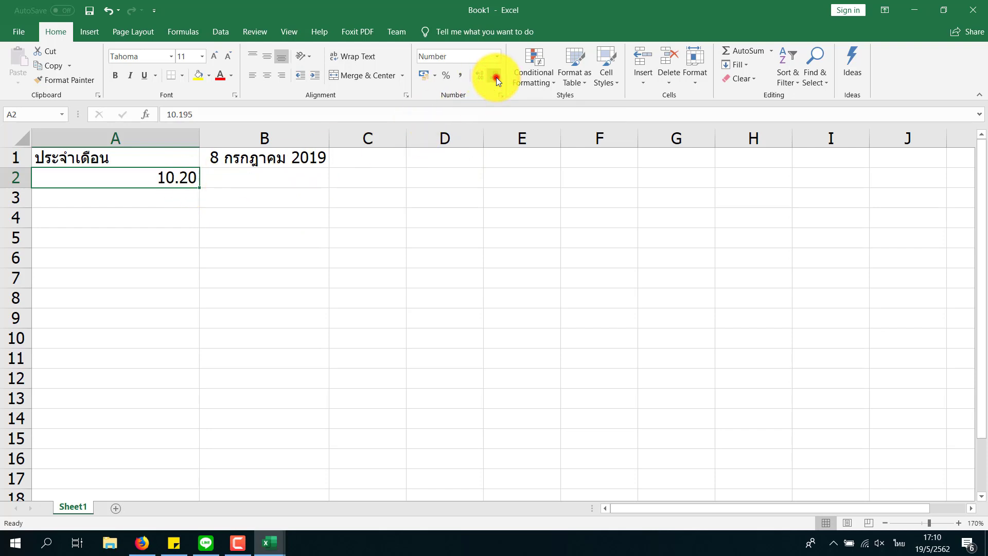
pyautogui.click(496, 77)
pyautogui.click(478, 77)
pyautogui.click(478, 77)
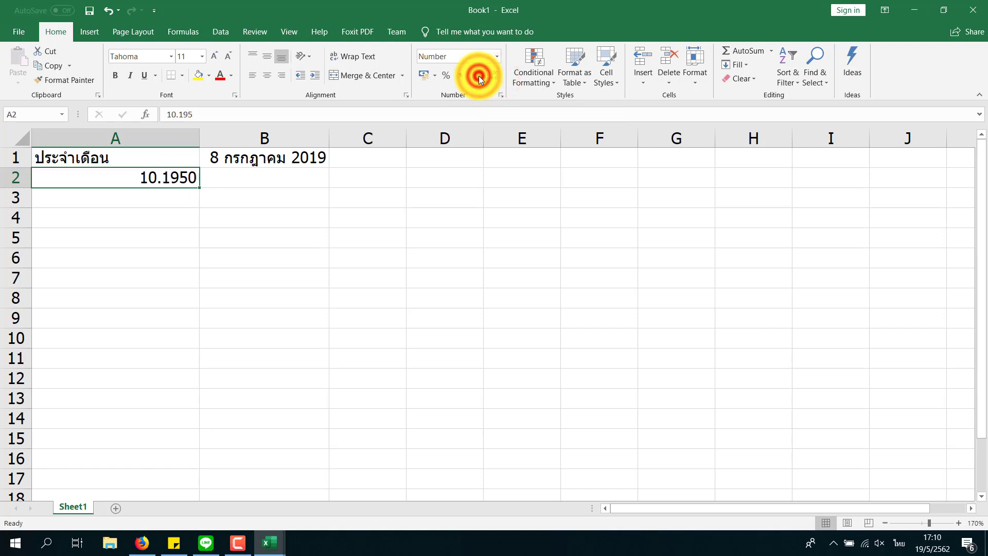
pyautogui.click(479, 77)
pyautogui.click(492, 77)
pyautogui.click(491, 77)
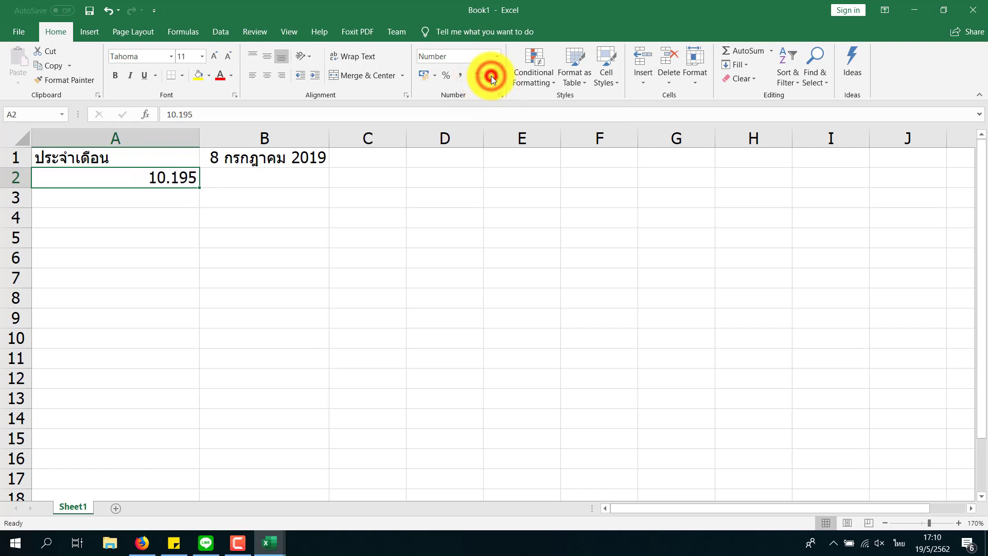
pyautogui.click(492, 77)
pyautogui.click(492, 77)
pyautogui.click(476, 77)
pyautogui.click(476, 77)
pyautogui.click(476, 77)
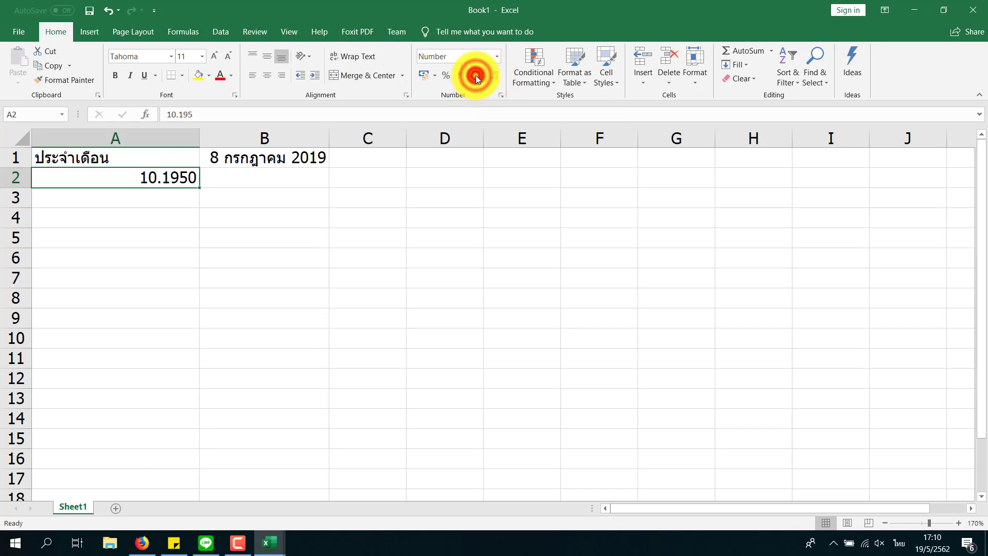
pyautogui.click(493, 77)
pyautogui.click(493, 78)
pyautogui.click(172, 214)
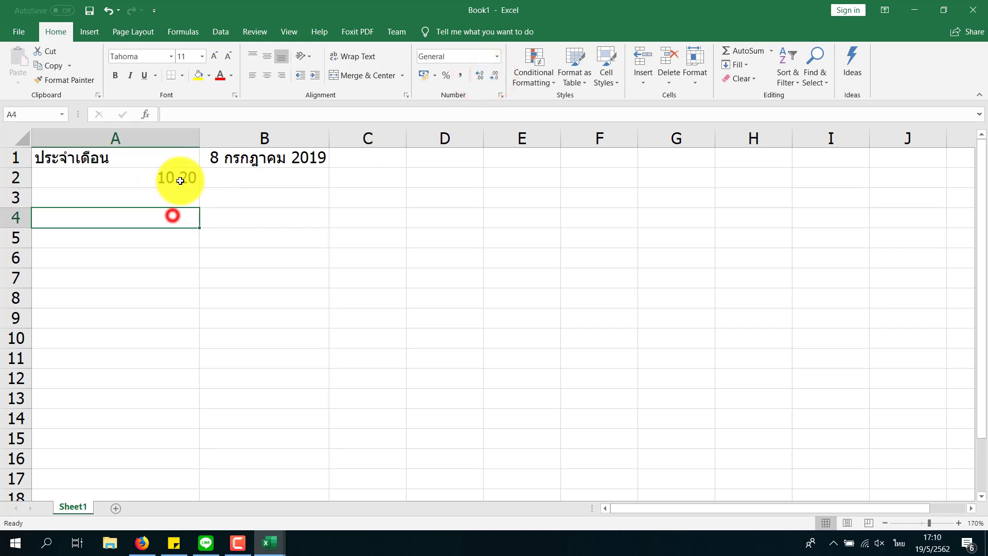
pyautogui.click(179, 176)
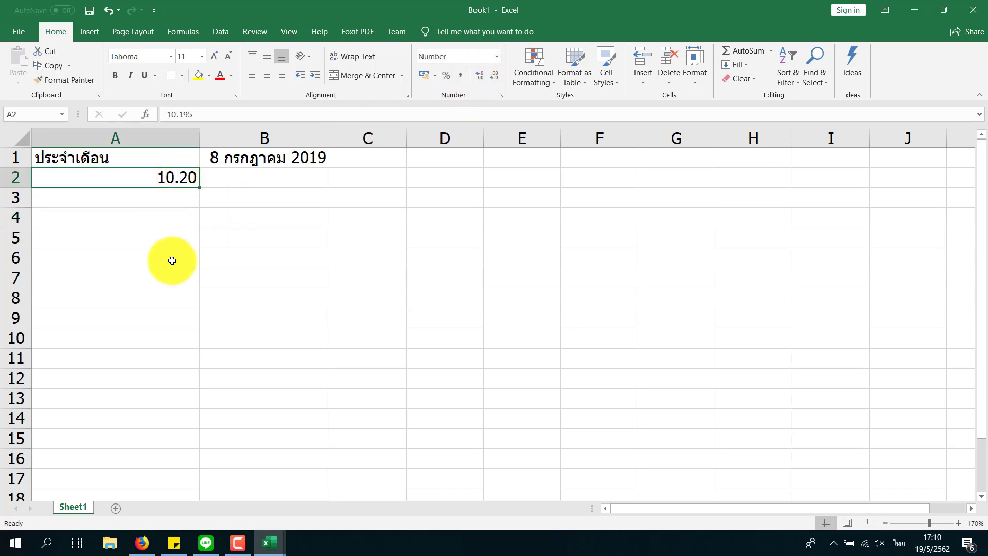
pyautogui.click(170, 236)
pyautogui.click(170, 203)
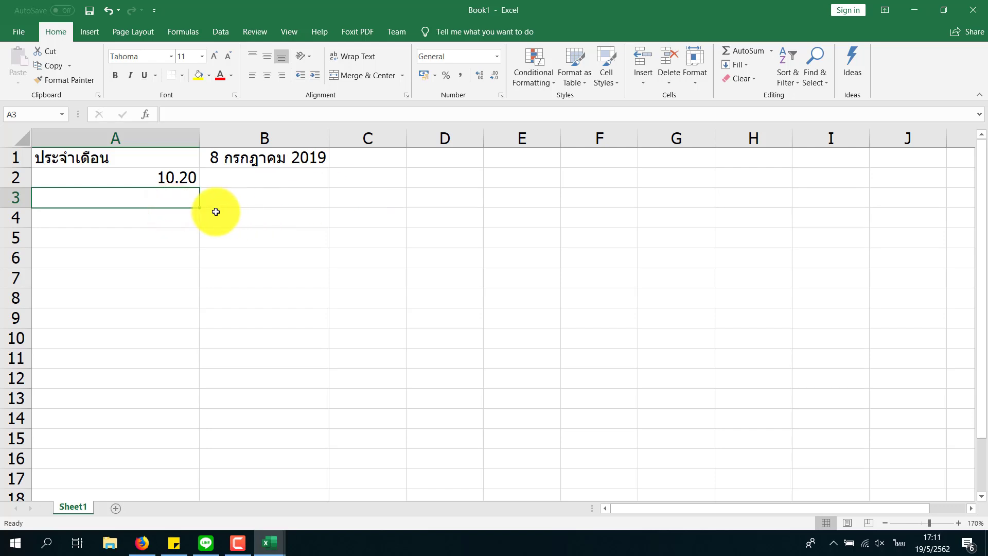
pyautogui.write('100')
# - Enter 100 in A3 and apply the Currency number format
pyautogui.click(111, 232)
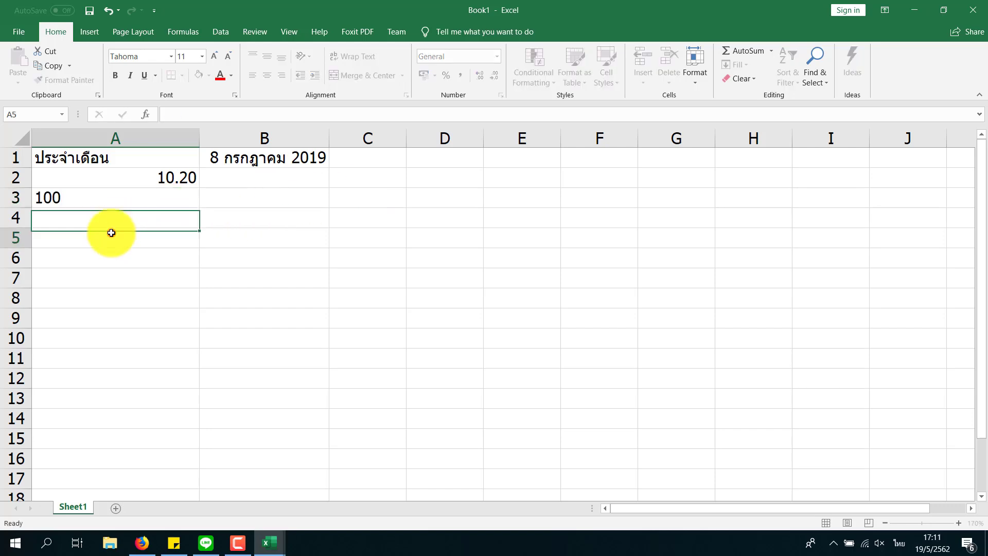
pyautogui.click(156, 203)
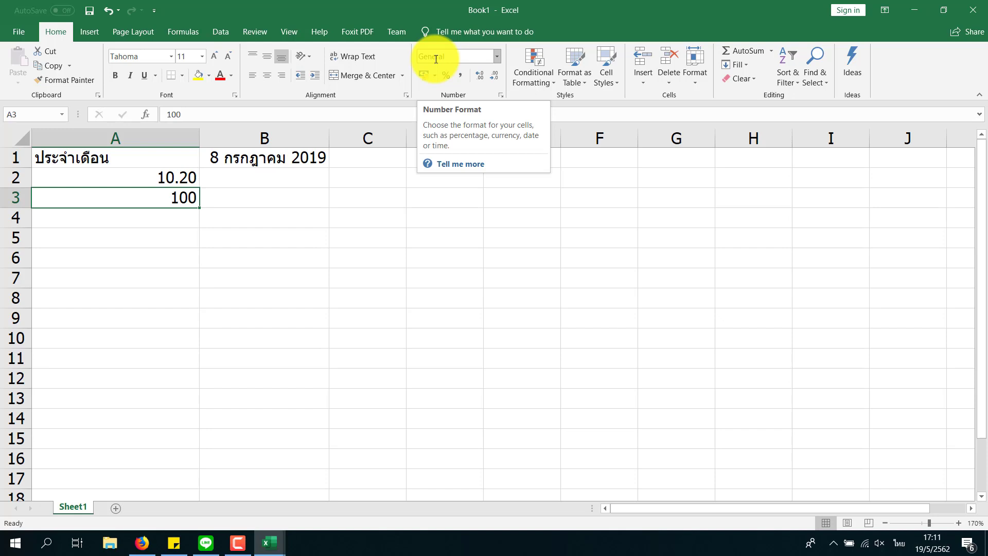
pyautogui.click(499, 54)
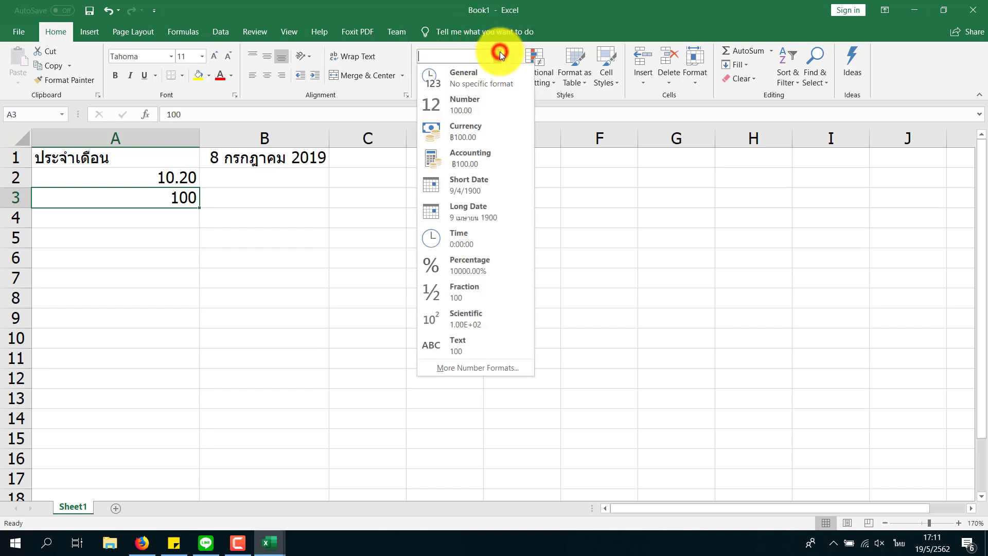
pyautogui.click(467, 139)
# - Reduce A3 to one decimal place so it shows ฿100.0
pyautogui.click(162, 251)
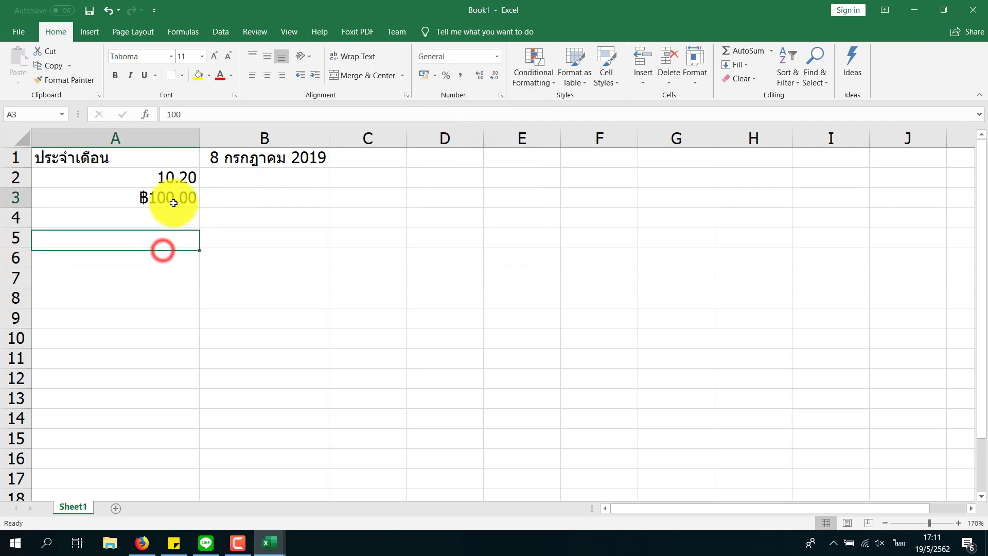
pyautogui.click(173, 203)
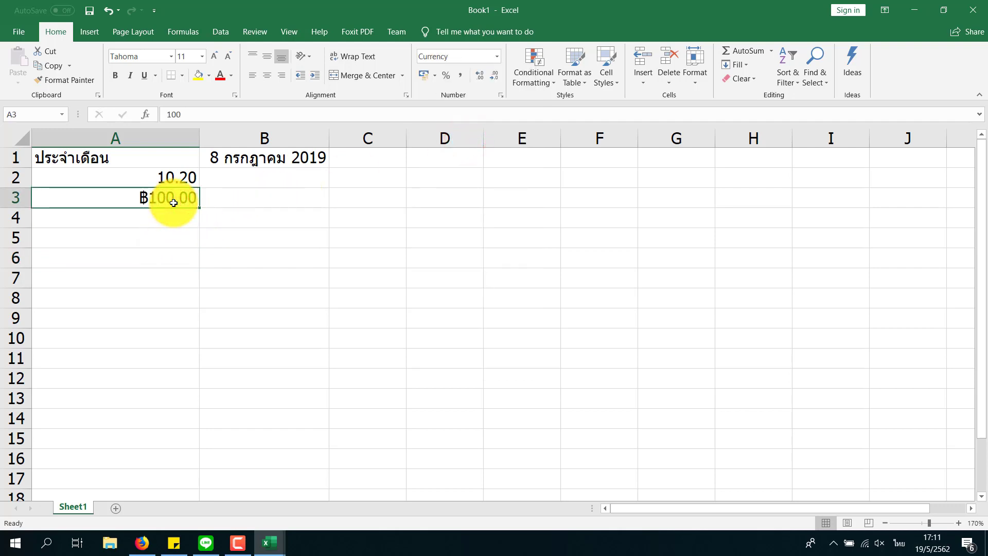
pyautogui.click(482, 75)
pyautogui.click(497, 79)
pyautogui.click(498, 79)
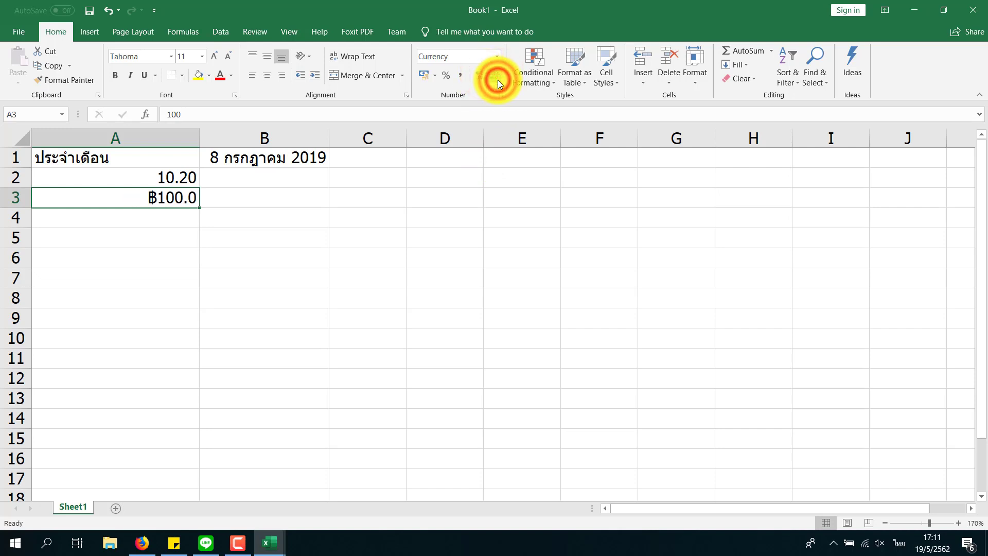
pyautogui.moveTo(103, 158); pyautogui.dragTo(242, 197)
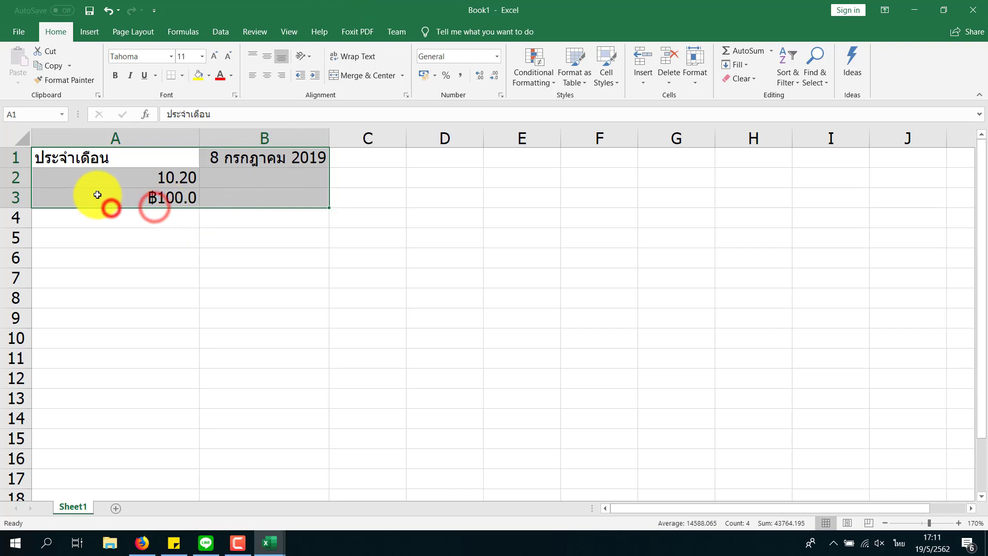
# - Clear all the sample data in A1:B3
pyautogui.click(88, 163)
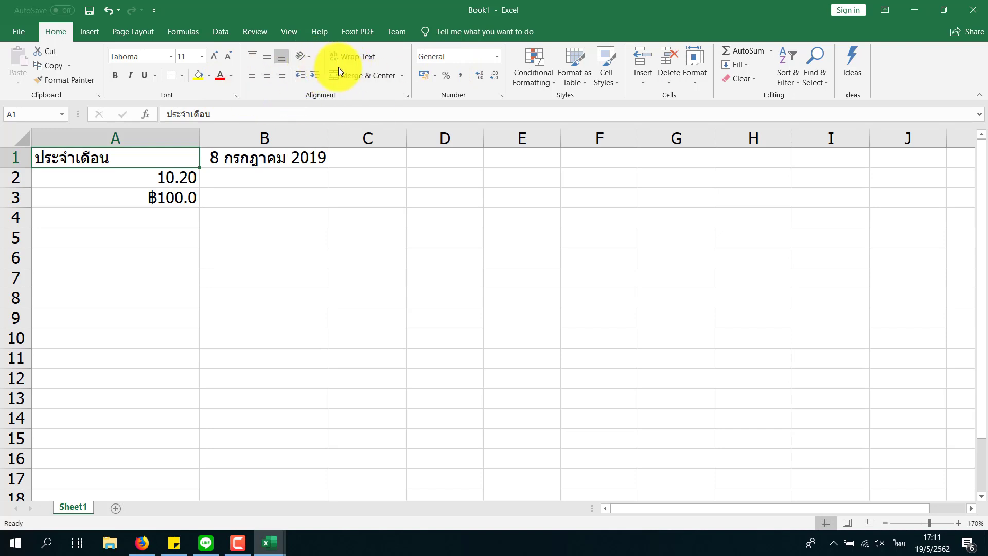
pyautogui.click(170, 195)
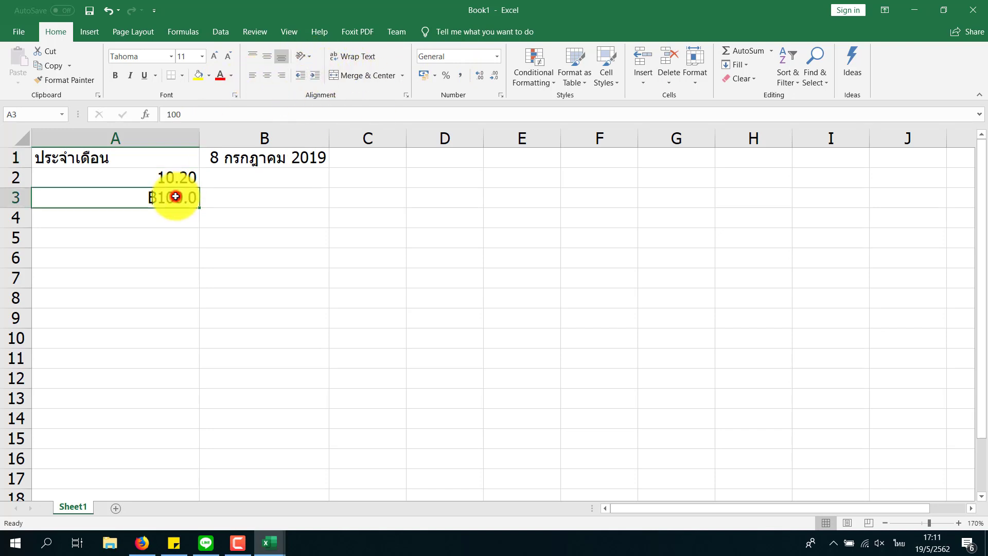
pyautogui.moveTo(118, 158); pyautogui.dragTo(237, 192)
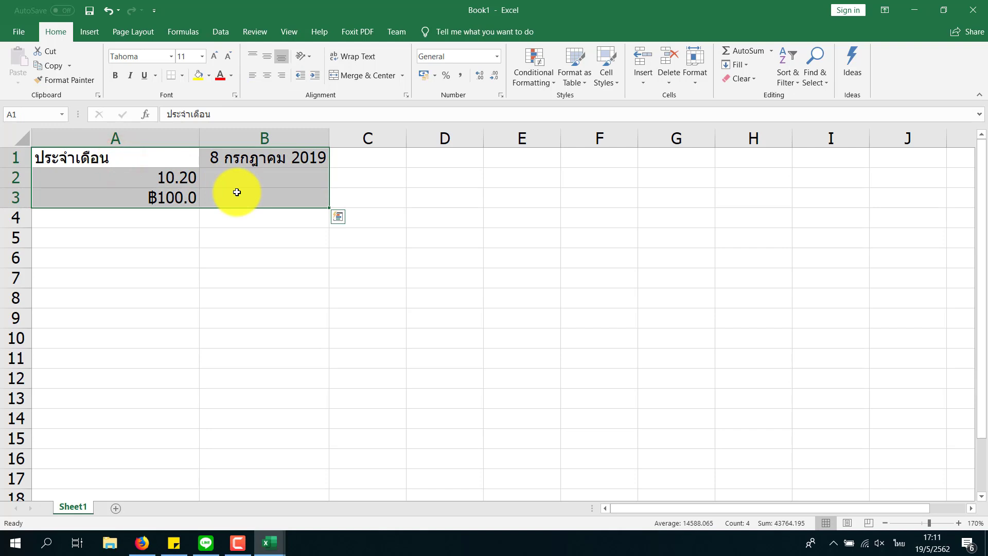
pyautogui.press('Delete')
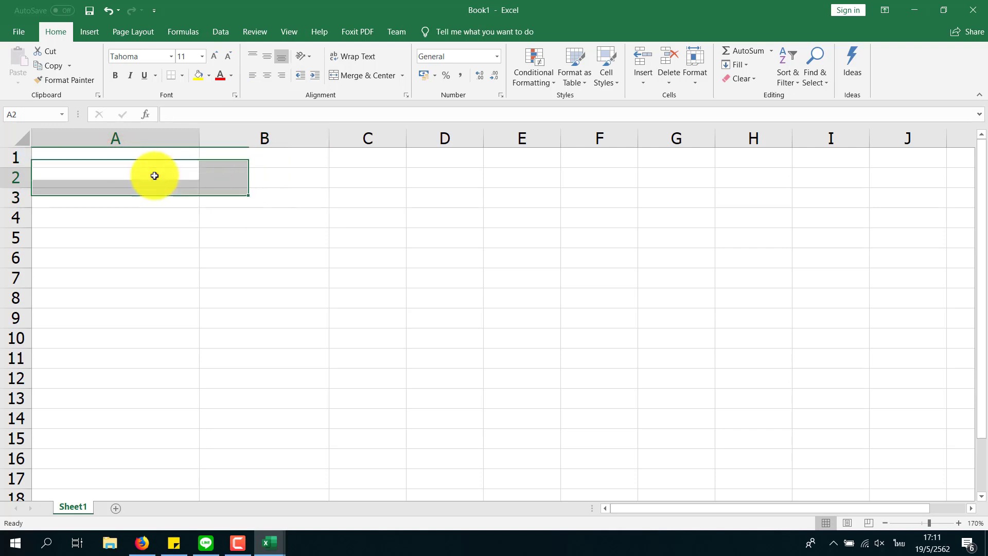
# - Narrow columns A and B, column A down to 76 pixels
pyautogui.click(148, 163)
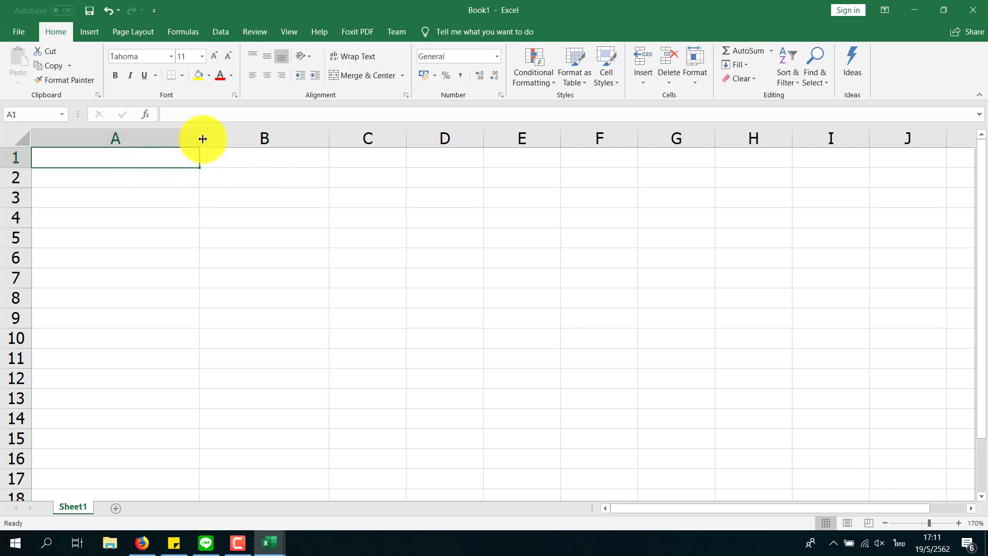
pyautogui.moveTo(202, 139); pyautogui.dragTo(136, 139)
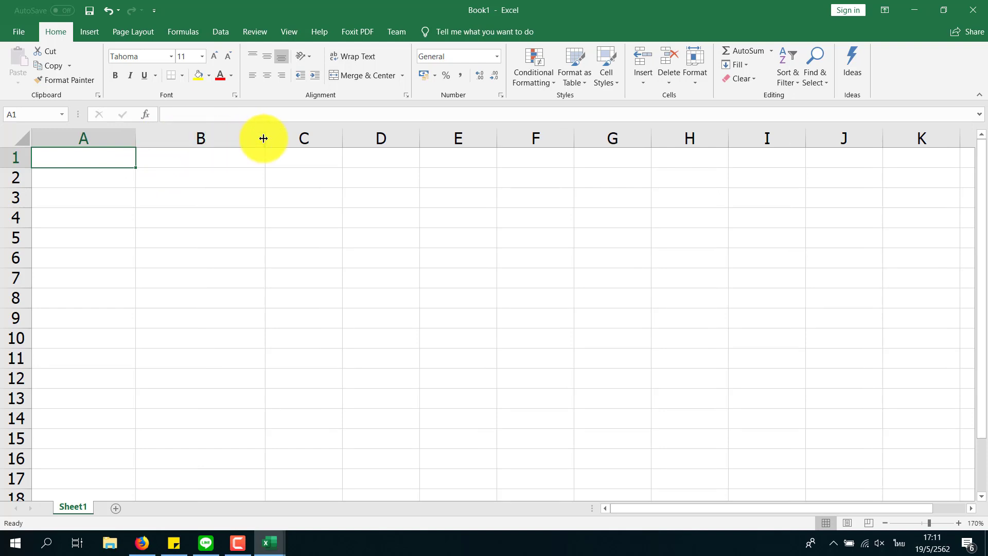
pyautogui.moveTo(263, 139); pyautogui.dragTo(204, 138)
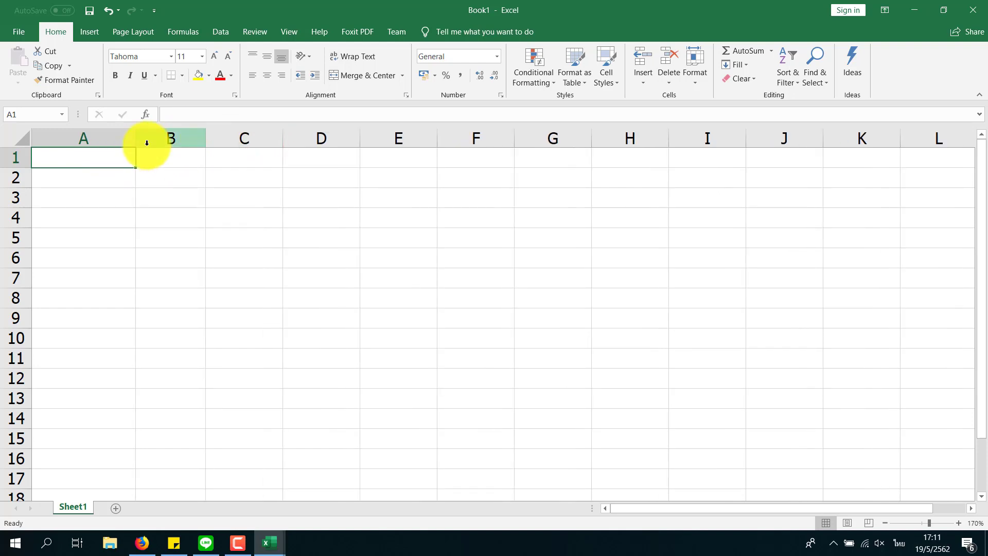
pyautogui.moveTo(136, 138); pyautogui.dragTo(100, 140)
pyautogui.doubleClick(88, 156)
pyautogui.write('รายงานรายรับรายจ่ายประจำวัน')
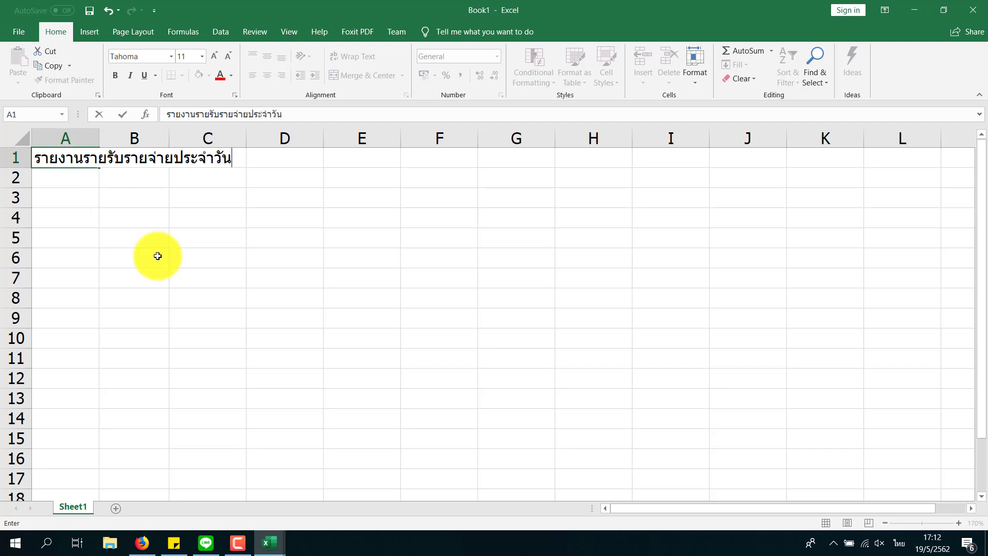
# - Commit the title รายงานรายรับรายจ่ายประจำวัน in A1 and check it
pyautogui.click(173, 260)
pyautogui.click(183, 218)
pyautogui.click(152, 191)
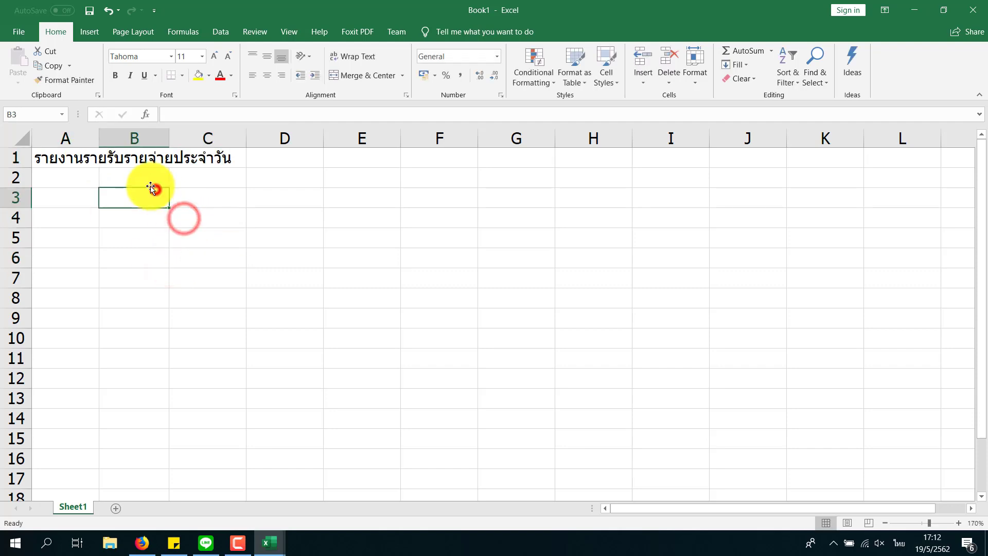
pyautogui.click(88, 158)
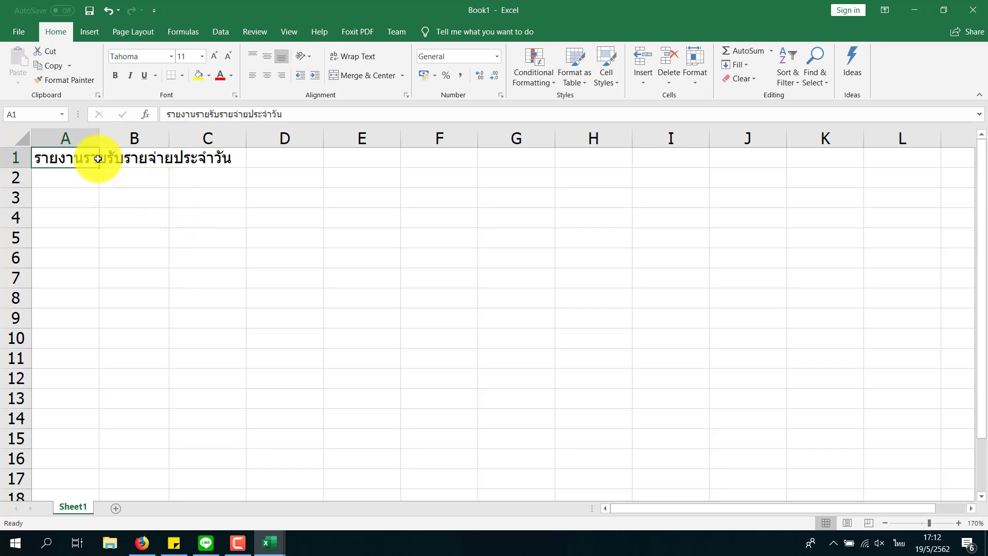
# - Select the title cells A1:C1 and look over columns A to C
pyautogui.click(128, 160)
pyautogui.click(198, 160)
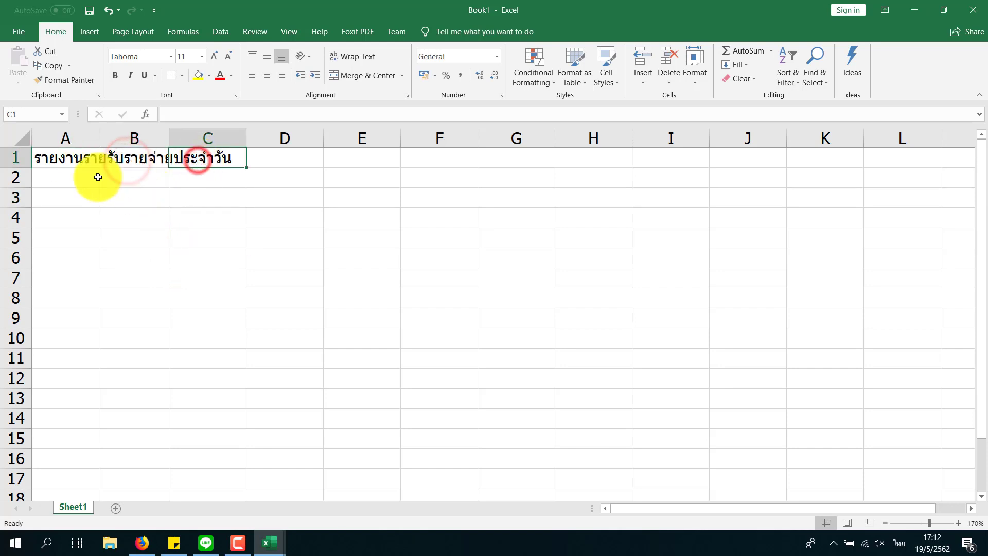
pyautogui.click(79, 162)
pyautogui.click(130, 162)
pyautogui.click(185, 160)
pyautogui.click(126, 182)
pyautogui.click(77, 177)
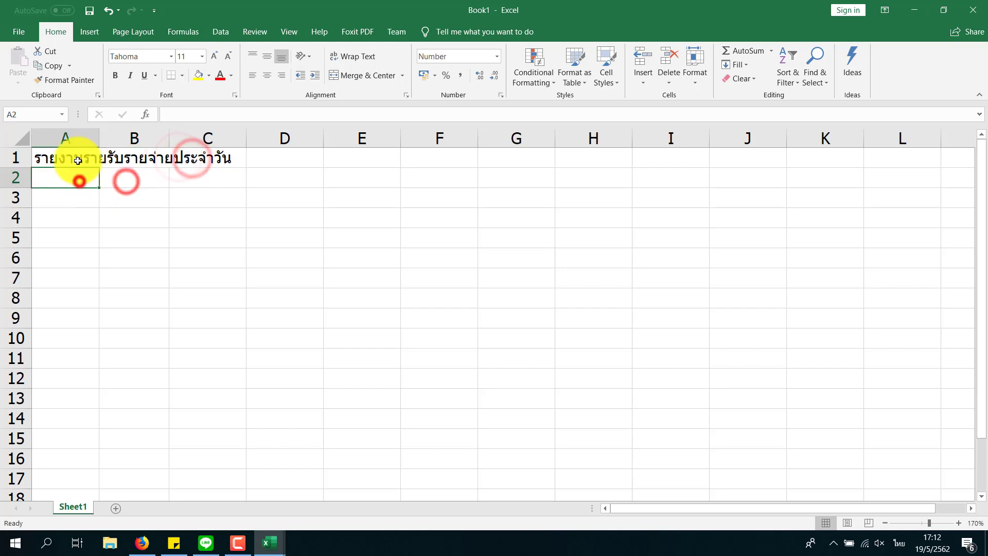
pyautogui.moveTo(83, 158); pyautogui.dragTo(181, 153)
pyautogui.click(136, 171)
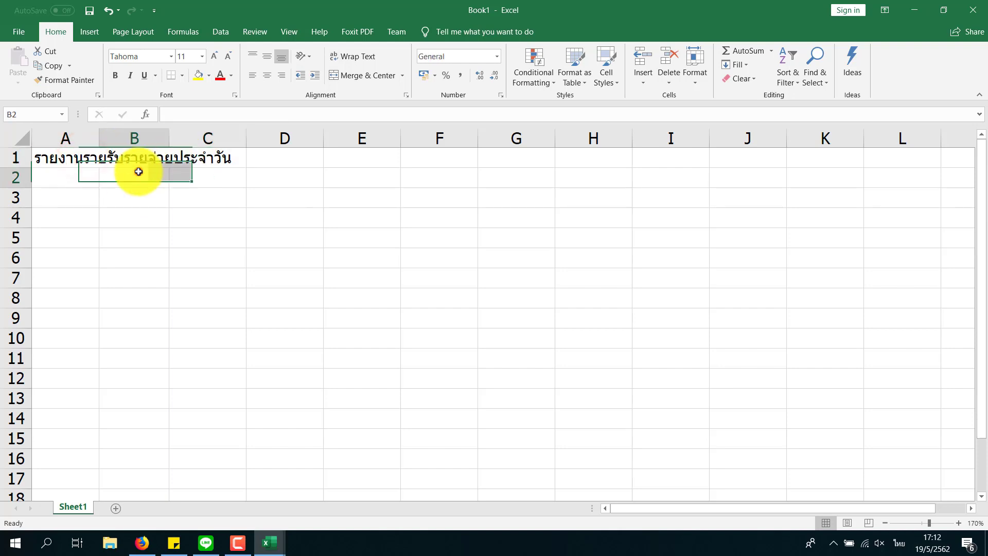
pyautogui.moveTo(68, 158); pyautogui.dragTo(208, 155)
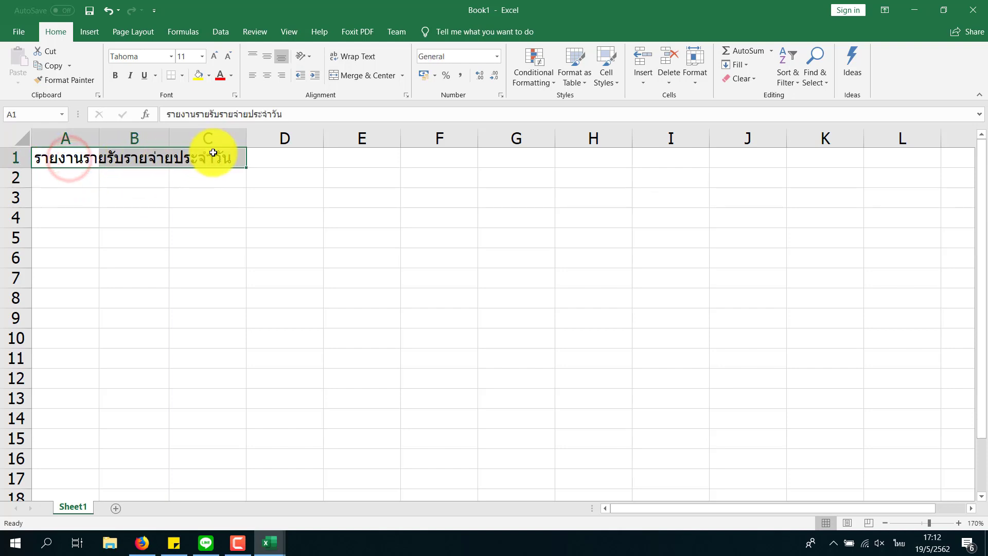
pyautogui.click(70, 142)
pyautogui.click(125, 137)
pyautogui.click(178, 138)
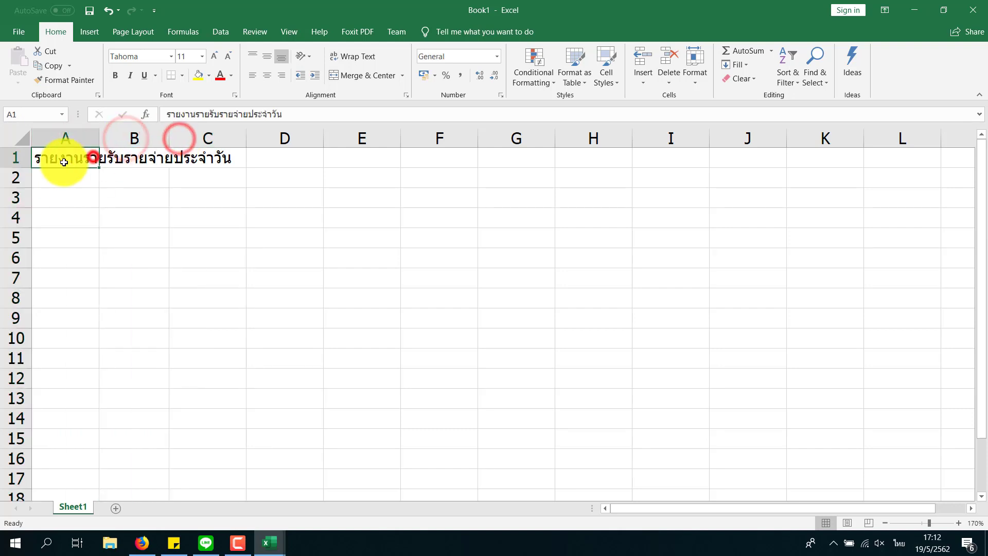
pyautogui.moveTo(62, 158); pyautogui.dragTo(195, 158)
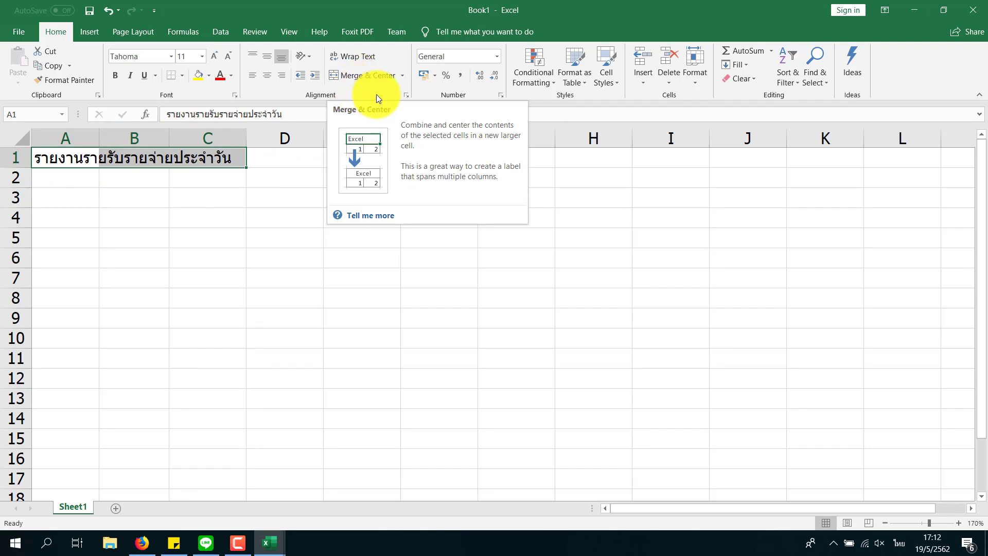
pyautogui.click(403, 76)
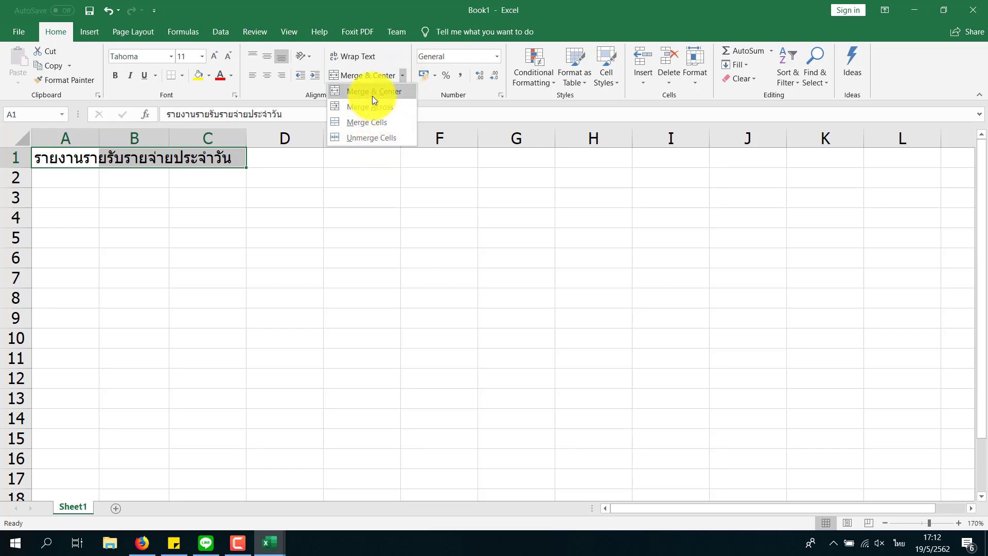
pyautogui.click(288, 171)
pyautogui.click(234, 155)
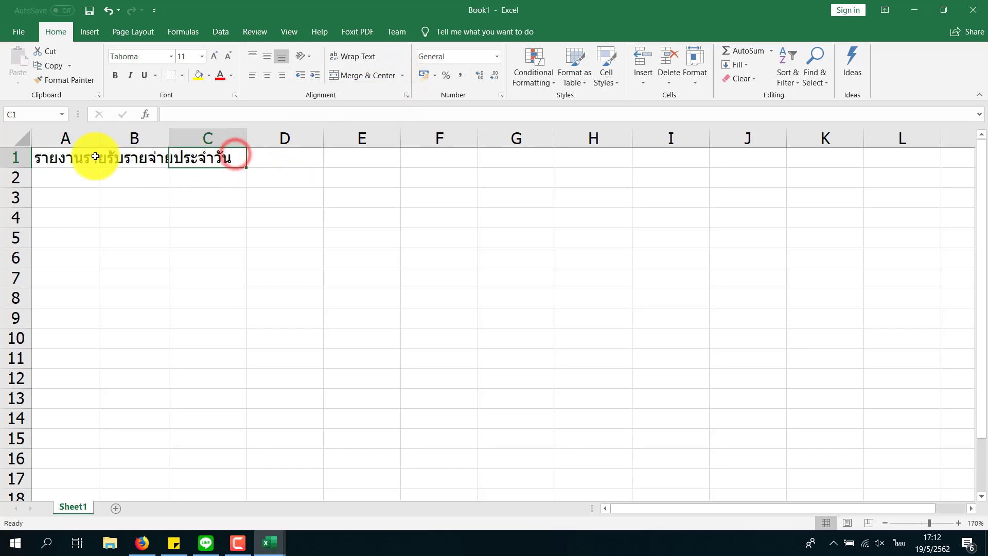
pyautogui.moveTo(56, 160); pyautogui.dragTo(289, 168)
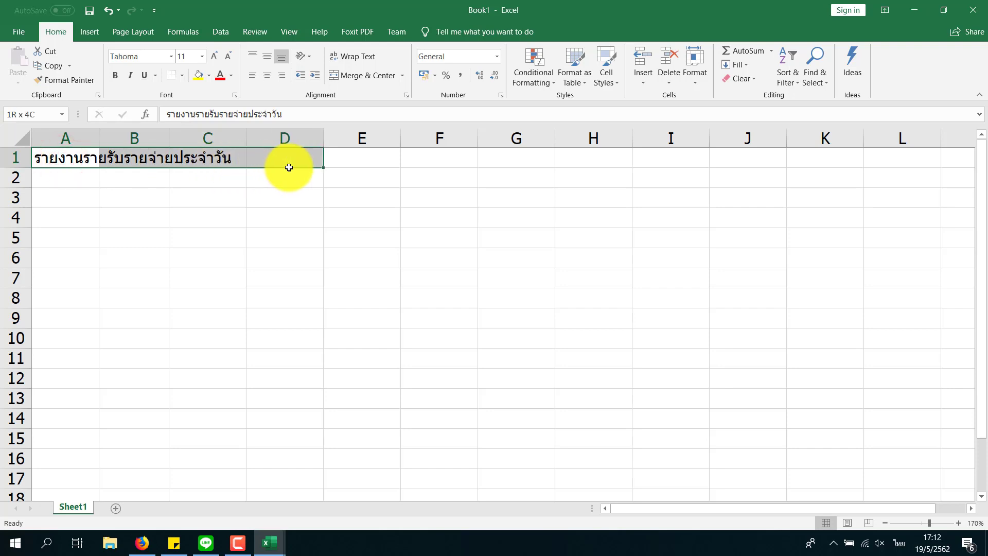
pyautogui.click(402, 77)
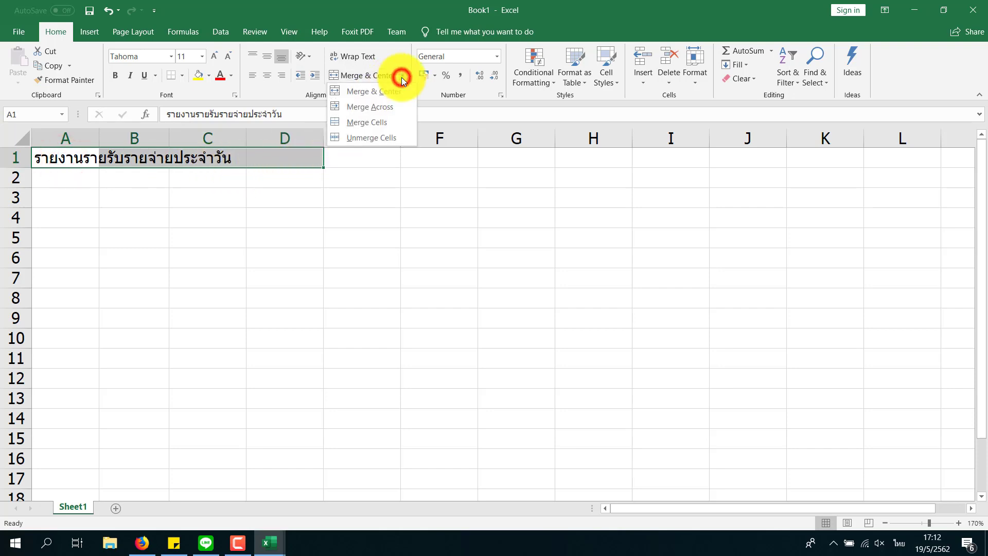
pyautogui.click(401, 92)
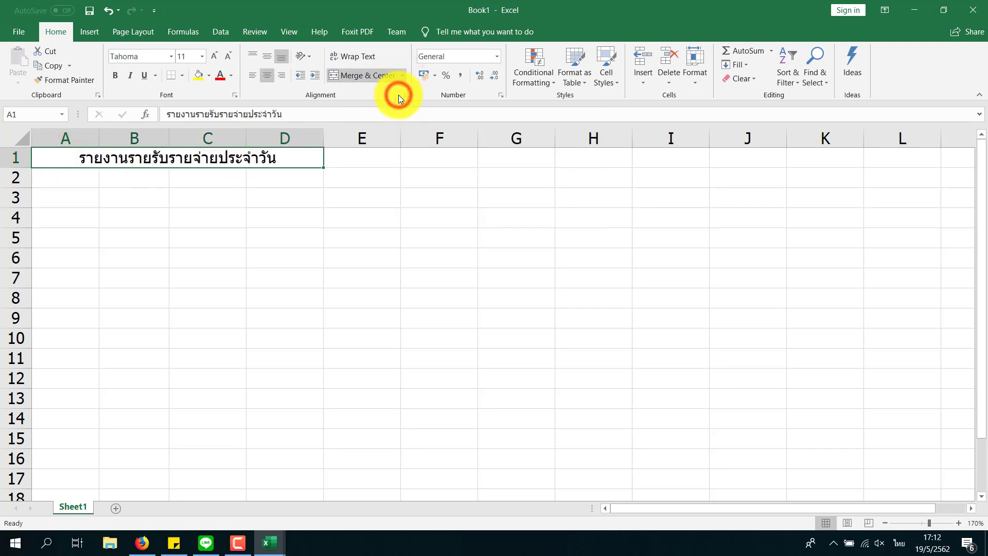
pyautogui.click(231, 244)
pyautogui.click(123, 152)
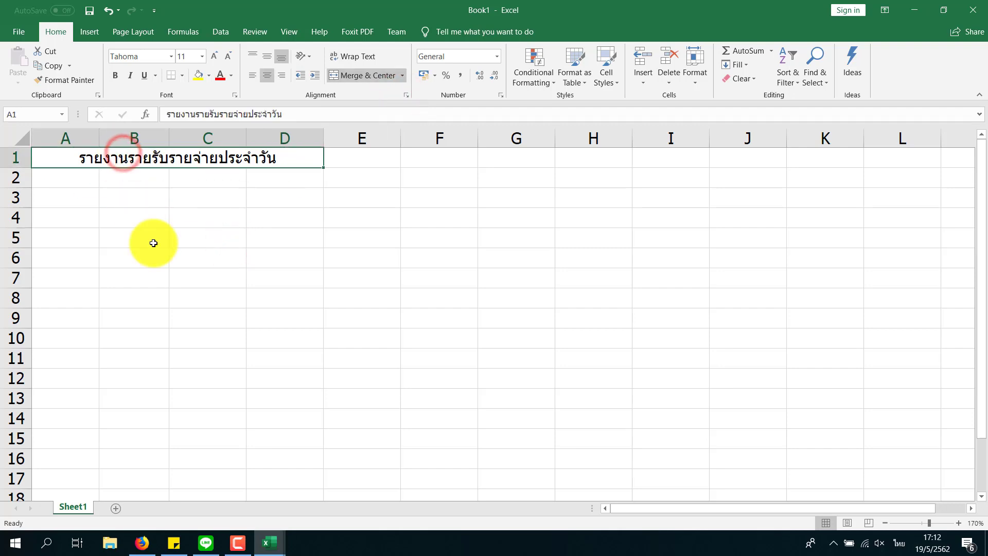
pyautogui.click(224, 202)
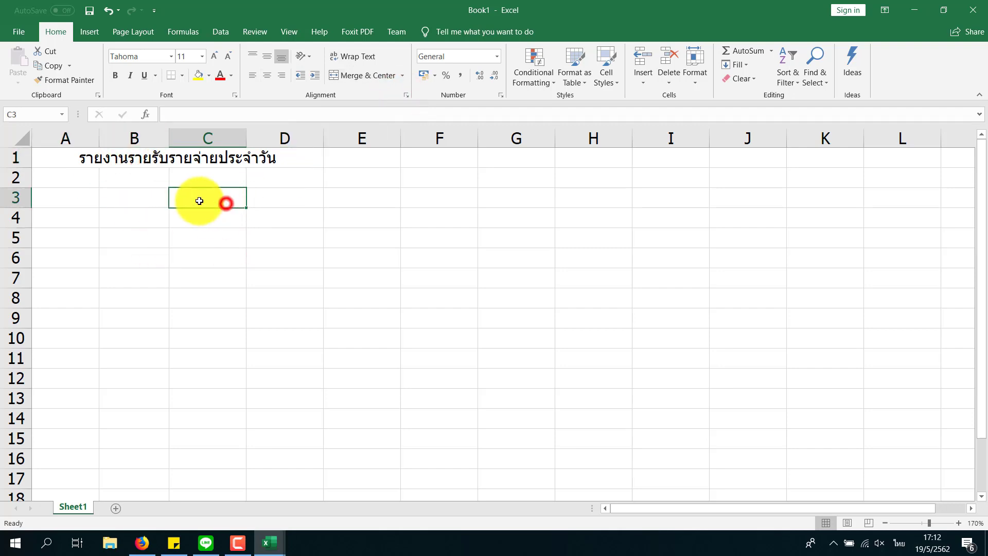
pyautogui.click(126, 160)
pyautogui.click(83, 161)
pyautogui.click(135, 191)
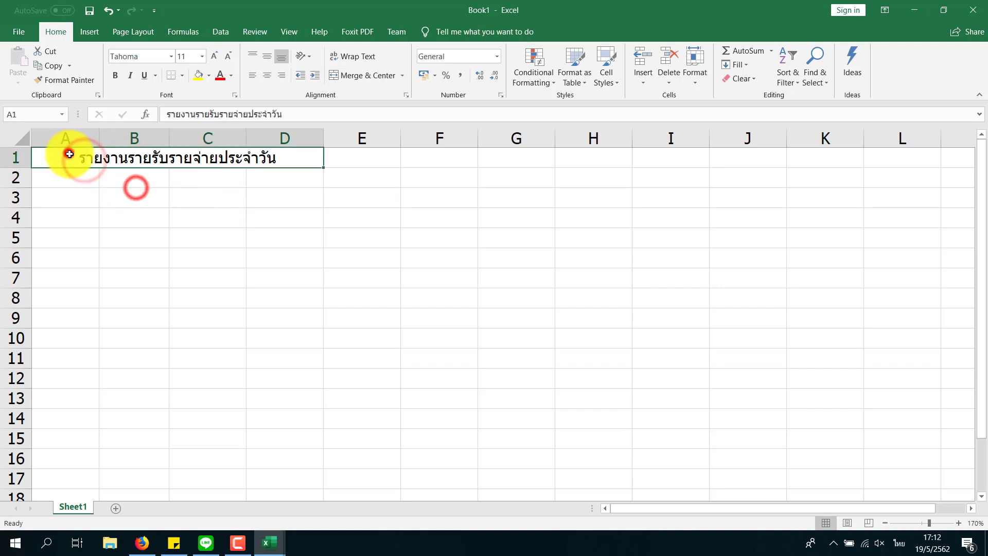
pyautogui.click(71, 155)
pyautogui.hotkey('ctrl', 'z')
pyautogui.click(94, 163)
pyautogui.click(136, 160)
pyautogui.click(177, 159)
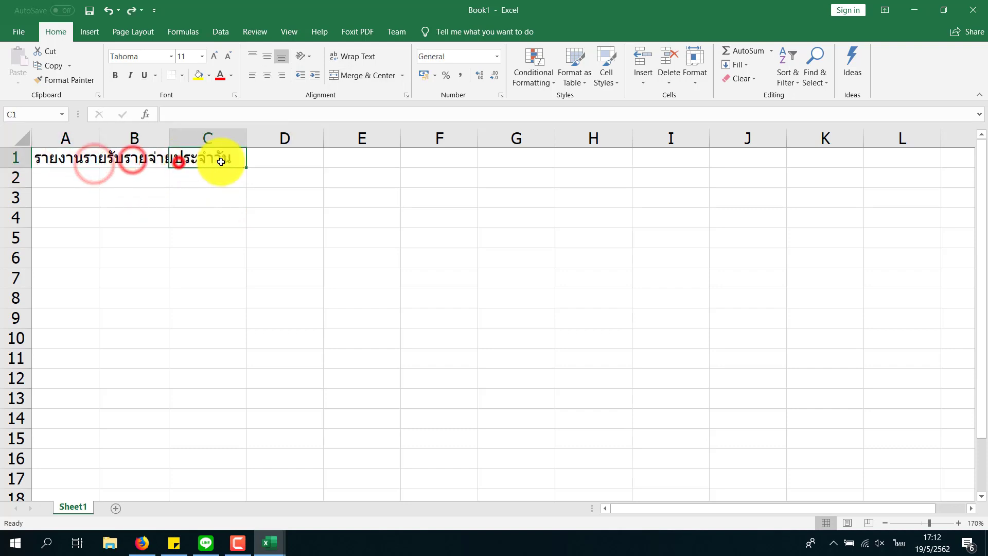
pyautogui.click(259, 159)
pyautogui.click(77, 160)
pyautogui.moveTo(96, 160); pyautogui.dragTo(288, 159)
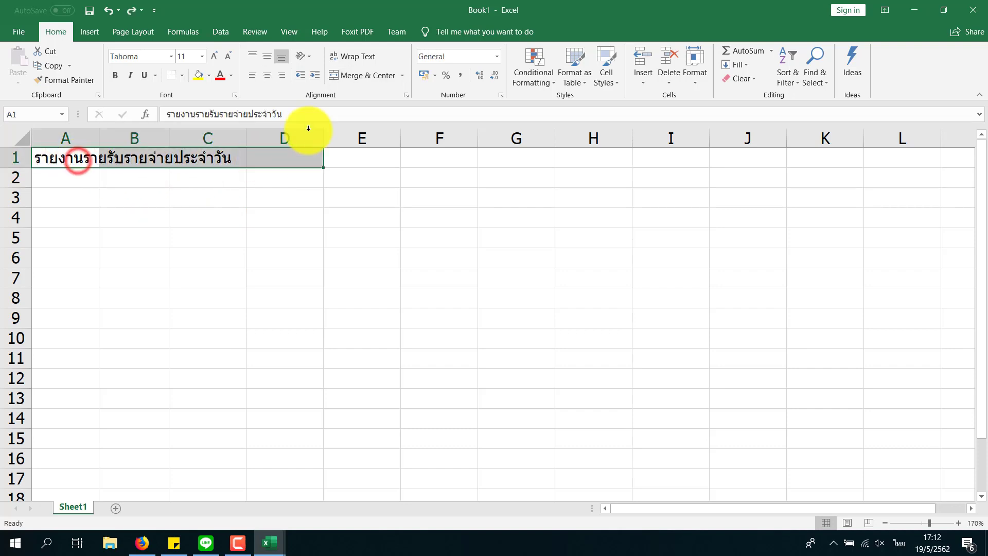
pyautogui.click(403, 76)
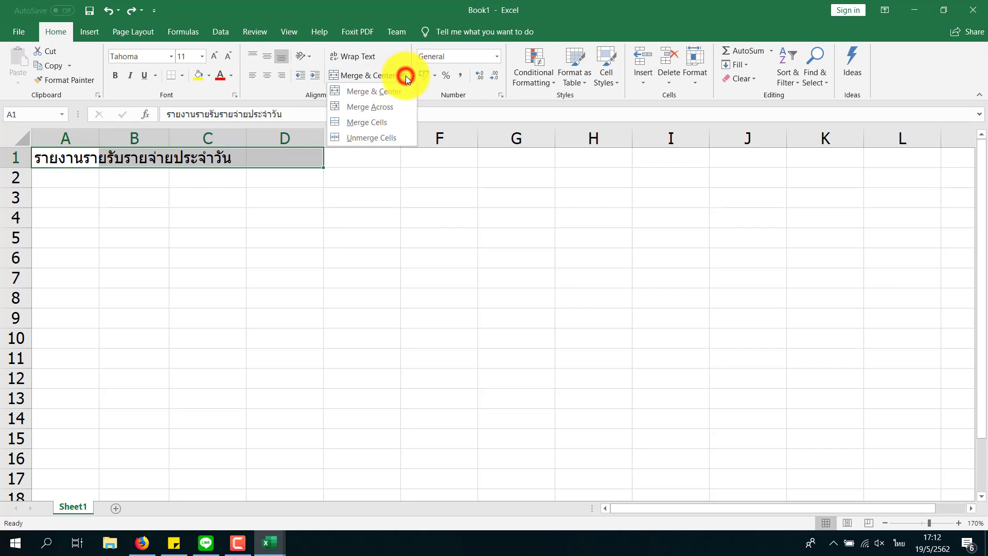
pyautogui.click(396, 108)
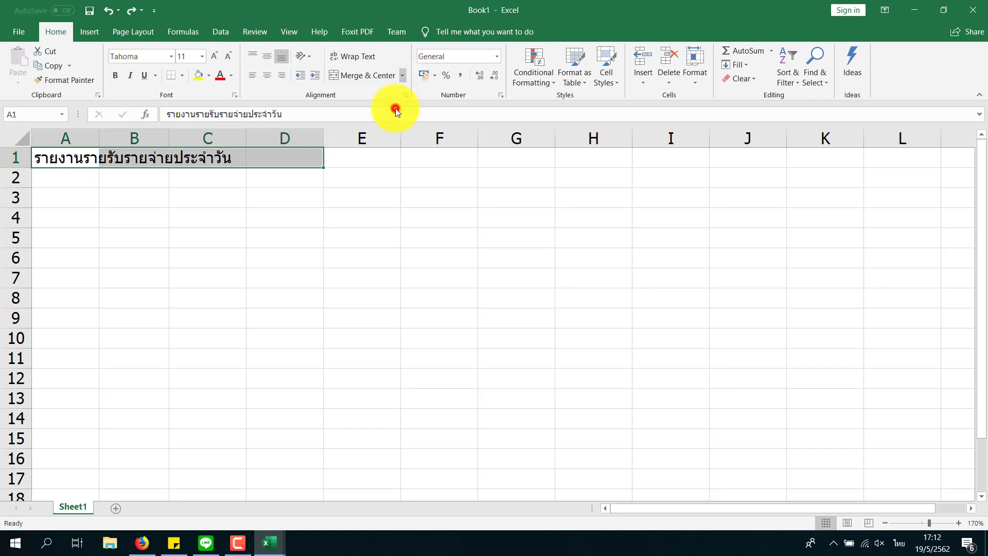
pyautogui.click(291, 211)
pyautogui.click(90, 160)
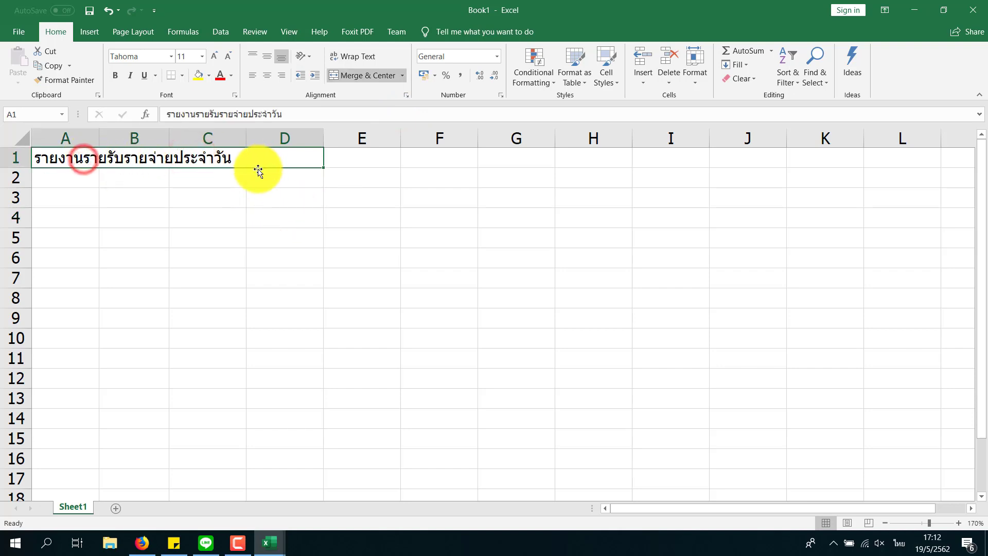
pyautogui.click(267, 75)
pyautogui.click(267, 207)
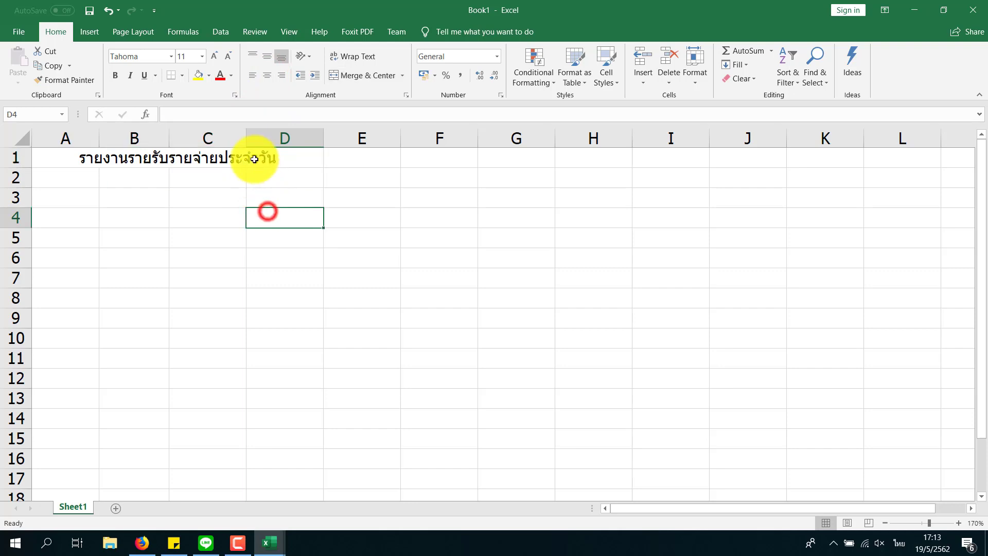
pyautogui.click(253, 154)
pyautogui.hotkey('ctrl', 'z')
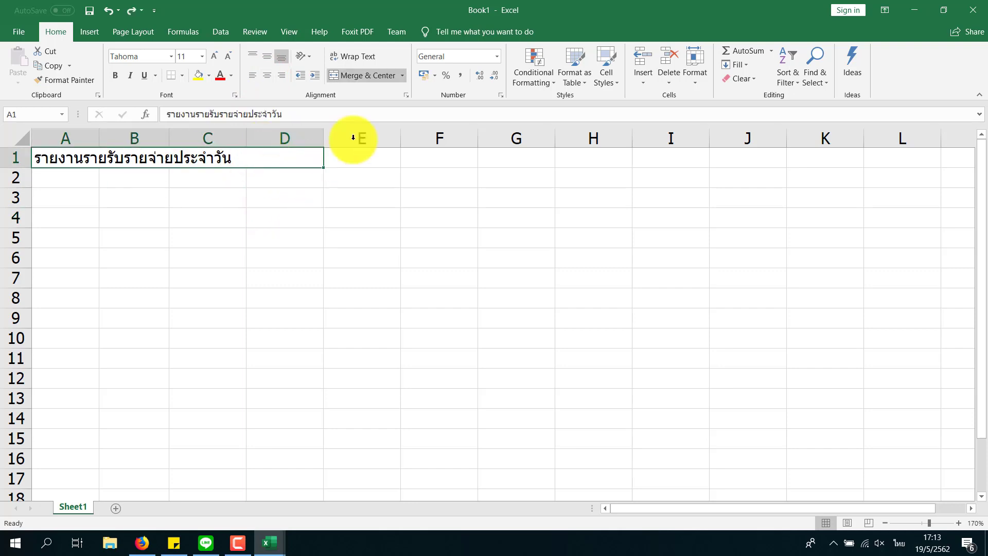
pyautogui.click(400, 73)
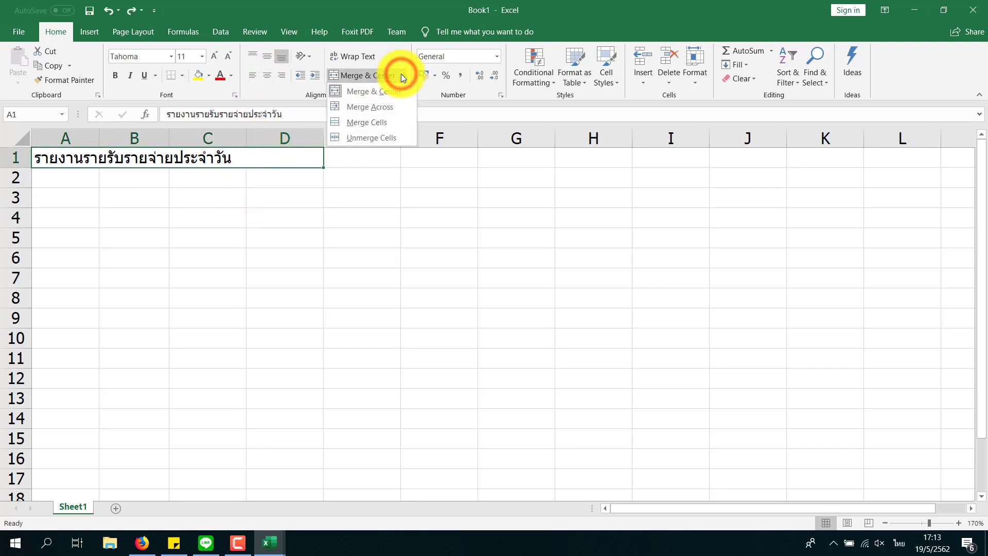
pyautogui.click(395, 76)
pyautogui.click(402, 73)
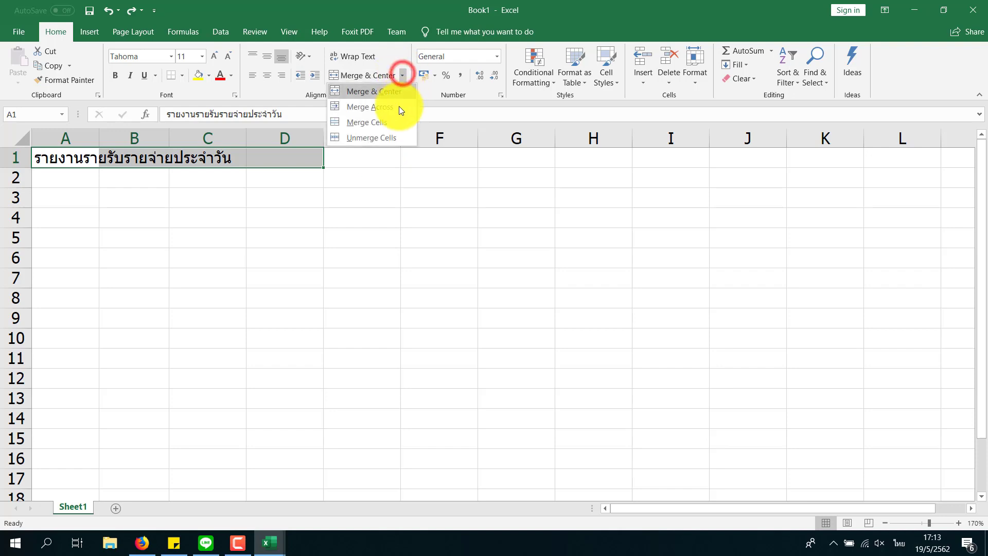
pyautogui.click(394, 123)
pyautogui.click(252, 222)
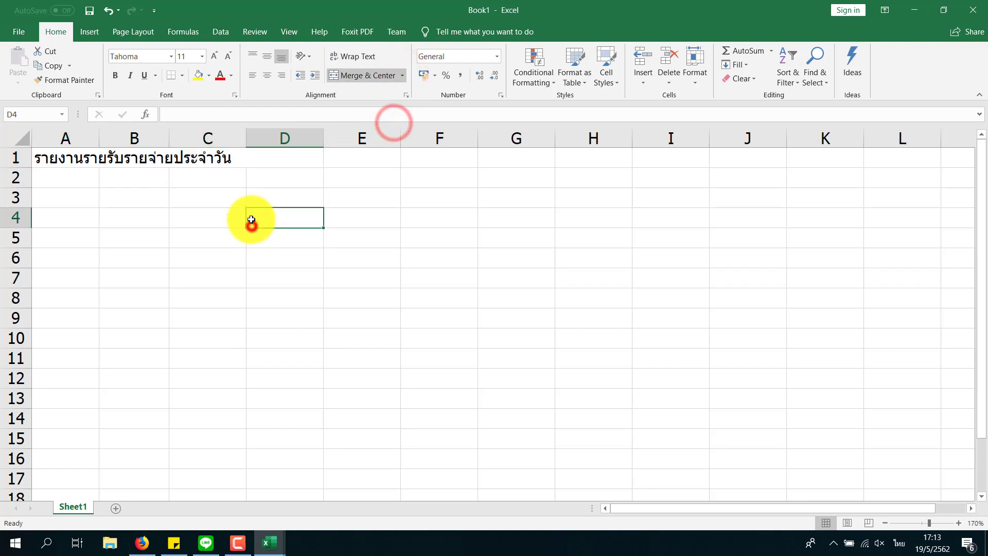
pyautogui.click(249, 166)
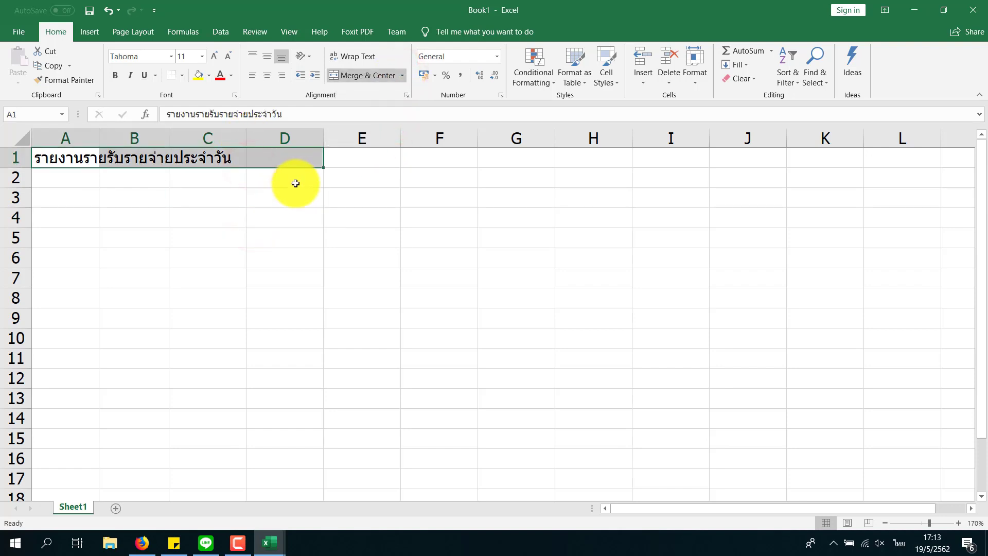
pyautogui.click(239, 200)
pyautogui.moveTo(65, 157)
pyautogui.mouseDown()
pyautogui.moveTo(291, 164)
pyautogui.moveTo(289, 335)
pyautogui.mouseUp()
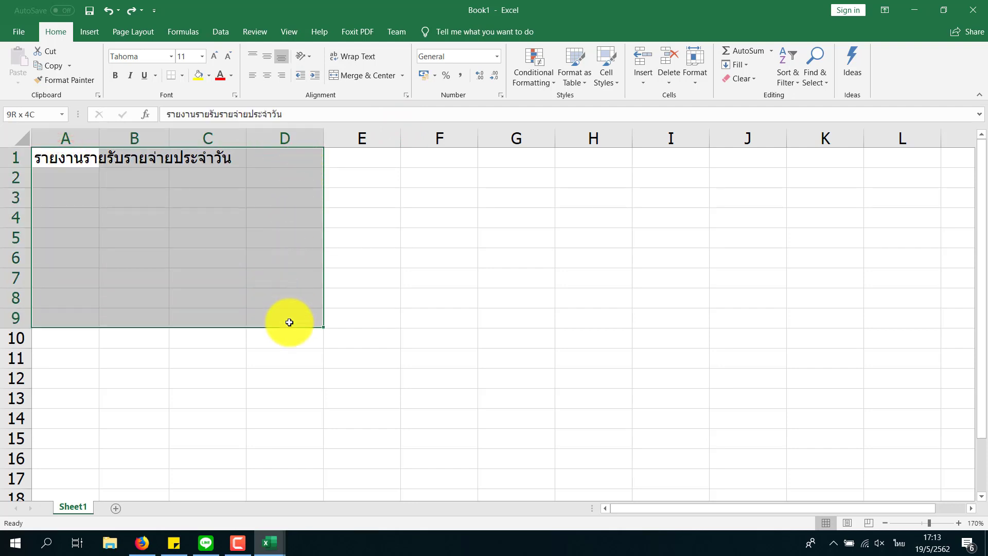
# - Select the block A1:D10 and try Merge Across on its rows
pyautogui.click(74, 158)
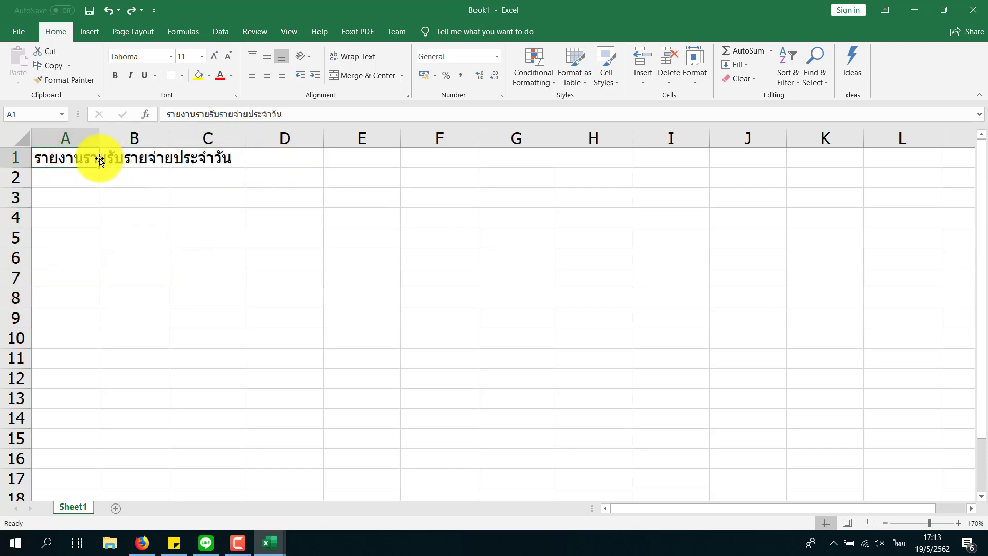
pyautogui.click(22, 157)
pyautogui.click(23, 177)
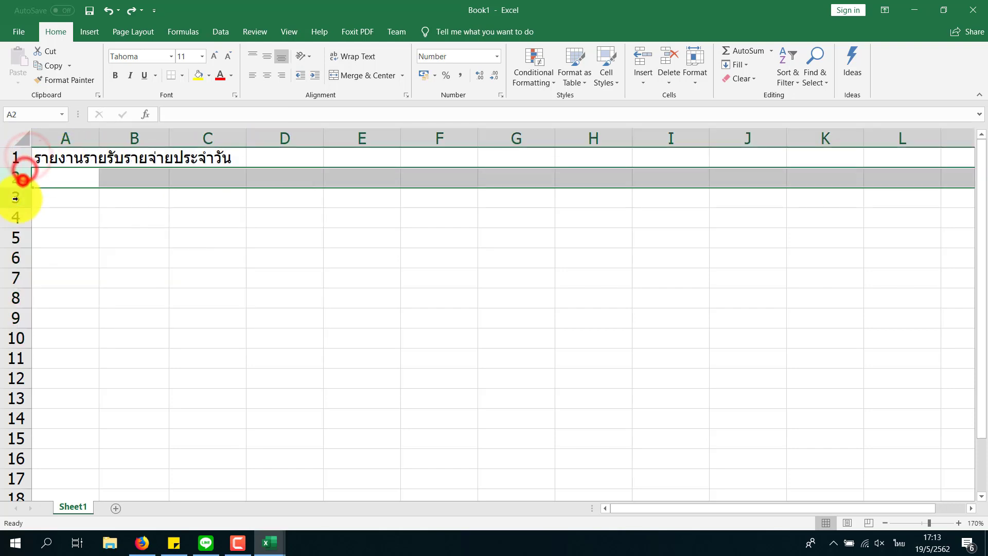
pyautogui.click(16, 197)
pyautogui.click(9, 237)
pyautogui.moveTo(67, 157)
pyautogui.mouseDown()
pyautogui.moveTo(284, 238)
pyautogui.moveTo(284, 340)
pyautogui.mouseUp()
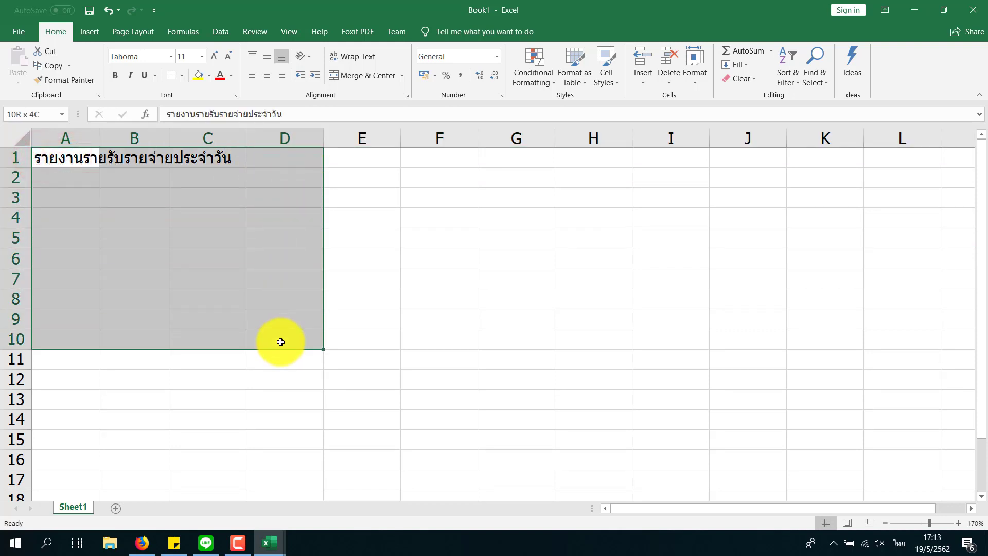
pyautogui.click(403, 77)
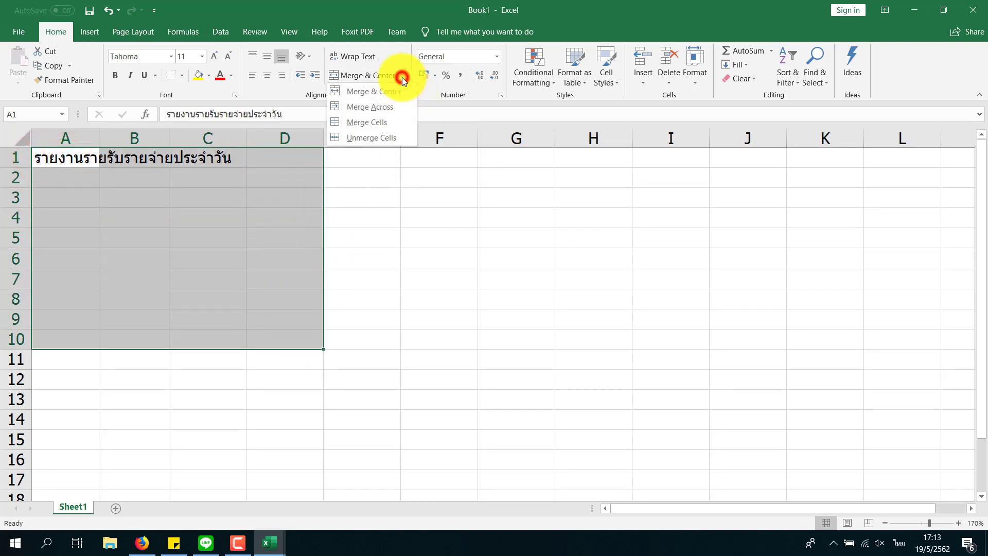
pyautogui.click(390, 107)
# - Step through the merged rows, then reverse the Merge Across
pyautogui.click(260, 247)
pyautogui.click(169, 160)
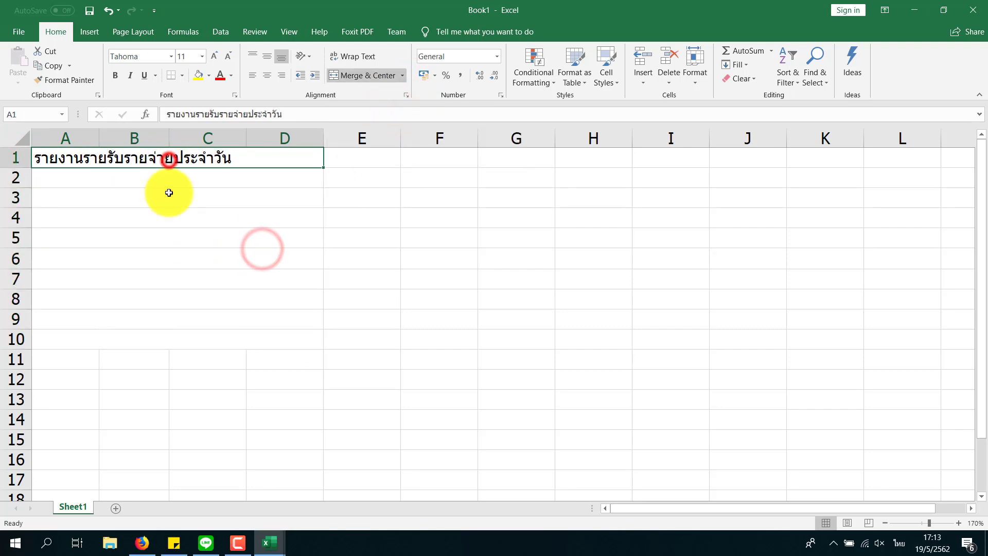
pyautogui.click(169, 192)
pyautogui.click(168, 216)
pyautogui.click(161, 265)
pyautogui.click(146, 332)
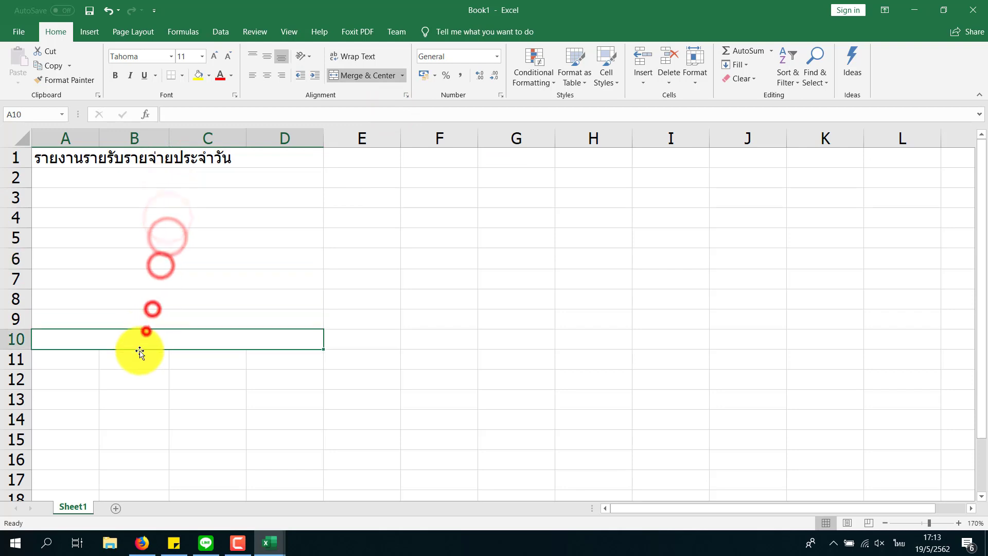
pyautogui.click(146, 323)
pyautogui.click(153, 301)
pyautogui.hotkey('ctrl', 'a')
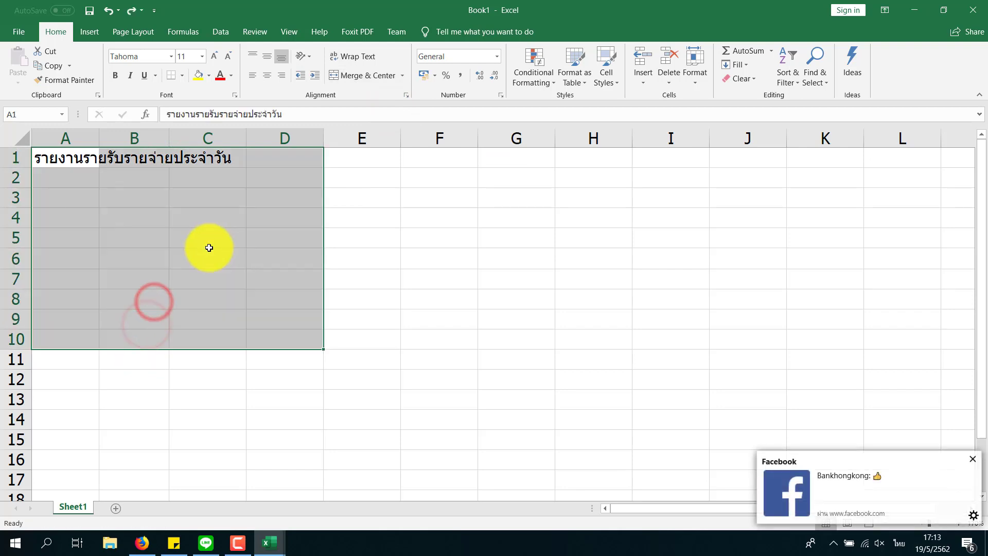
# - Try Merge & Center on A1:D10, undo it, and reselect the title cell A1
pyautogui.click(209, 248)
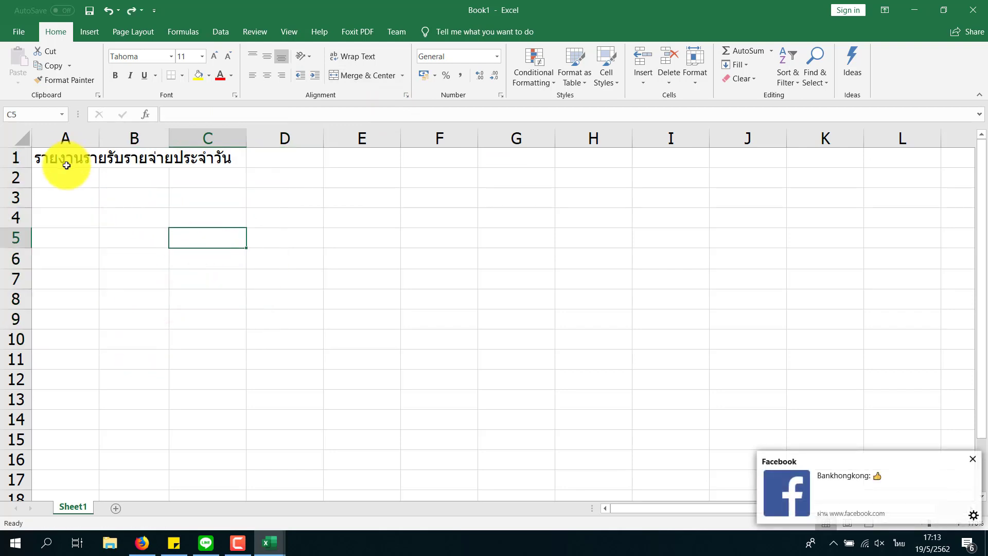
pyautogui.moveTo(66, 165)
pyautogui.mouseDown()
pyautogui.moveTo(237, 215)
pyautogui.moveTo(280, 342)
pyautogui.mouseUp()
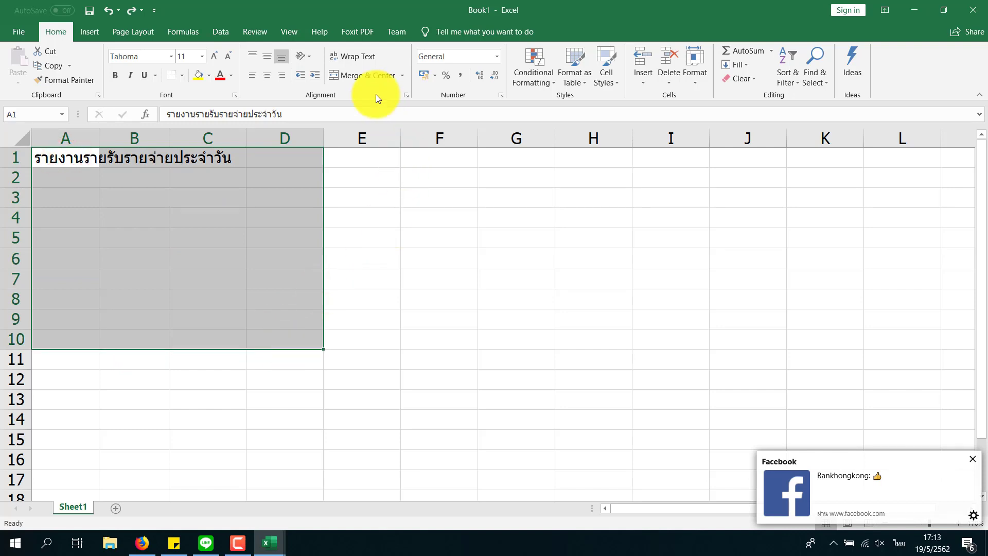
pyautogui.click(405, 77)
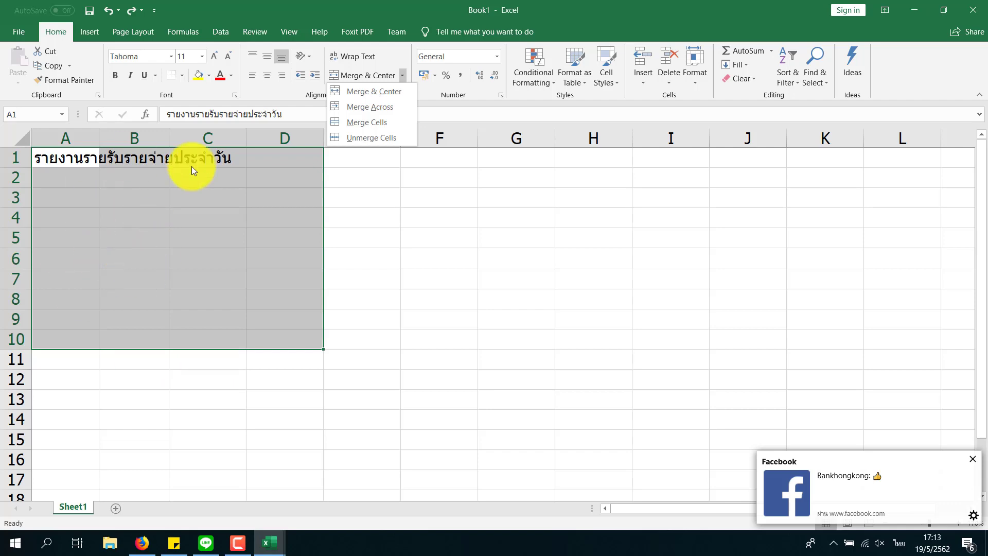
pyautogui.click(373, 88)
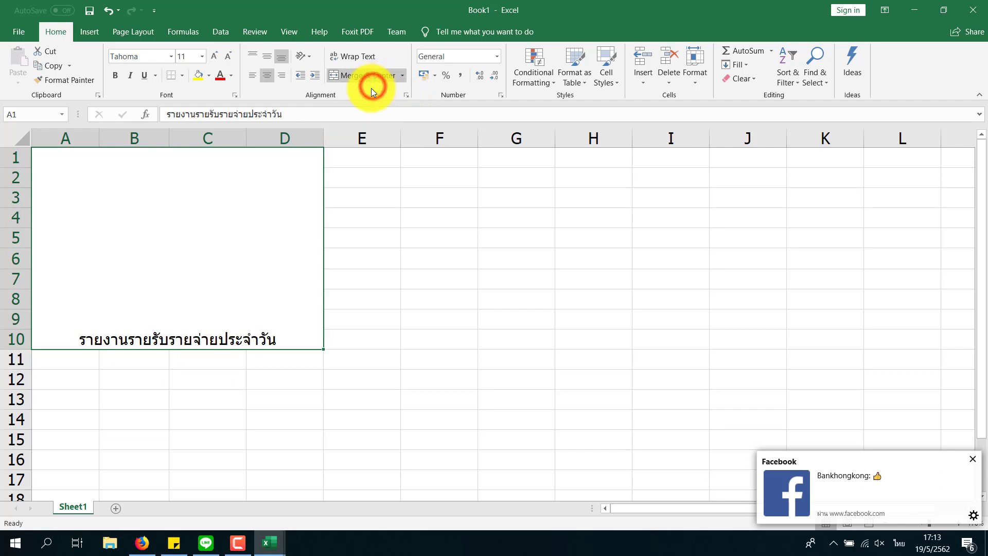
pyautogui.click(238, 265)
pyautogui.click(329, 352)
pyautogui.click(273, 271)
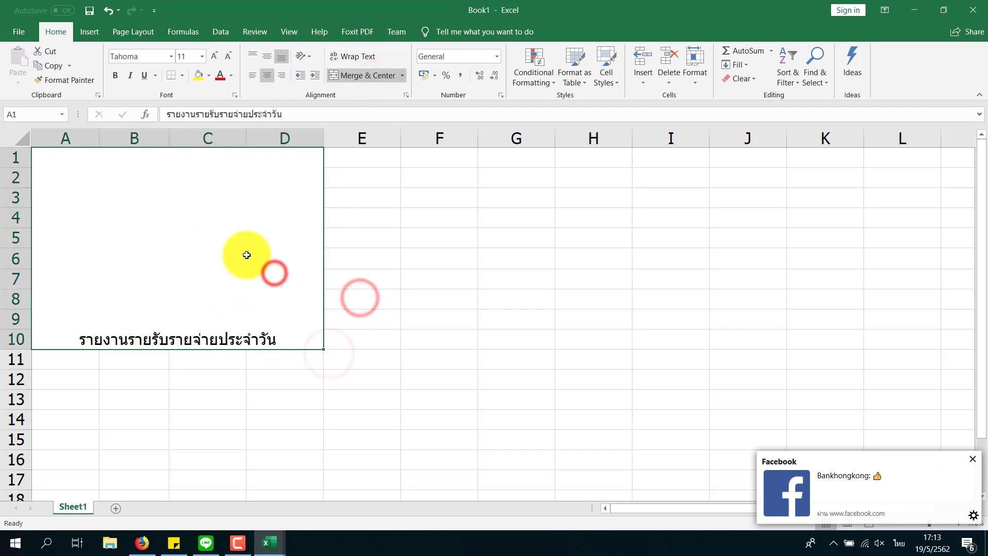
pyautogui.hotkey('ctrl', 'z')
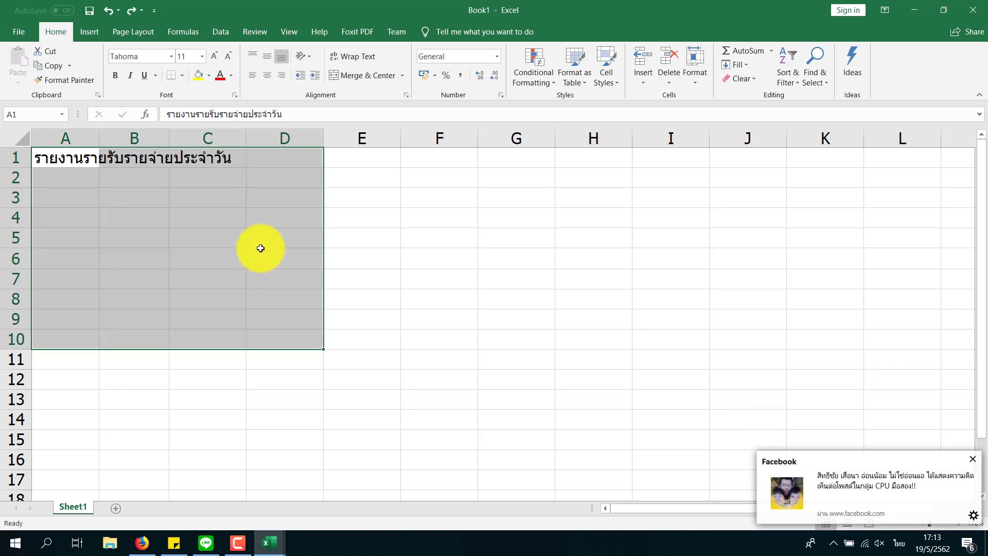
pyautogui.click(261, 248)
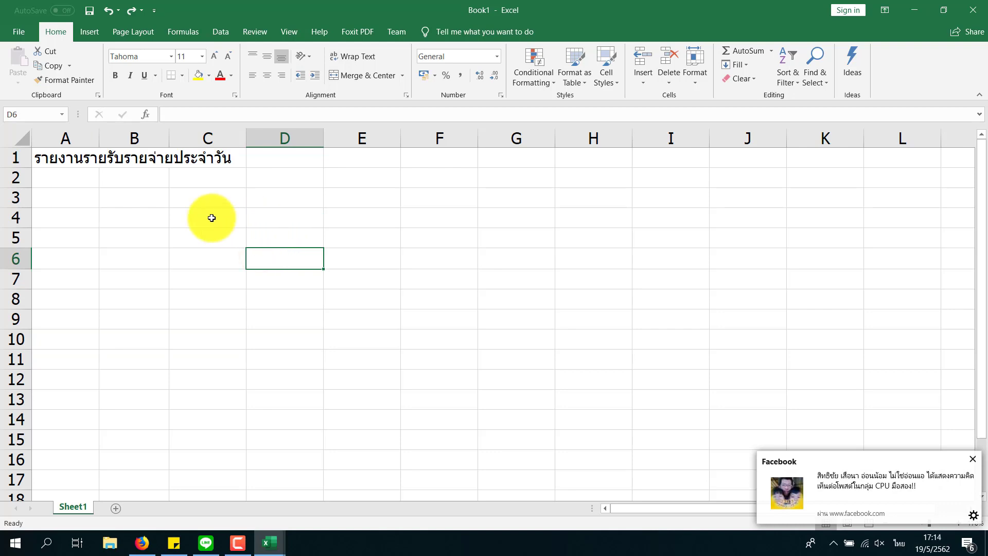
pyautogui.click(126, 175)
pyautogui.click(81, 164)
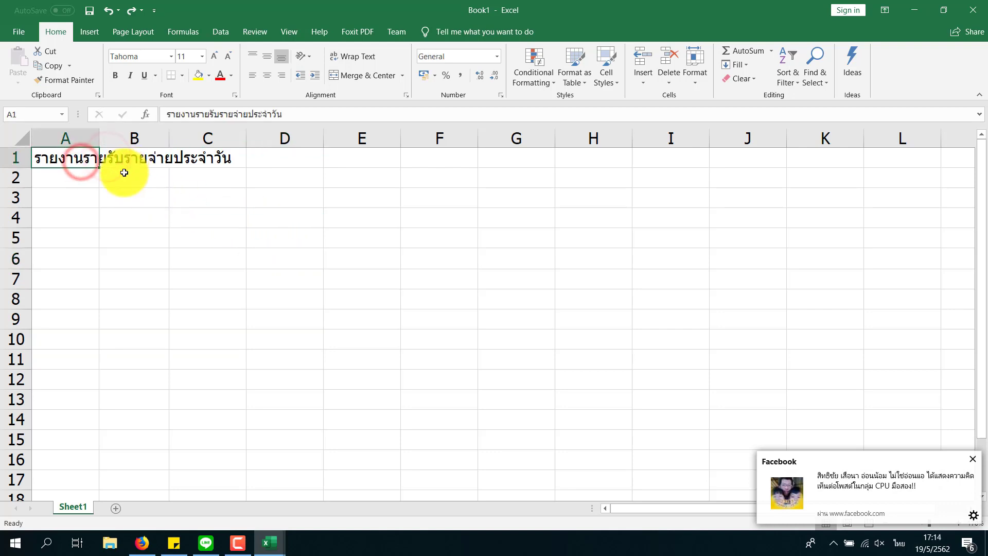
pyautogui.click(160, 164)
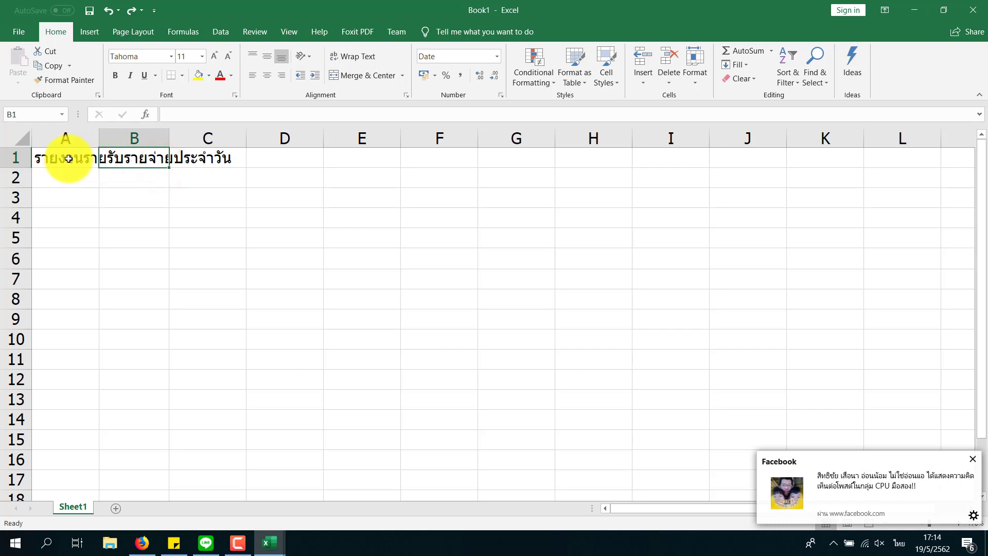
pyautogui.click(128, 34)
pyautogui.click(101, 35)
pyautogui.click(158, 32)
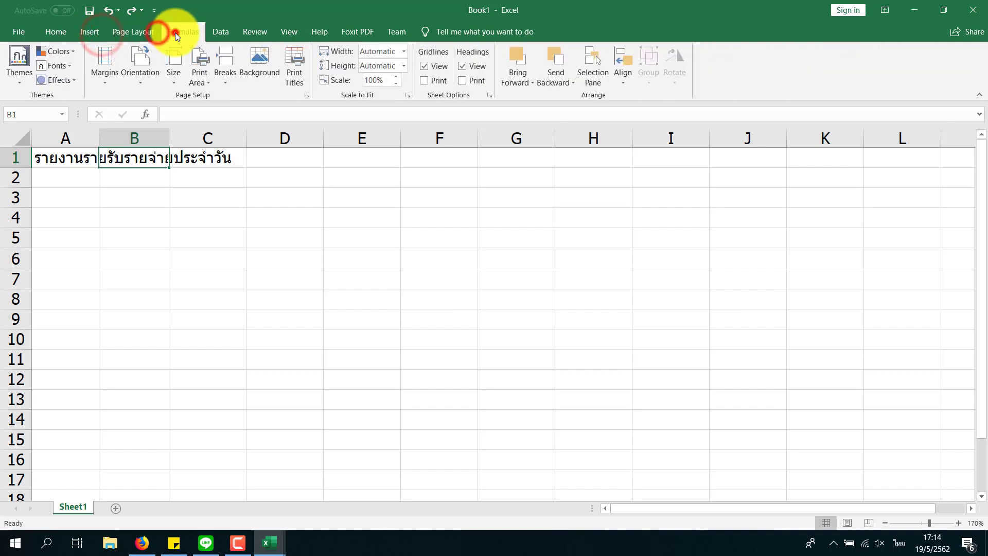
pyautogui.click(175, 33)
pyautogui.doubleClick(205, 27)
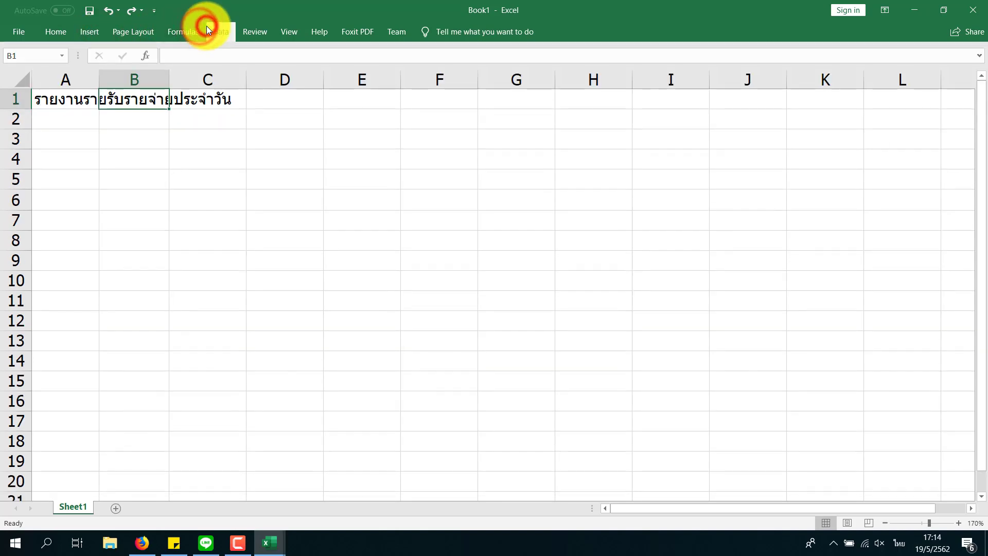
pyautogui.click(206, 26)
pyautogui.click(214, 29)
pyautogui.doubleClick(215, 29)
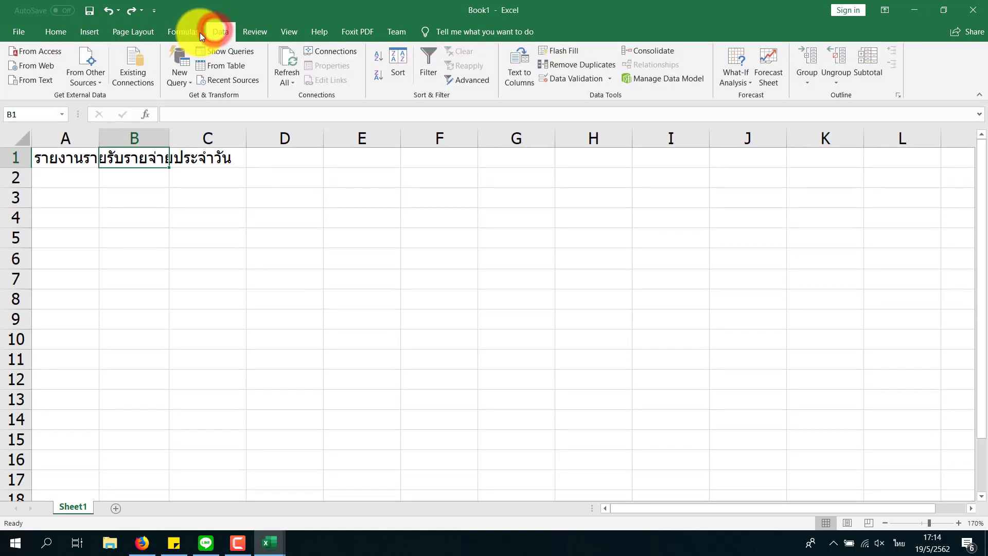
pyautogui.click(200, 32)
pyautogui.click(157, 34)
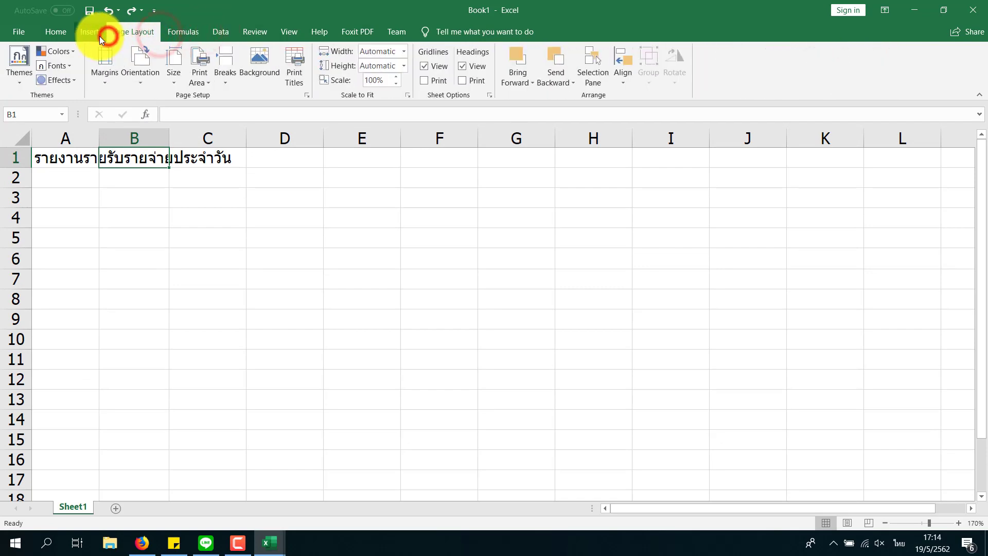
pyautogui.click(100, 36)
pyautogui.click(67, 35)
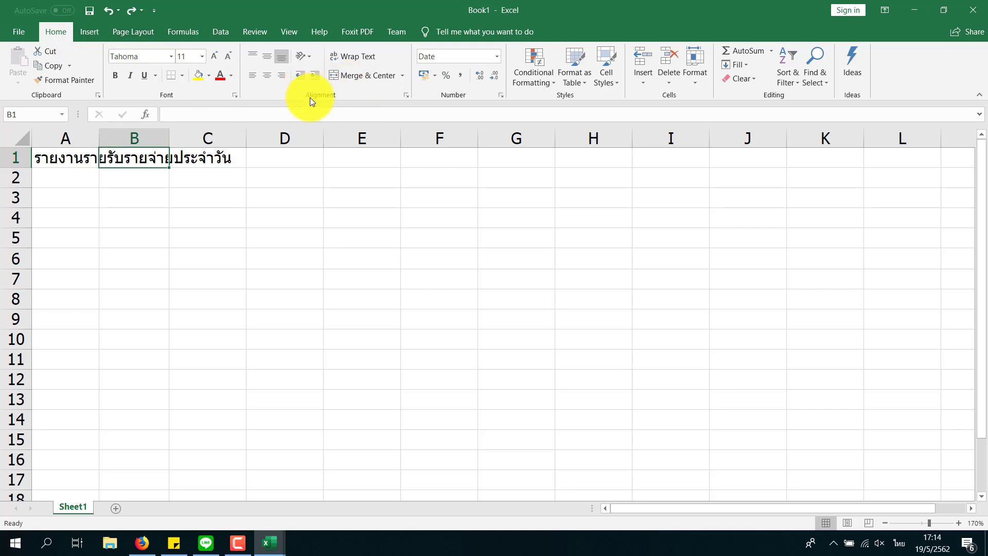
pyautogui.doubleClick(52, 30)
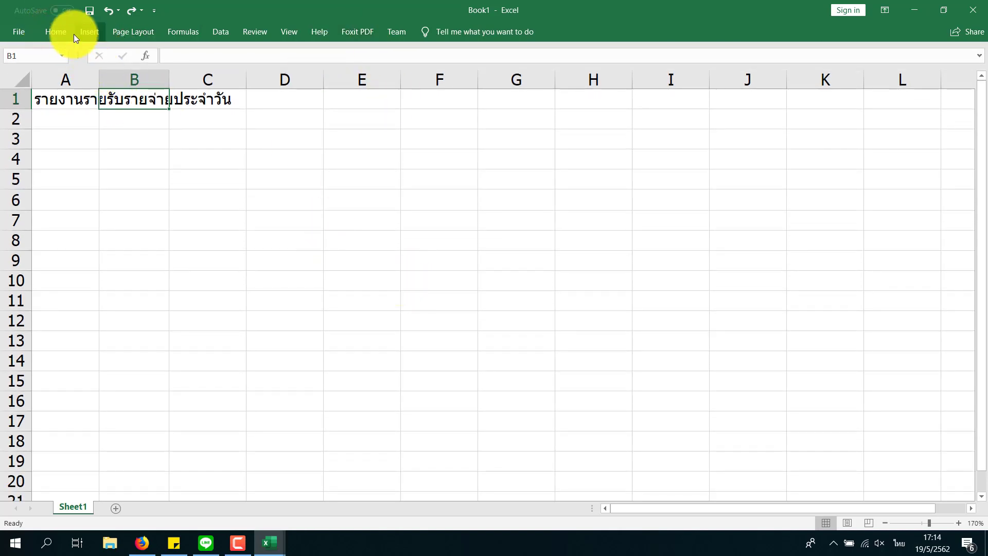
pyautogui.click(58, 33)
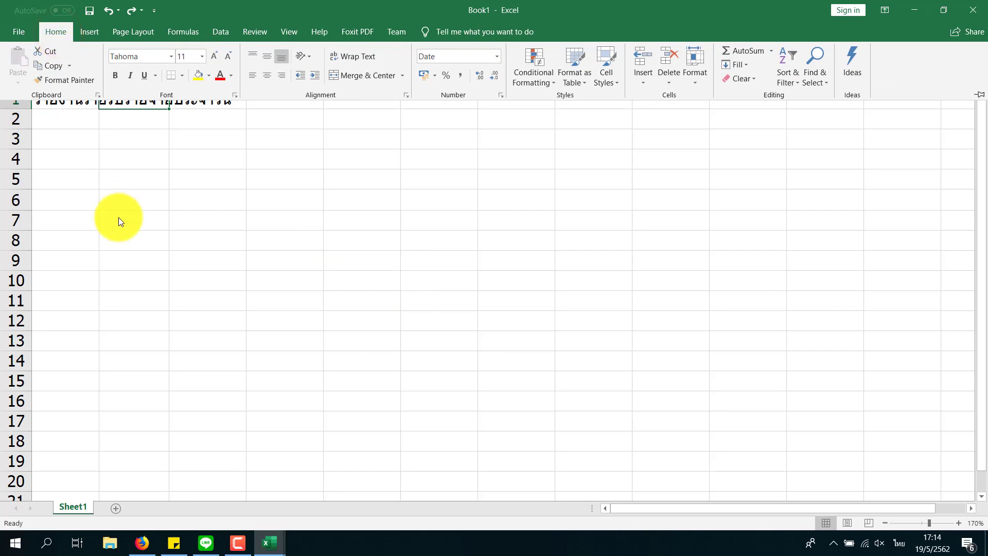
pyautogui.click(98, 36)
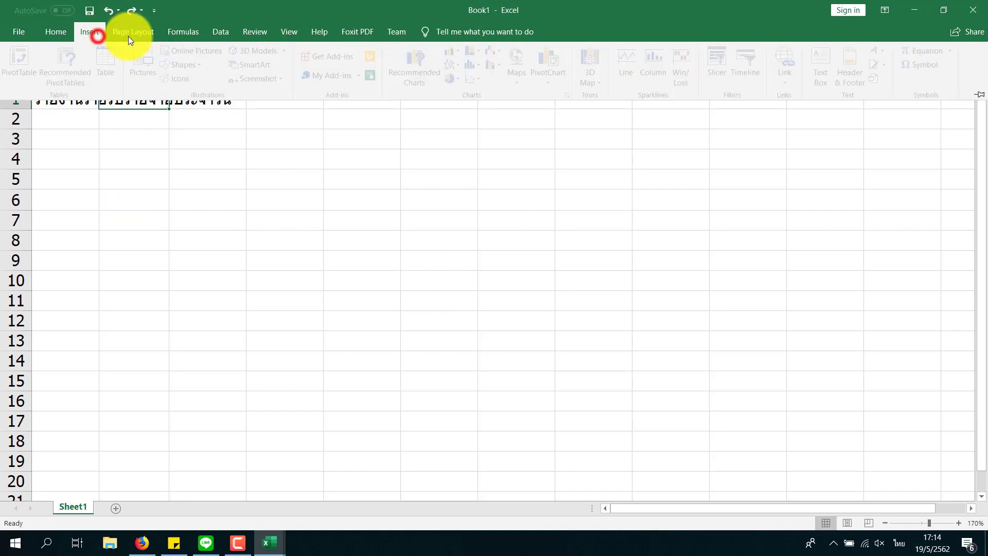
pyautogui.click(128, 36)
pyautogui.click(271, 203)
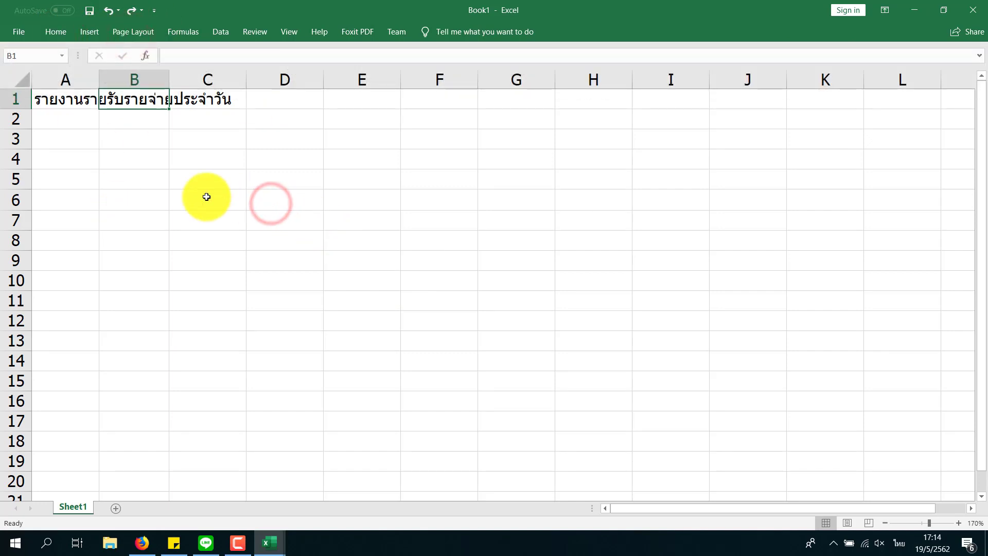
pyautogui.click(186, 153)
pyautogui.click(134, 194)
pyautogui.click(291, 278)
pyautogui.click(340, 295)
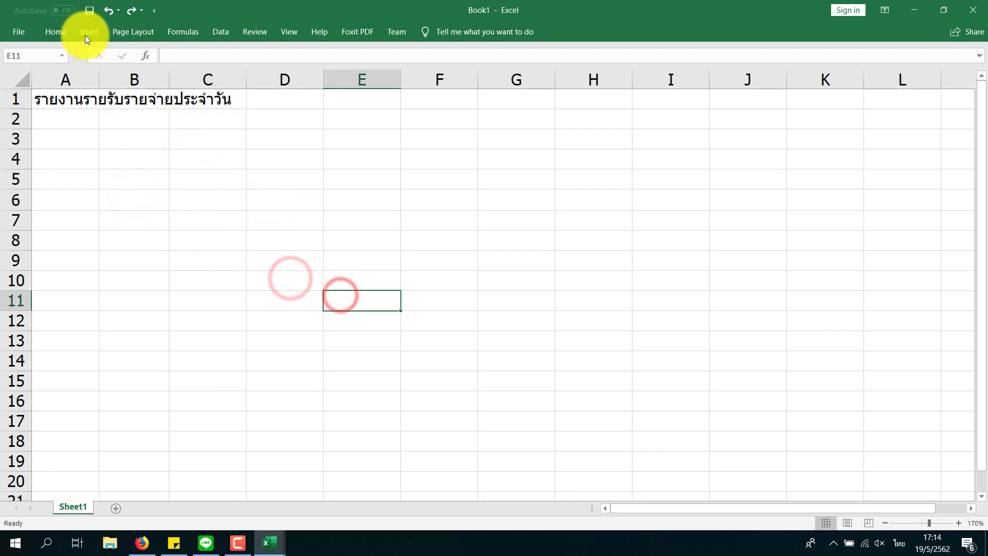
pyautogui.doubleClick(56, 32)
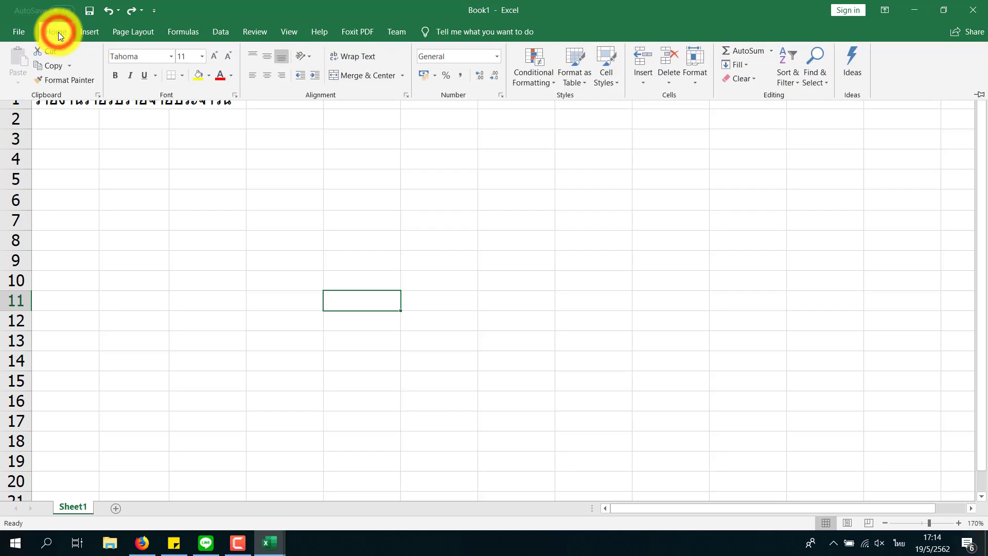
pyautogui.click(128, 201)
pyautogui.scroll(-3, 137, 207)
pyautogui.scroll(2, 138, 207)
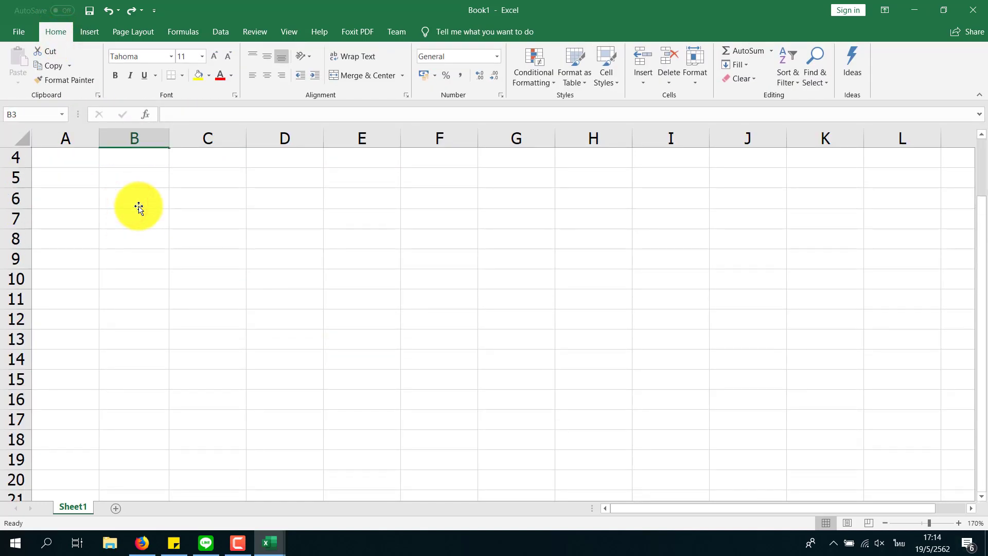
pyautogui.scroll(1, 138, 207)
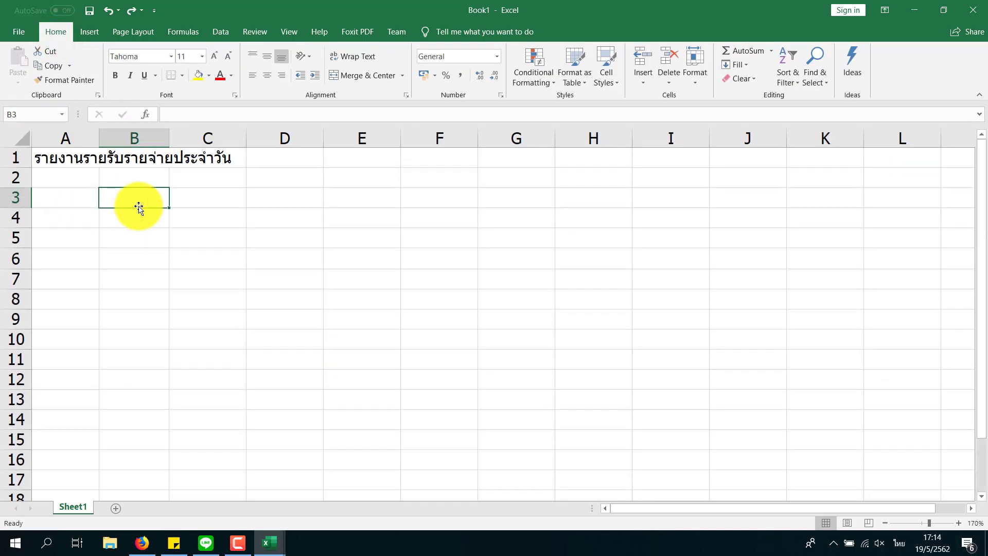
pyautogui.doubleClick(62, 32)
pyautogui.click(304, 166)
pyautogui.click(210, 208)
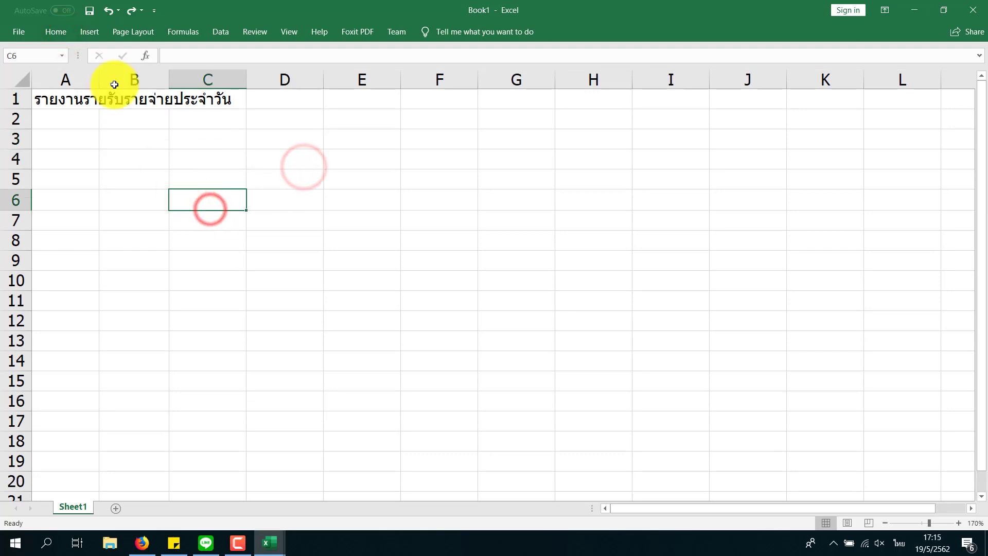
pyautogui.click(49, 30)
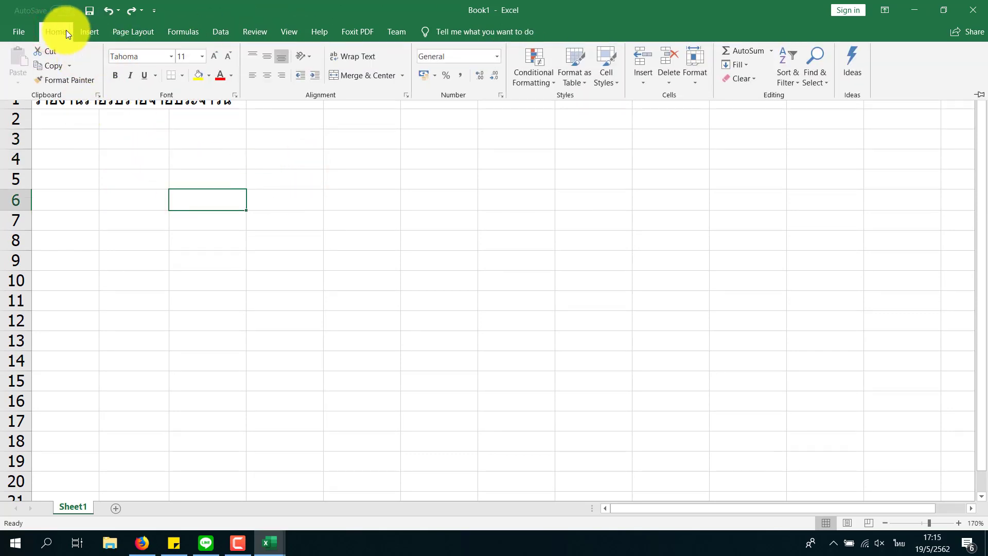
pyautogui.click(153, 199)
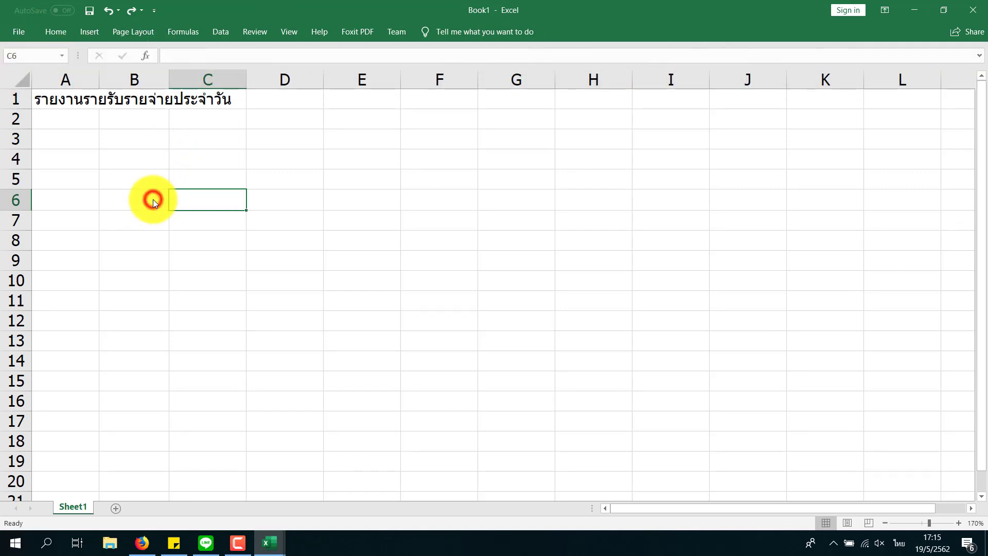
pyautogui.click(131, 154)
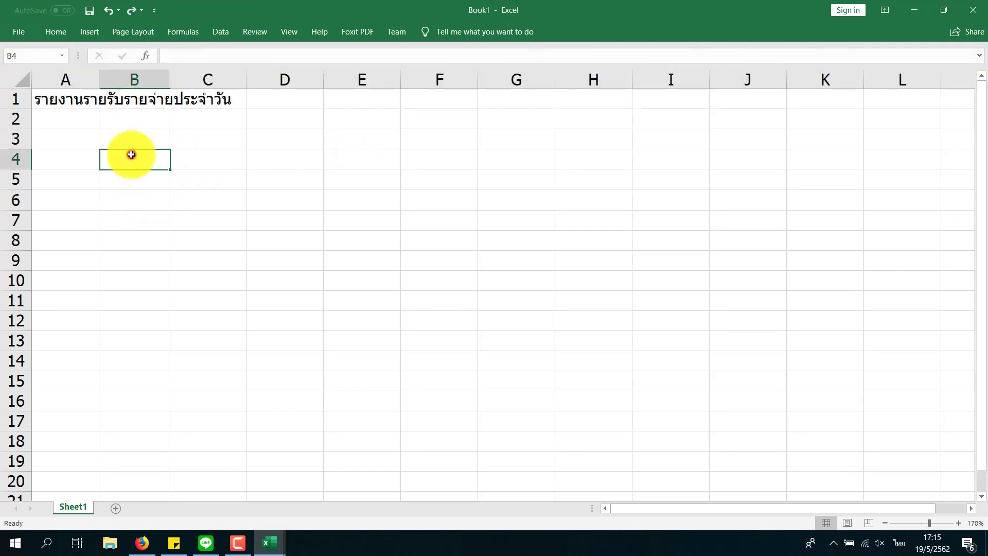
pyautogui.click(54, 33)
pyautogui.click(54, 33)
pyautogui.click(239, 202)
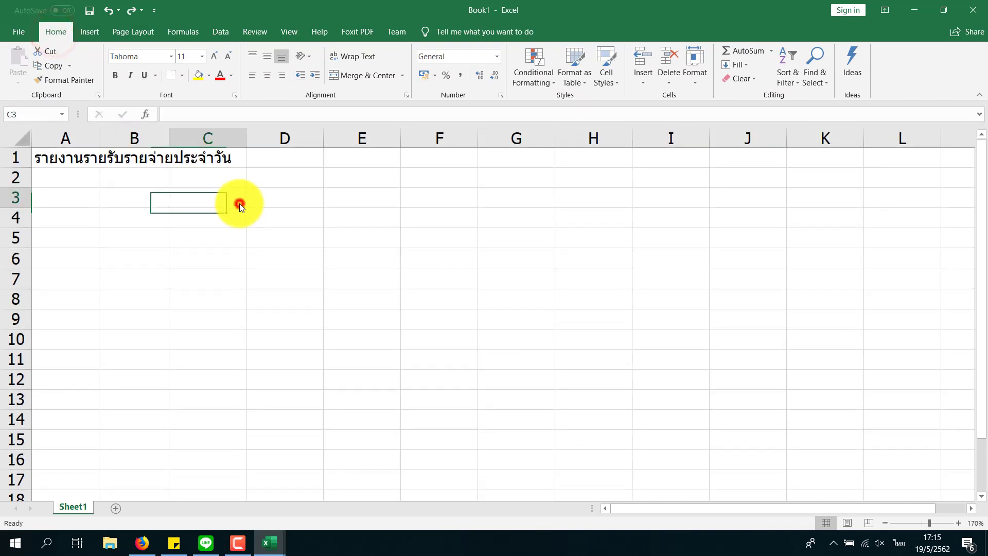
pyautogui.scroll(-2, 243, 236)
pyautogui.scroll(2, 243, 236)
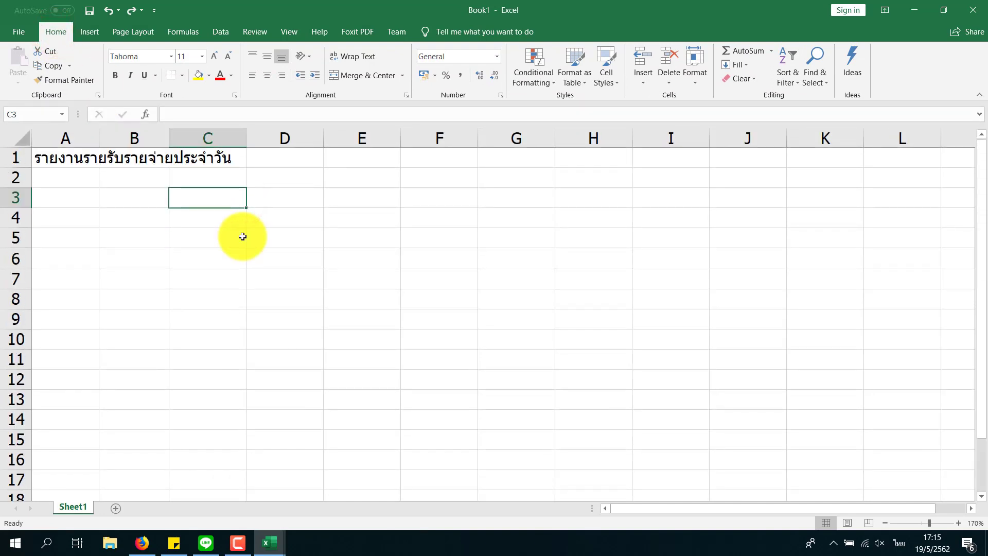
pyautogui.click(260, 221)
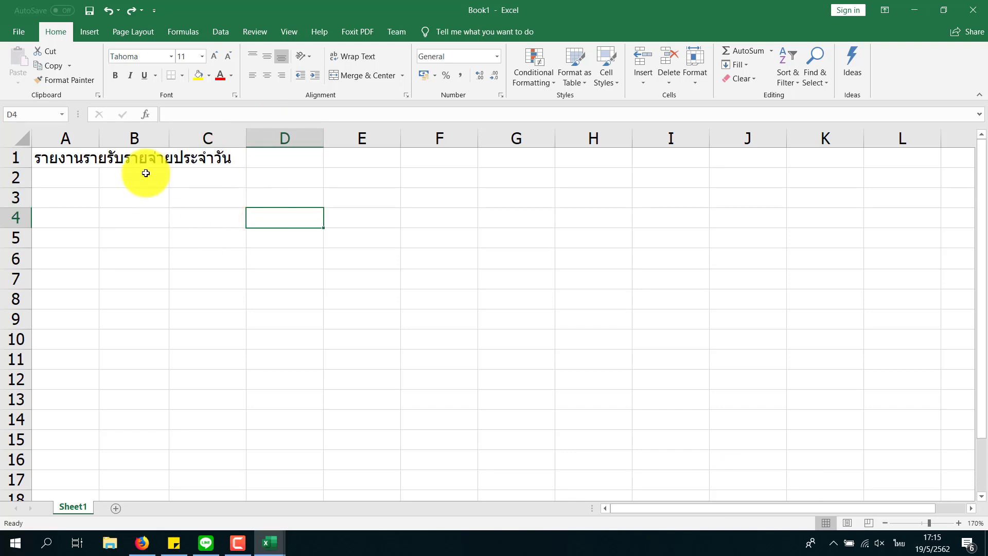
pyautogui.click(71, 157)
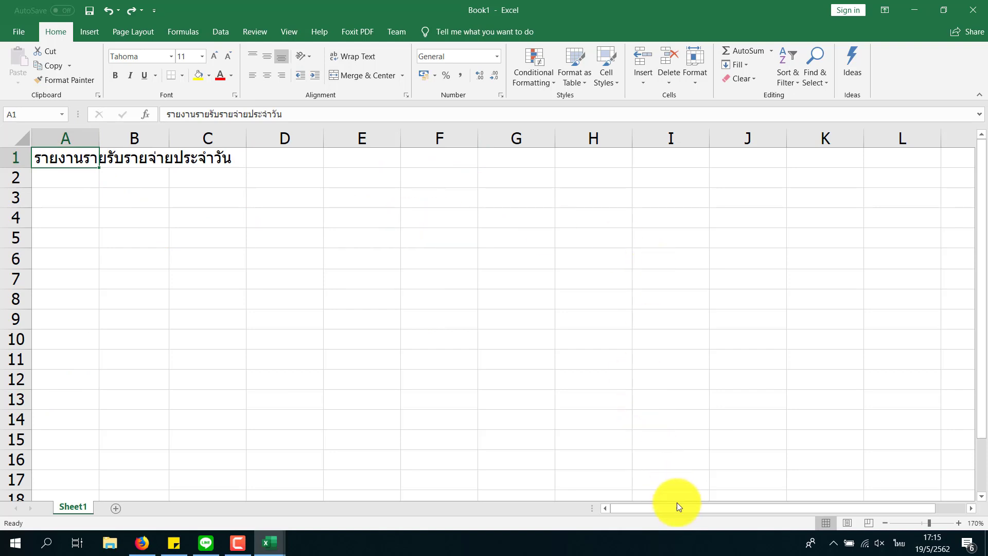
# - Scroll across the sheet and back, then show Page Layout options with title cell A1 selected
pyautogui.moveTo(678, 508); pyautogui.dragTo(806, 510)
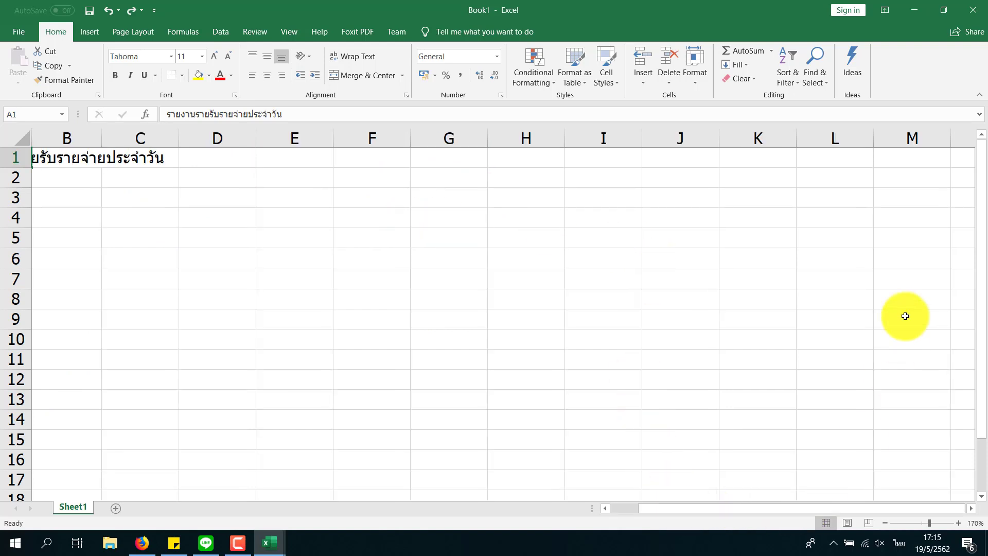
pyautogui.click(929, 273)
pyautogui.moveTo(920, 262)
pyautogui.mouseDown()
pyautogui.moveTo(966, 258)
pyautogui.moveTo(955, 259)
pyautogui.mouseUp()
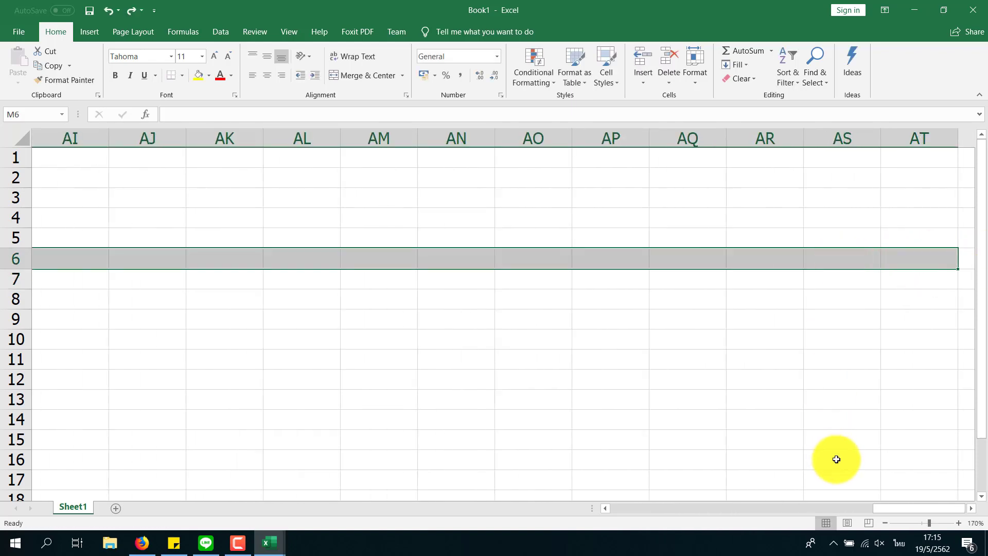
pyautogui.moveTo(910, 509); pyautogui.dragTo(630, 510)
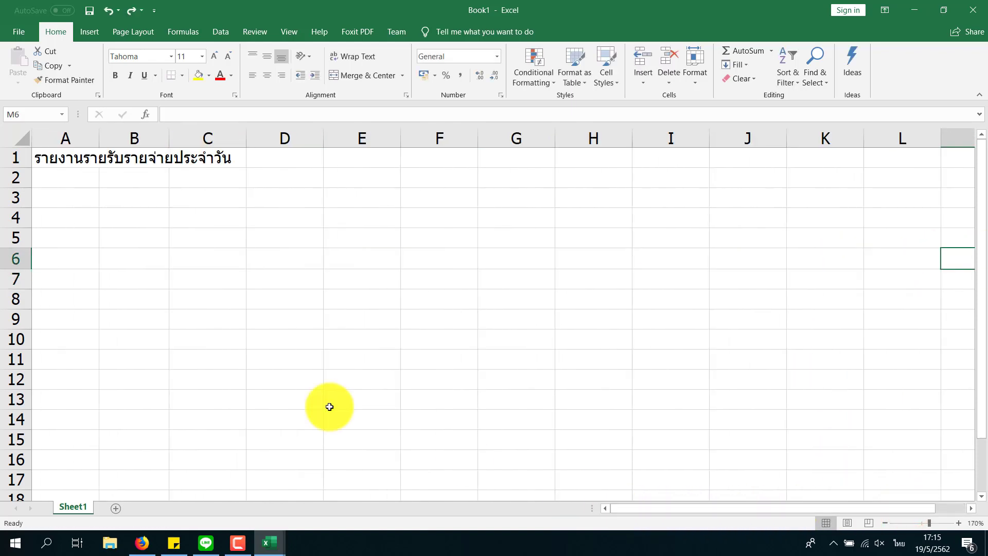
pyautogui.click(65, 163)
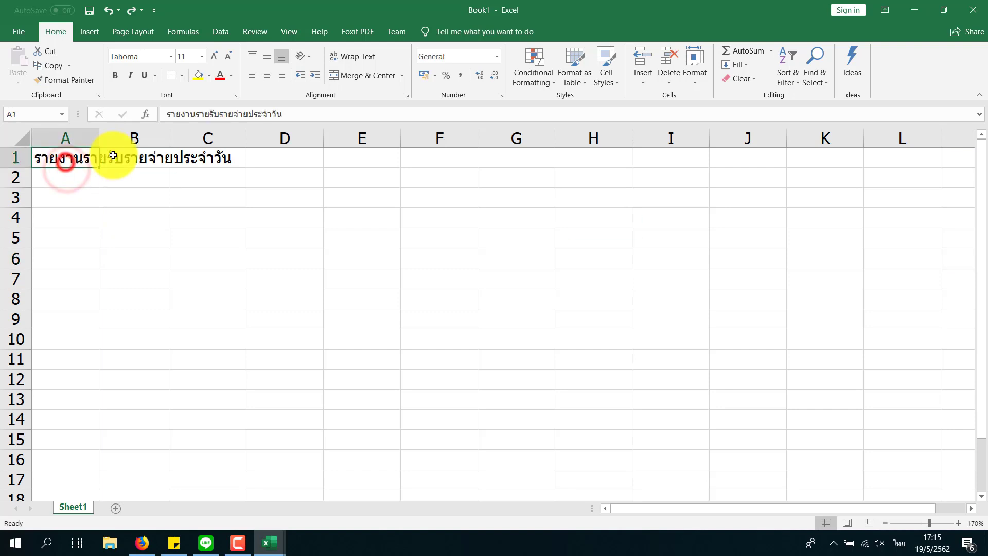
pyautogui.click(129, 32)
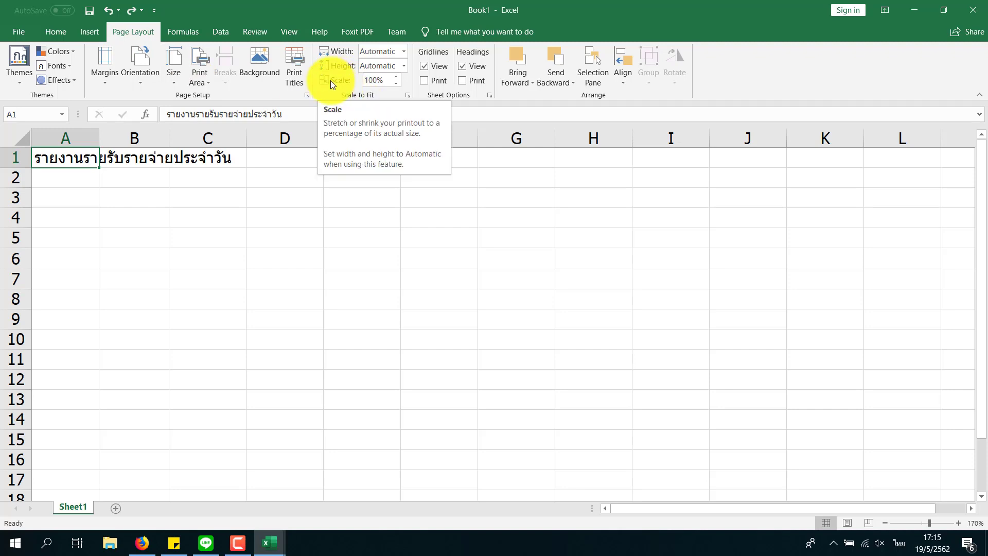
pyautogui.click(396, 84)
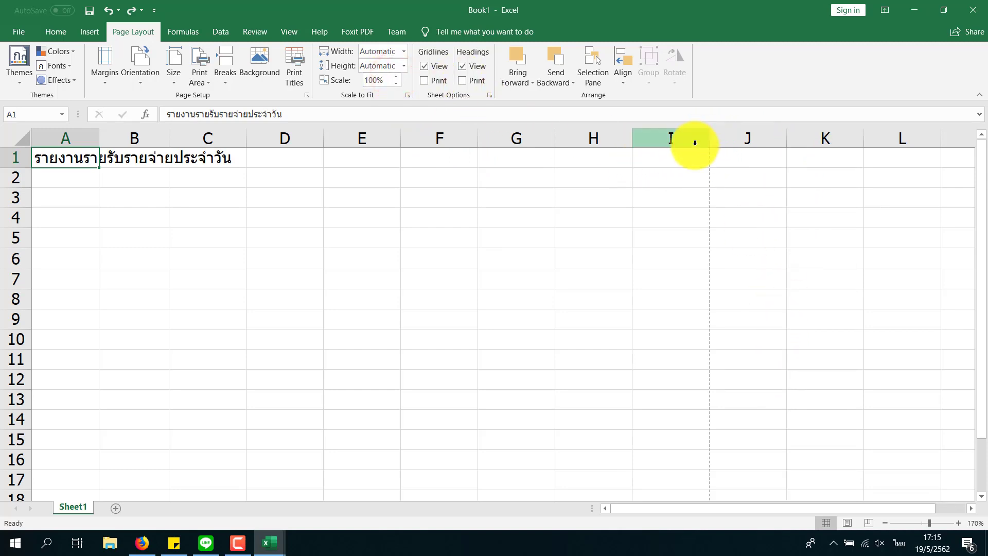
pyautogui.moveTo(72, 159); pyautogui.dragTo(688, 446)
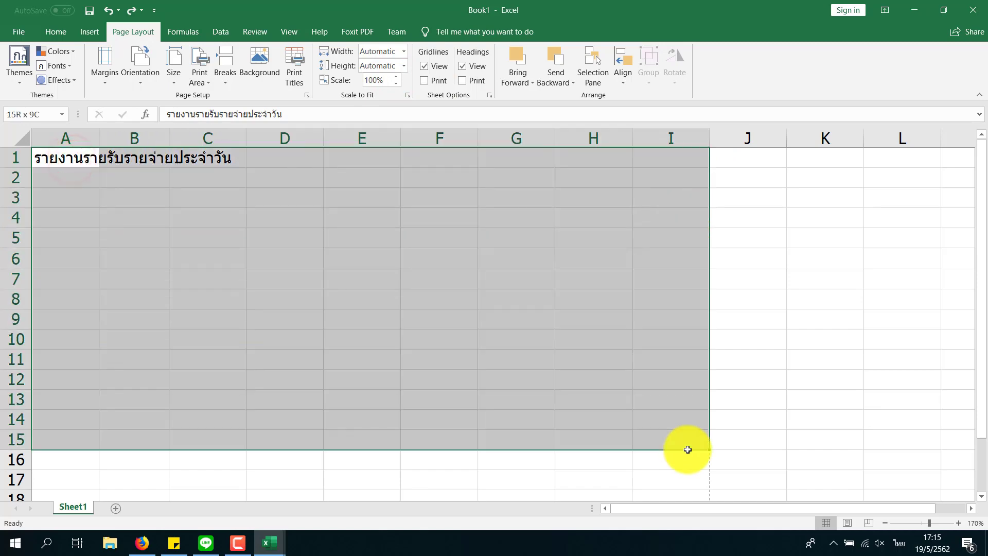
pyautogui.click(882, 524)
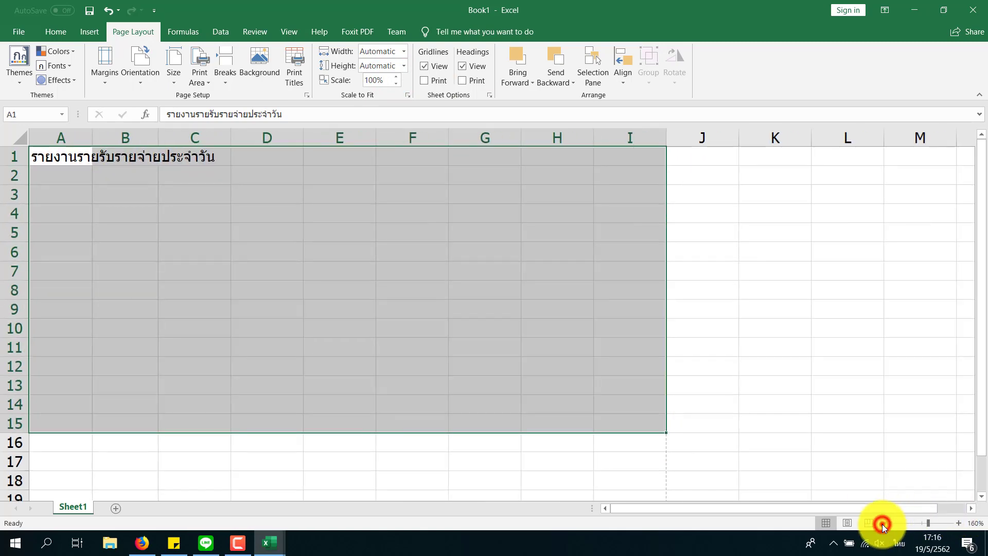
pyautogui.click(883, 524)
pyautogui.click(882, 524)
pyautogui.click(882, 524)
pyautogui.click(882, 524)
pyautogui.click(883, 524)
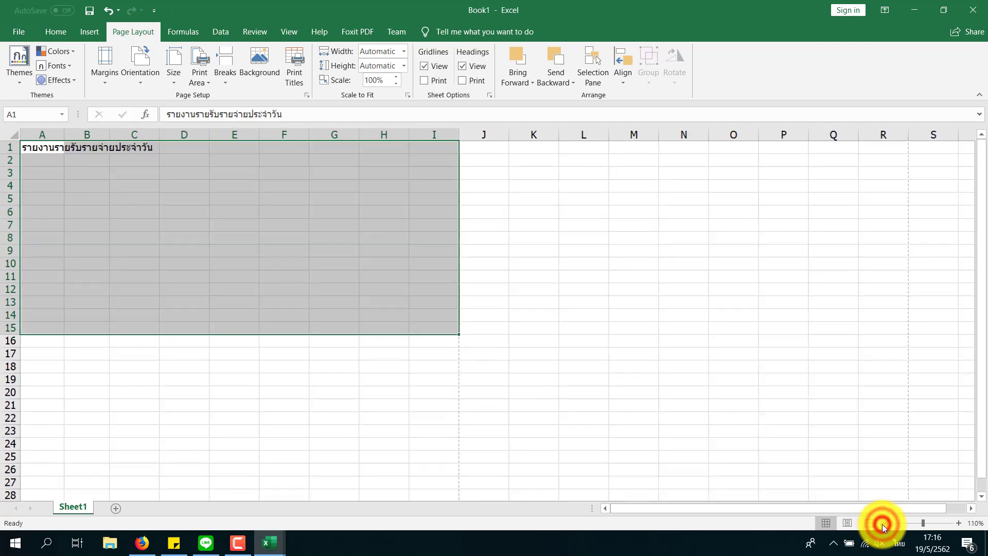
pyautogui.click(882, 523)
pyautogui.click(229, 303)
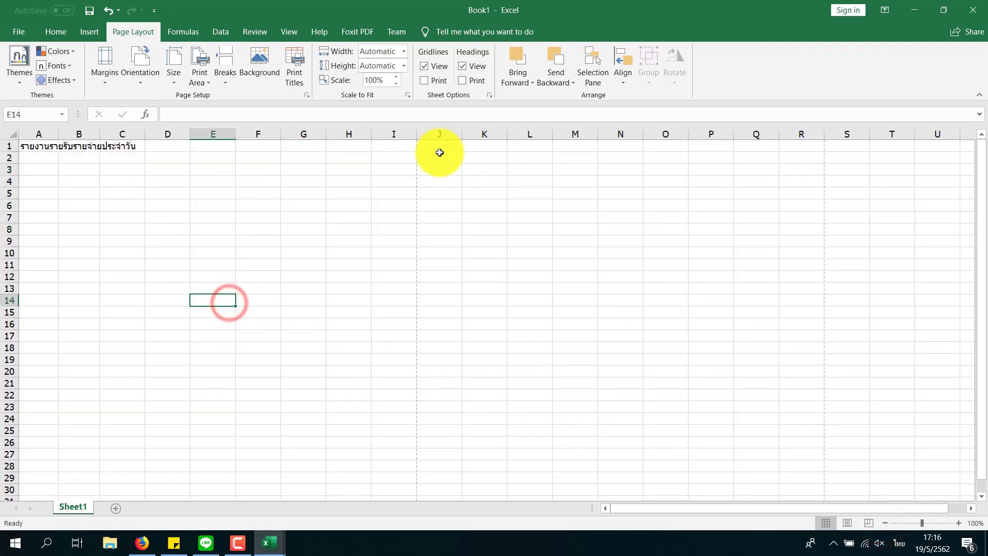
pyautogui.click(389, 148)
pyautogui.scroll(-3, 393, 260)
pyautogui.scroll(-2, 394, 261)
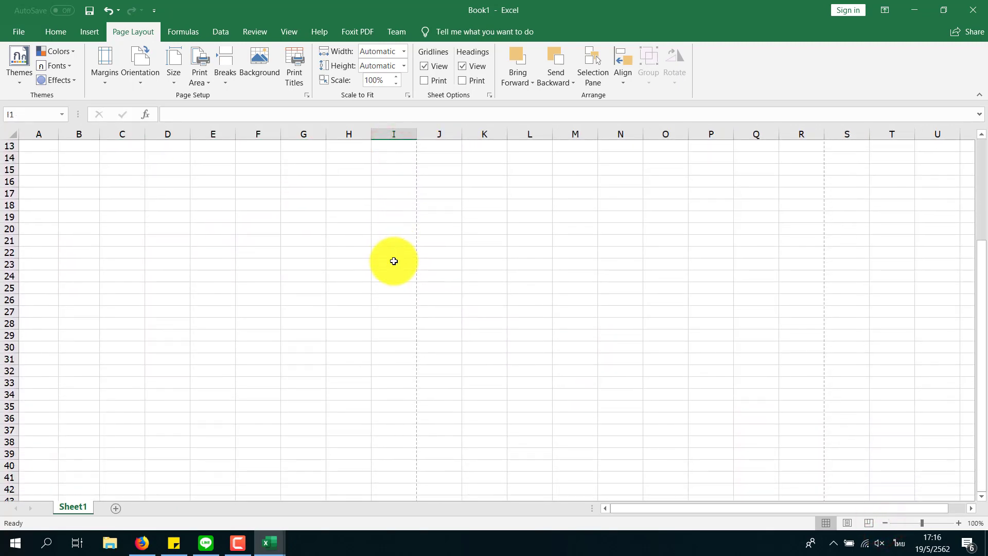
pyautogui.scroll(-2, 394, 261)
pyautogui.scroll(-2, 394, 260)
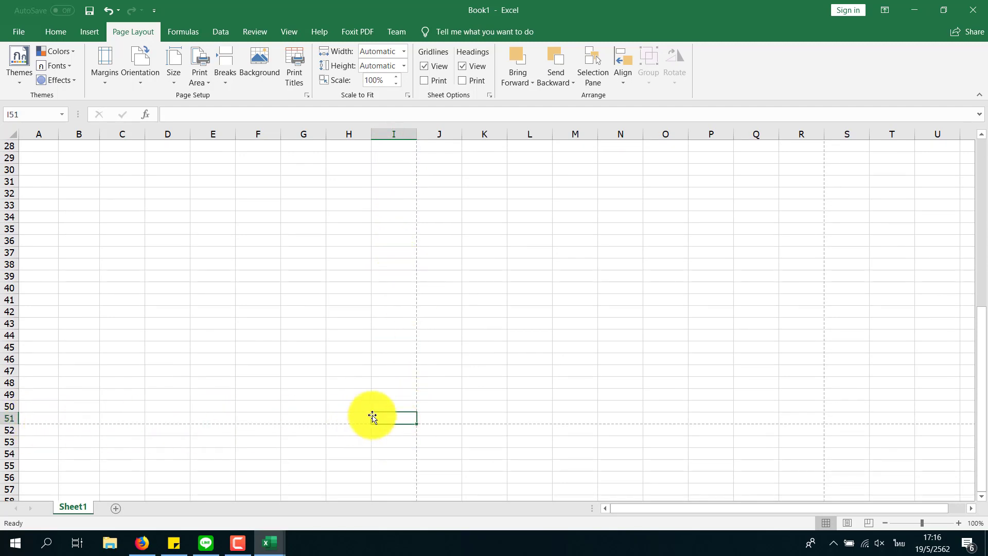
pyautogui.moveTo(394, 414); pyautogui.dragTo(47, 78)
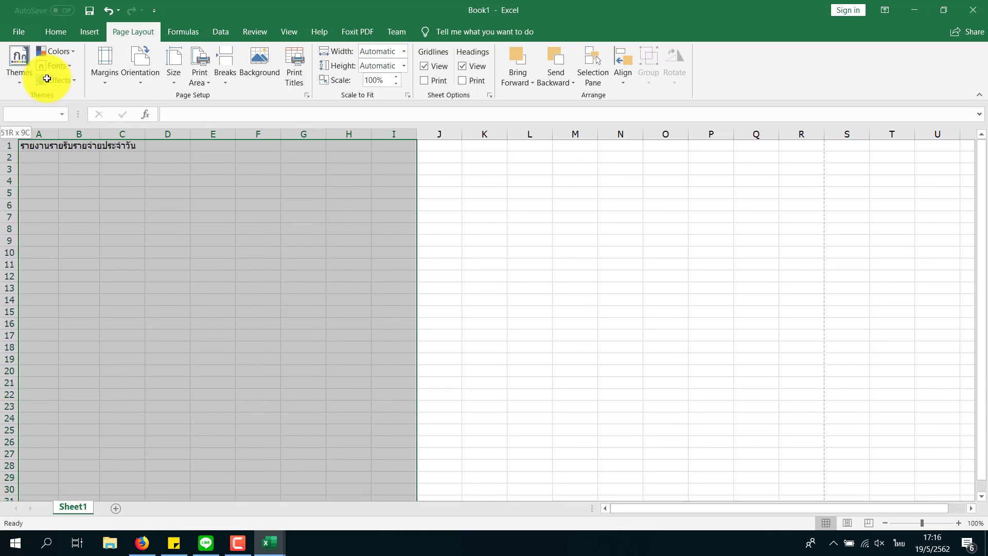
pyautogui.click(122, 216)
pyautogui.moveTo(48, 146)
pyautogui.mouseDown()
pyautogui.moveTo(409, 236)
pyautogui.moveTo(324, 388)
pyautogui.mouseUp()
pyautogui.moveTo(208, 260)
pyautogui.mouseDown()
pyautogui.moveTo(193, 249)
pyautogui.moveTo(208, 260)
pyautogui.mouseUp()
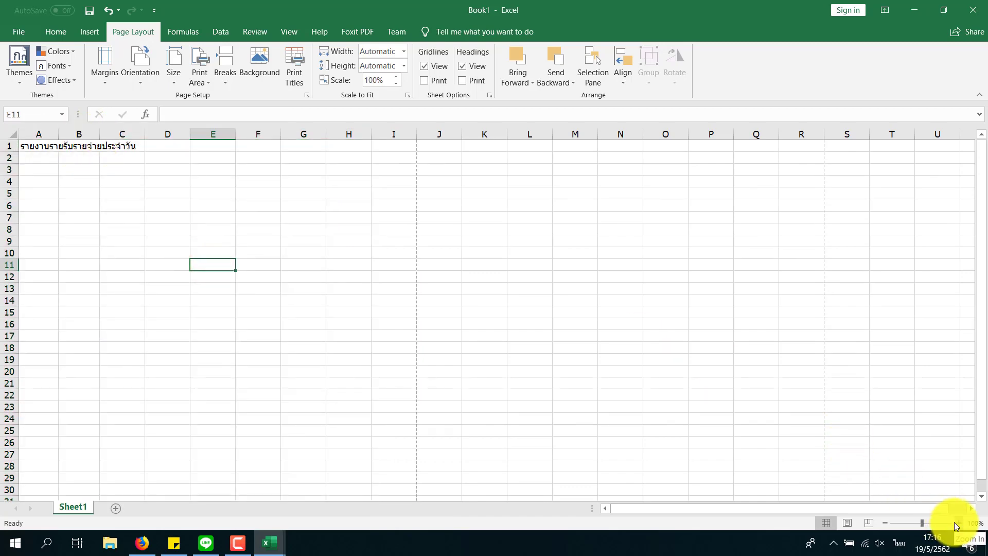
pyautogui.click(957, 523)
pyautogui.click(956, 523)
pyautogui.click(957, 524)
pyautogui.click(957, 523)
pyautogui.click(956, 523)
pyautogui.click(956, 523)
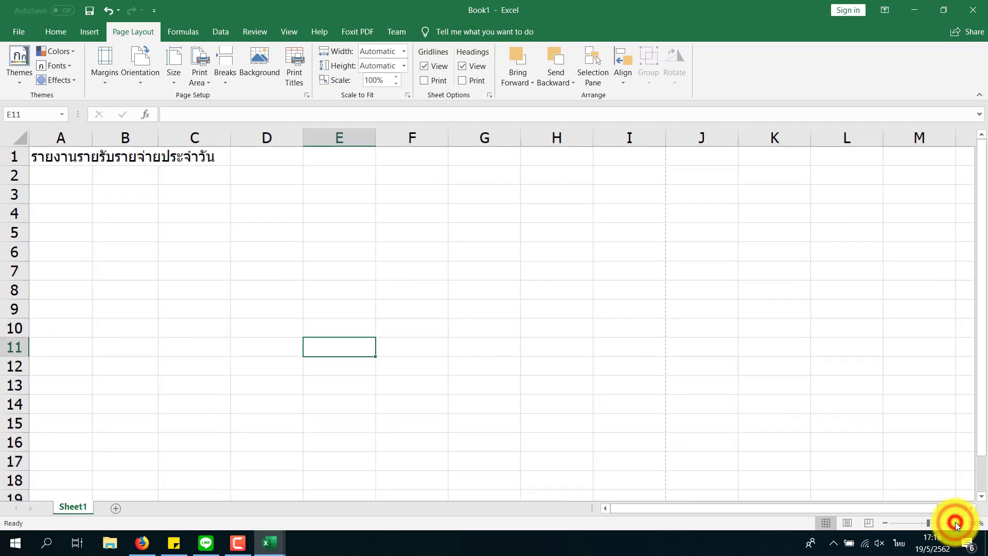
pyautogui.click(165, 264)
pyautogui.click(82, 154)
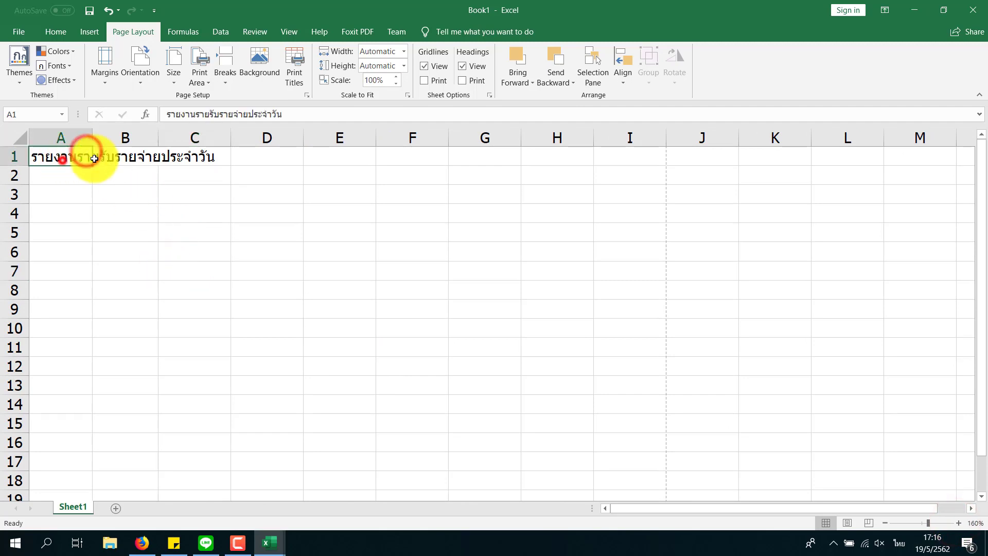
# - Merge and centre the Thai title across A1:D1 with Merge & Center
pyautogui.moveTo(94, 158); pyautogui.dragTo(237, 154)
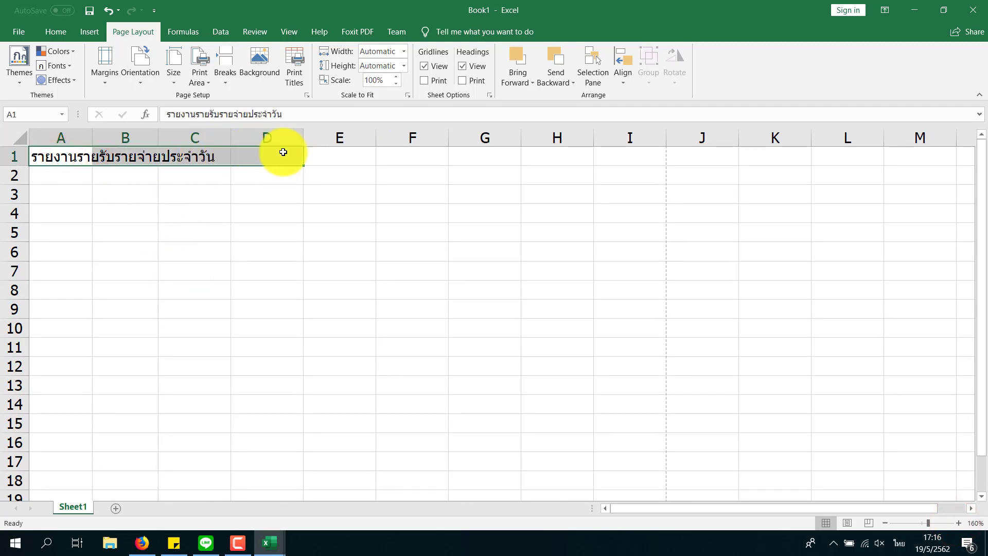
pyautogui.click(51, 33)
pyautogui.click(371, 76)
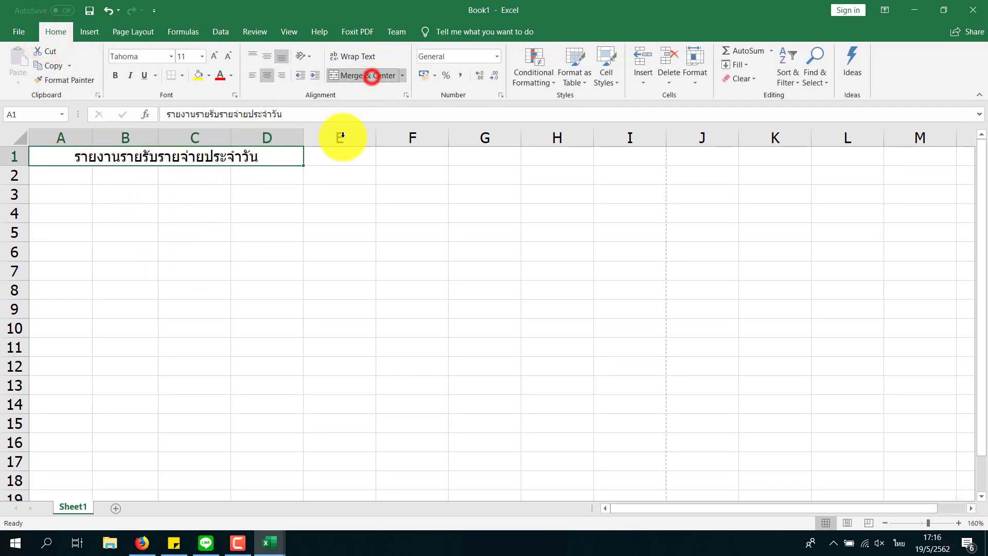
pyautogui.click(333, 150)
pyautogui.click(278, 234)
# - Check the merged title cell, reselect it, and bring up the border styles list
pyautogui.click(63, 158)
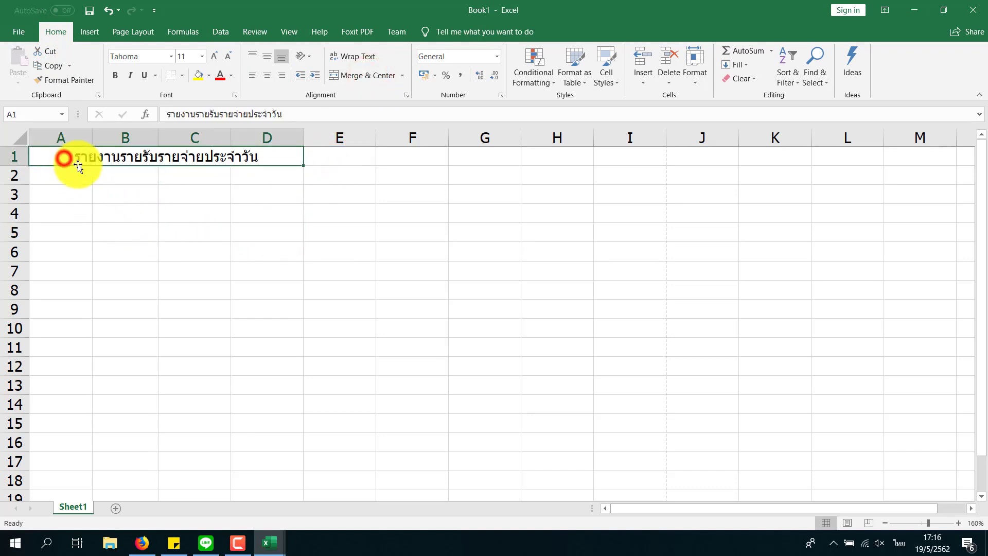
pyautogui.click(79, 174)
pyautogui.click(73, 190)
pyautogui.click(88, 161)
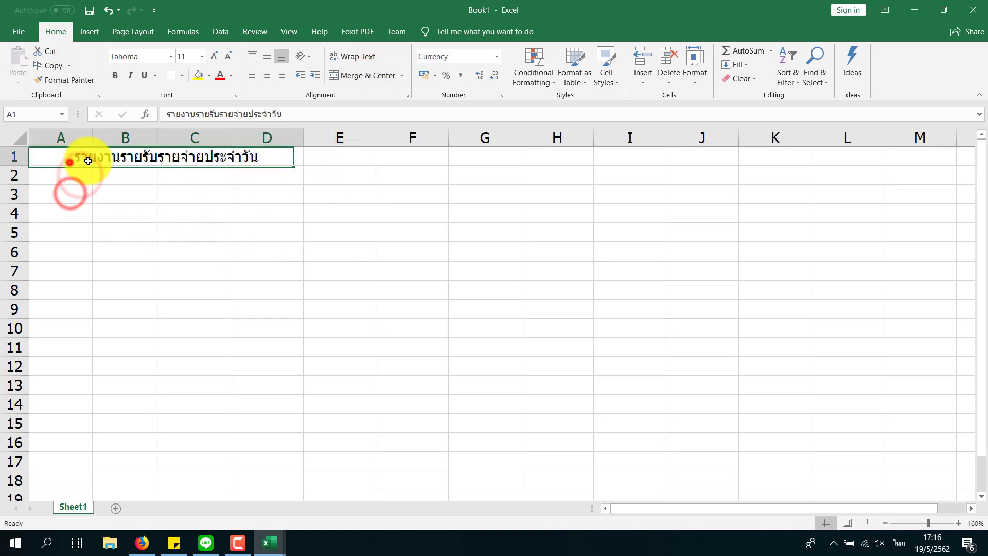
pyautogui.click(141, 210)
pyautogui.click(96, 157)
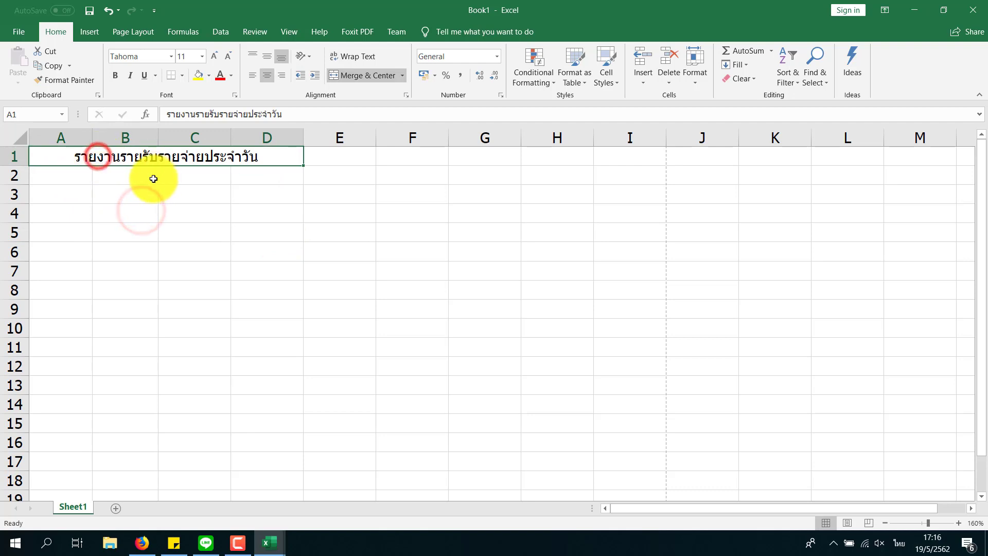
pyautogui.click(180, 81)
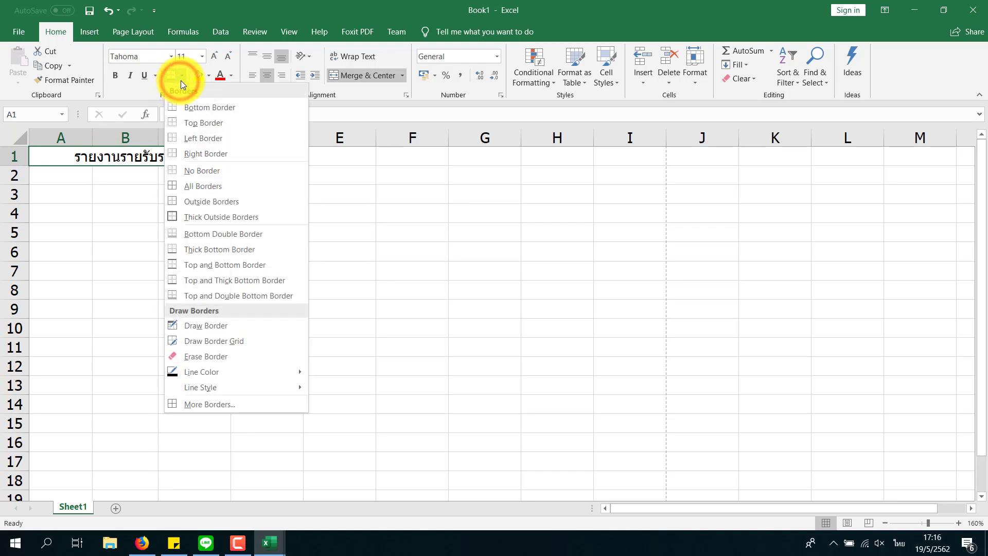
# - Add a bottom border under the merged title cell A1:D1
pyautogui.click(120, 164)
pyautogui.click(129, 200)
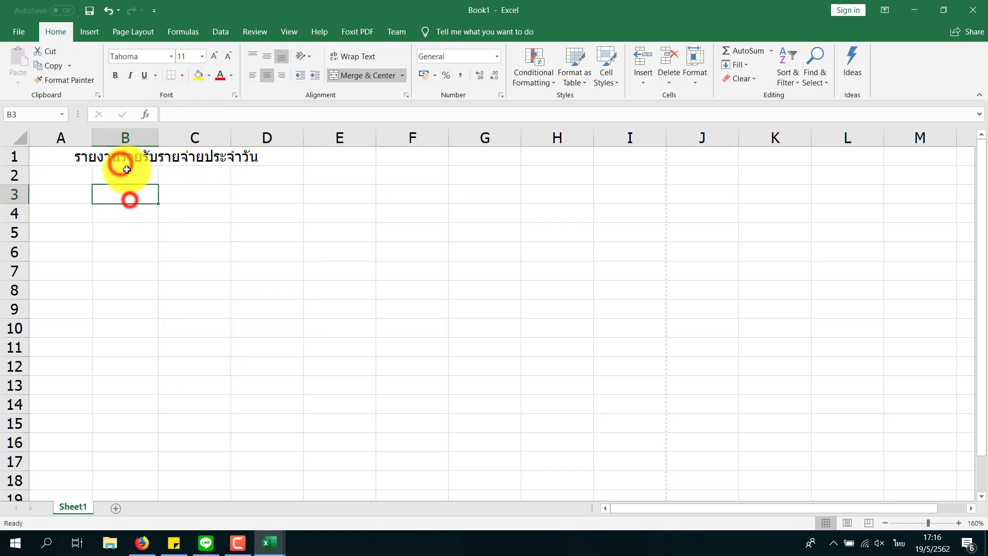
pyautogui.click(96, 155)
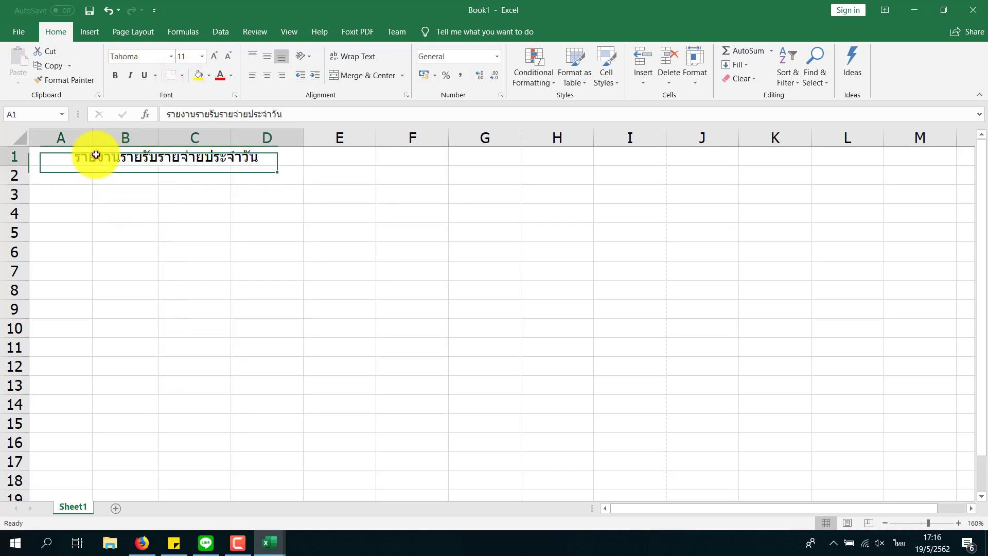
pyautogui.click(63, 161)
pyautogui.click(181, 75)
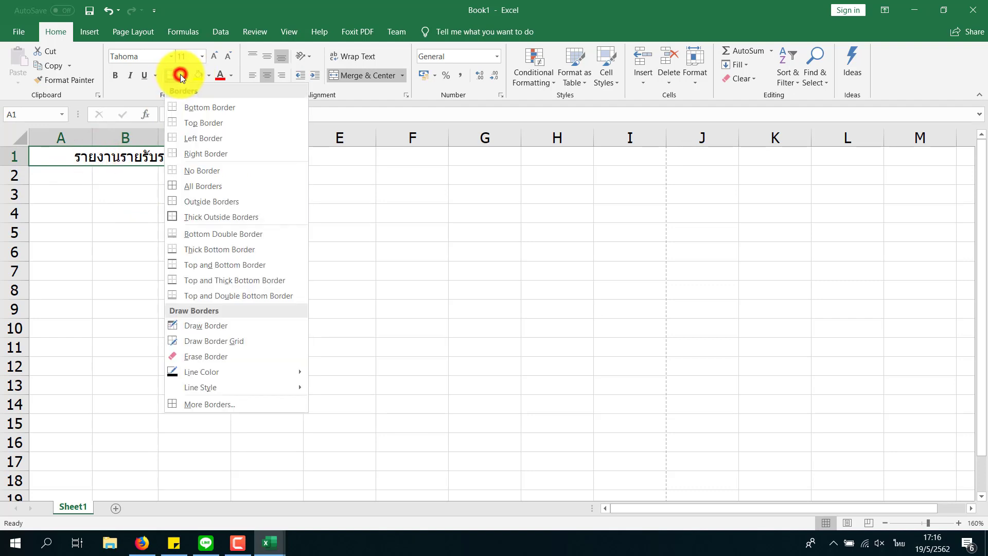
pyautogui.click(205, 111)
pyautogui.click(155, 225)
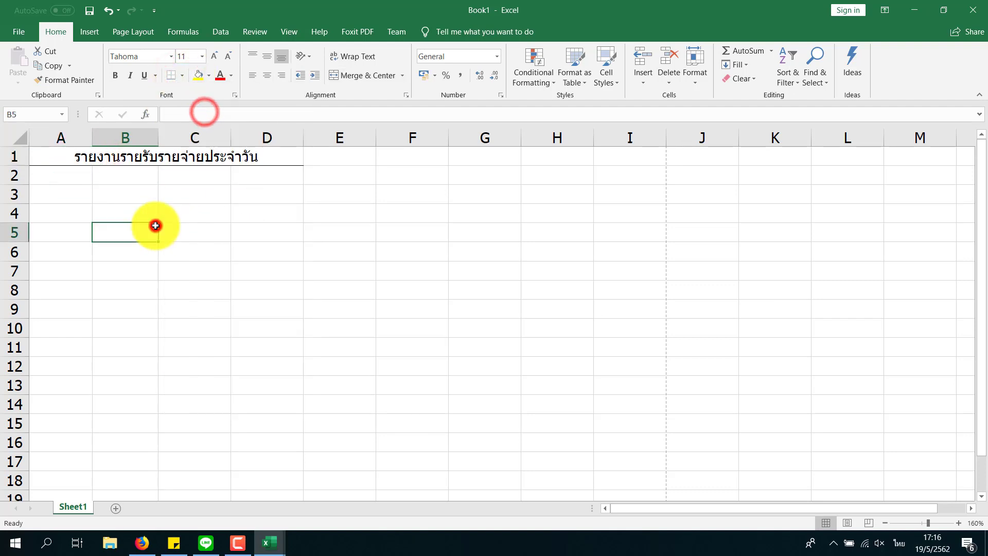
# - Outline the merged title cell with an outside border
pyautogui.click(289, 158)
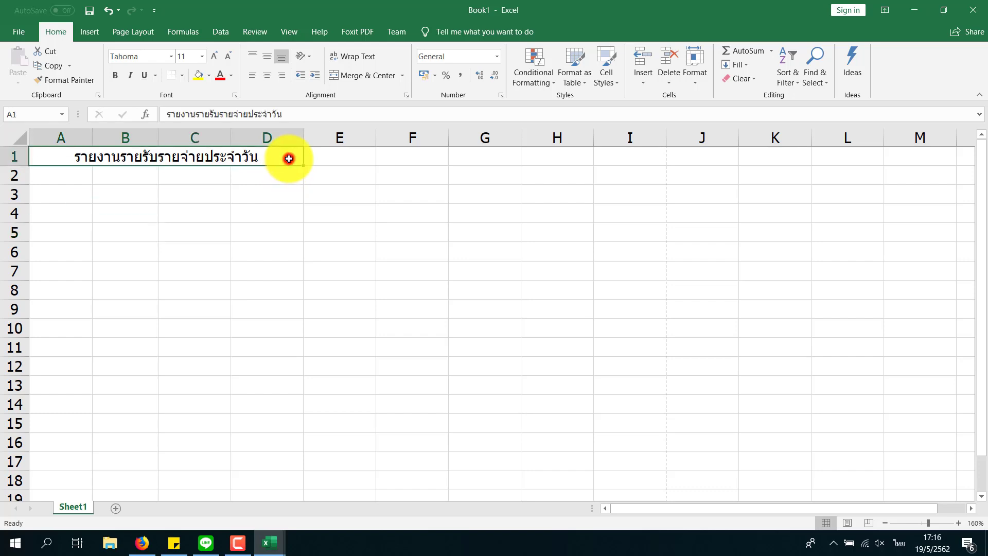
pyautogui.click(256, 192)
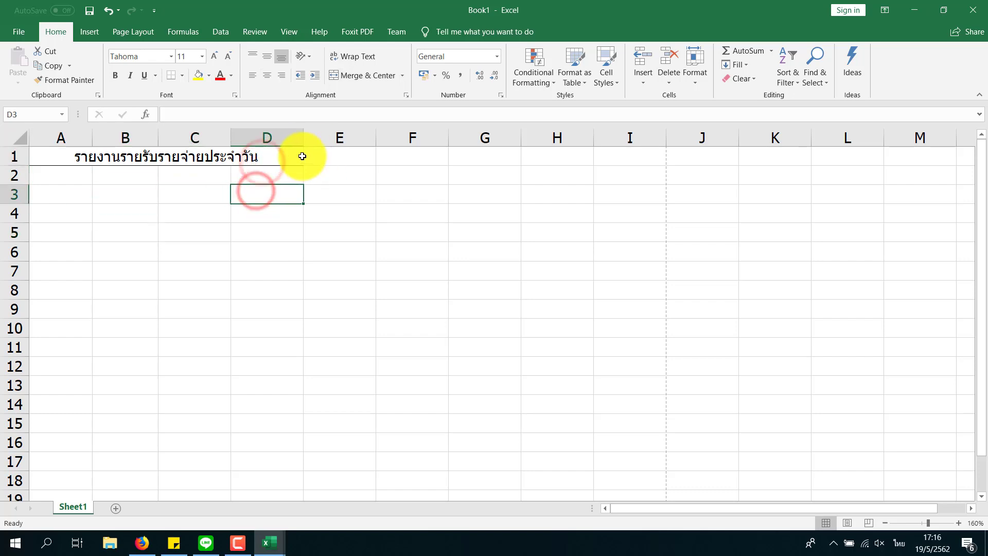
pyautogui.click(301, 156)
pyautogui.click(181, 78)
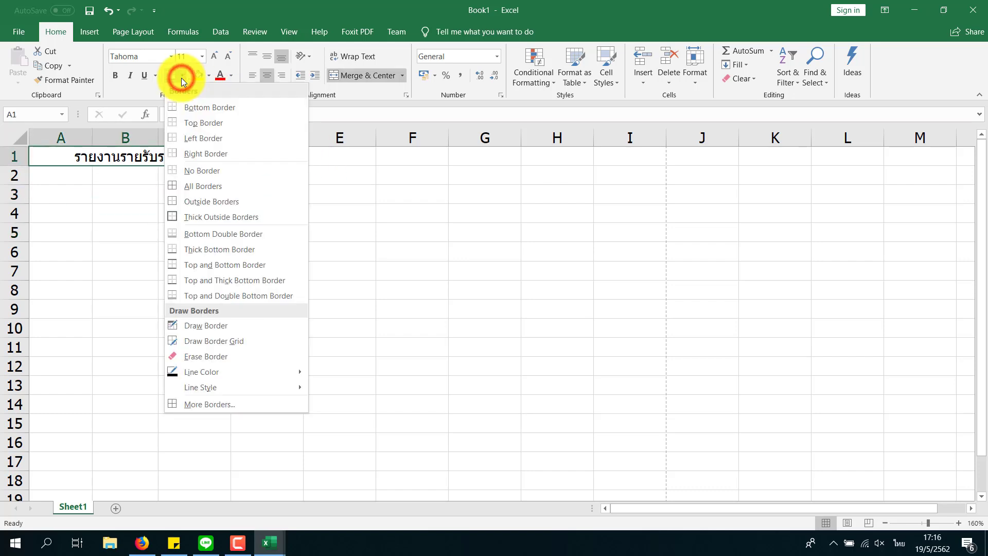
pyautogui.click(206, 107)
# - Select the range A2:D3 below the title
pyautogui.moveTo(198, 175); pyautogui.dragTo(205, 192)
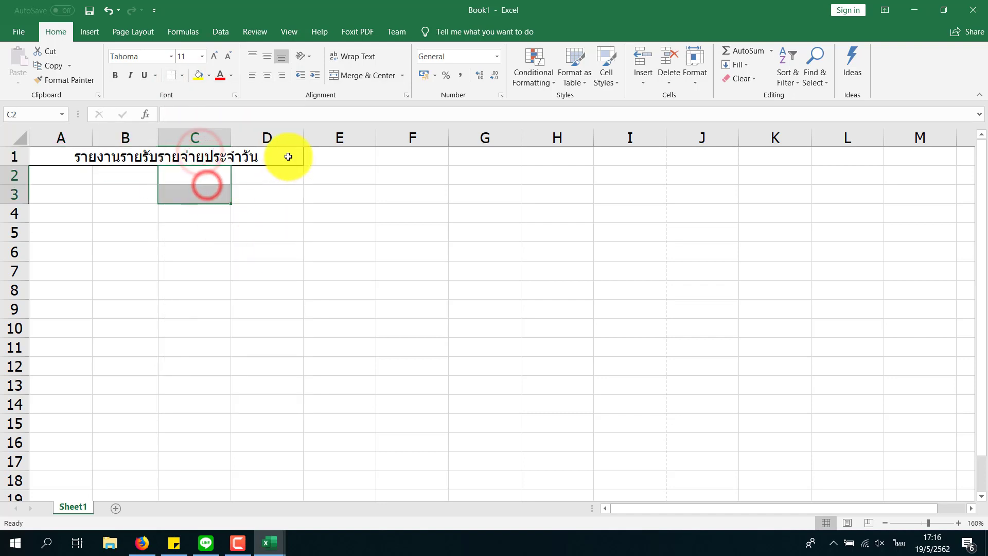
pyautogui.click(291, 198)
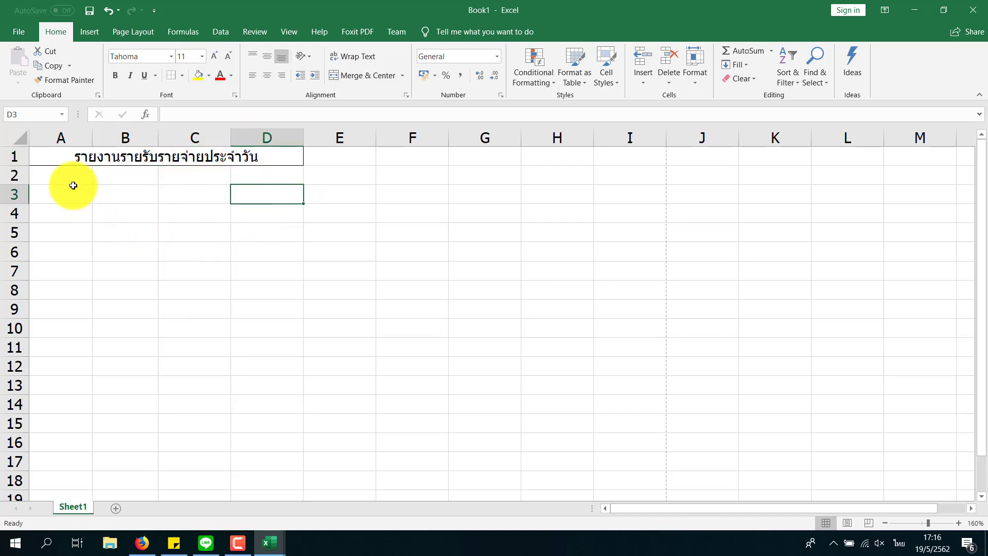
pyautogui.moveTo(68, 176); pyautogui.dragTo(258, 197)
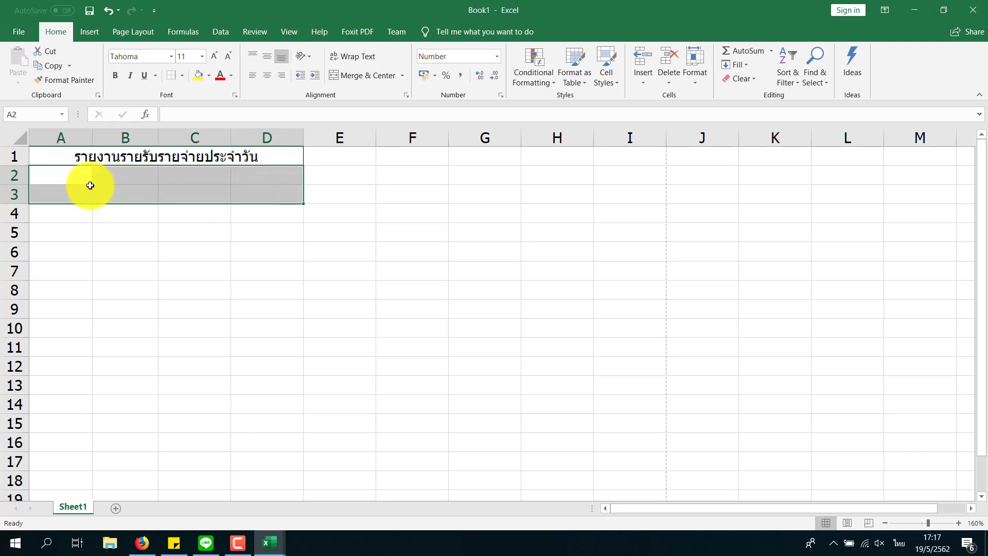
# - Apply All Borders to A2:D3 and click through cells to inspect the grid
pyautogui.click(181, 76)
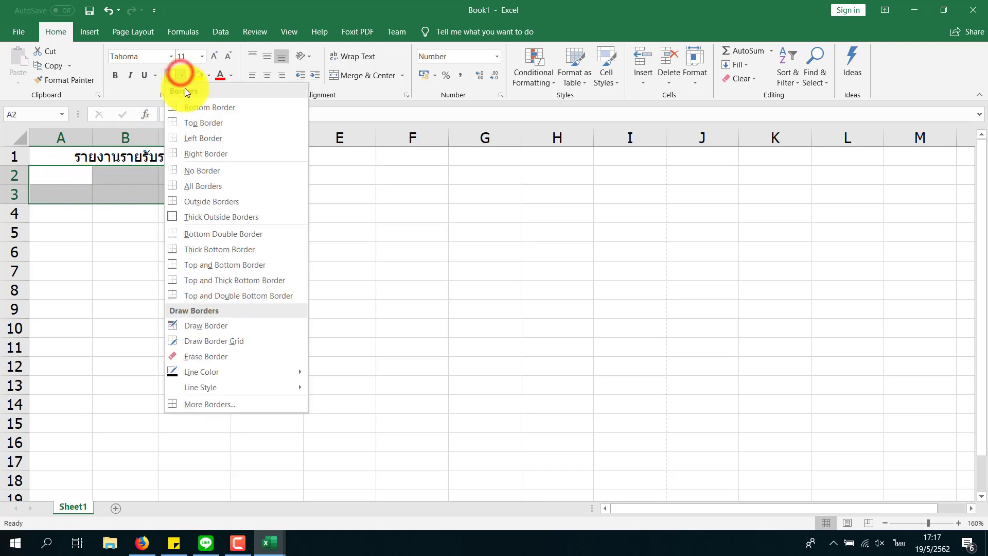
pyautogui.click(197, 189)
pyautogui.click(172, 211)
pyautogui.click(146, 238)
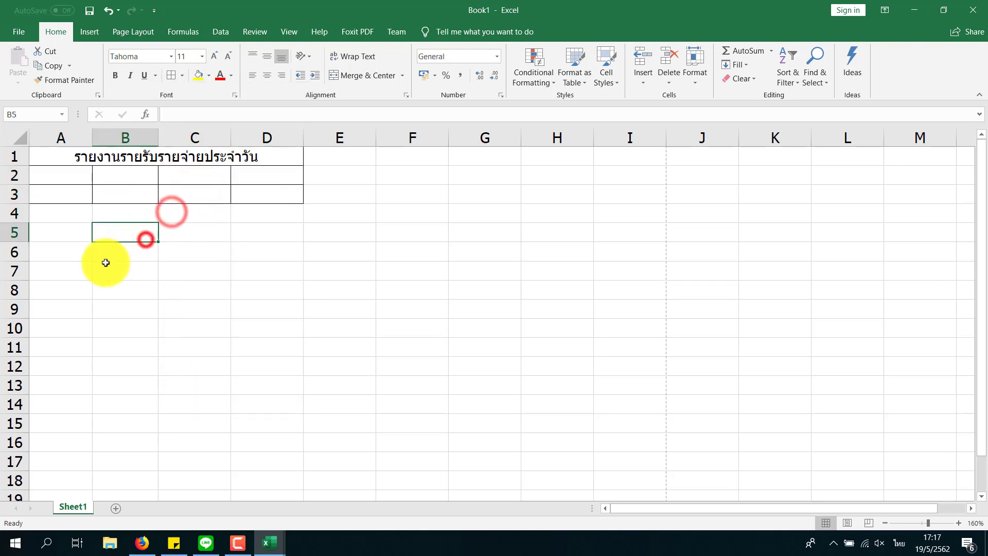
pyautogui.click(104, 261)
pyautogui.click(72, 176)
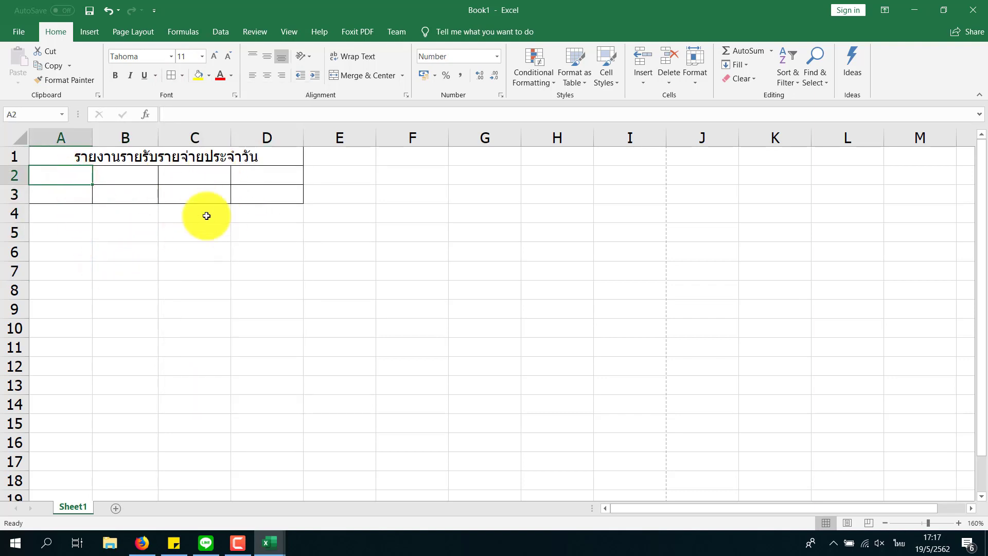
pyautogui.click(147, 186)
pyautogui.click(104, 223)
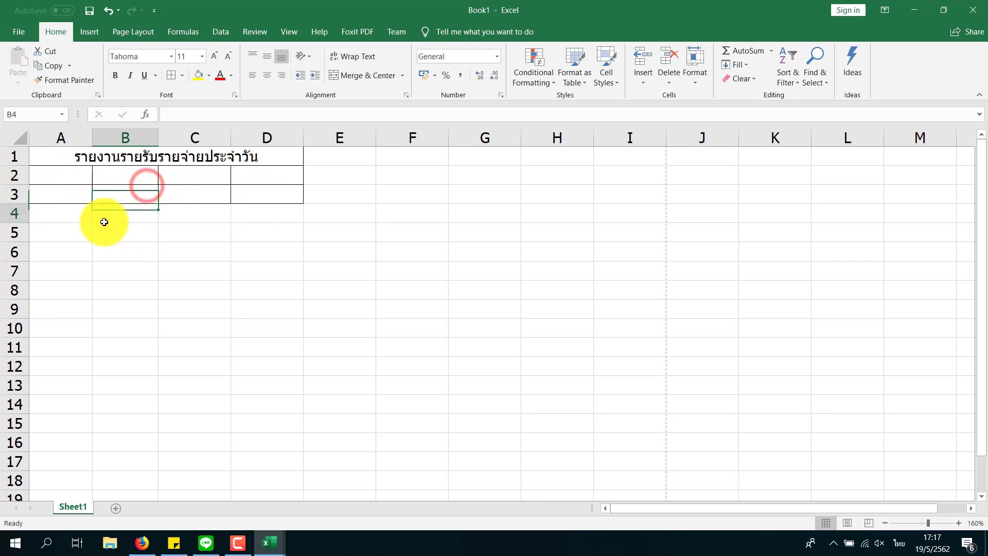
pyautogui.click(59, 174)
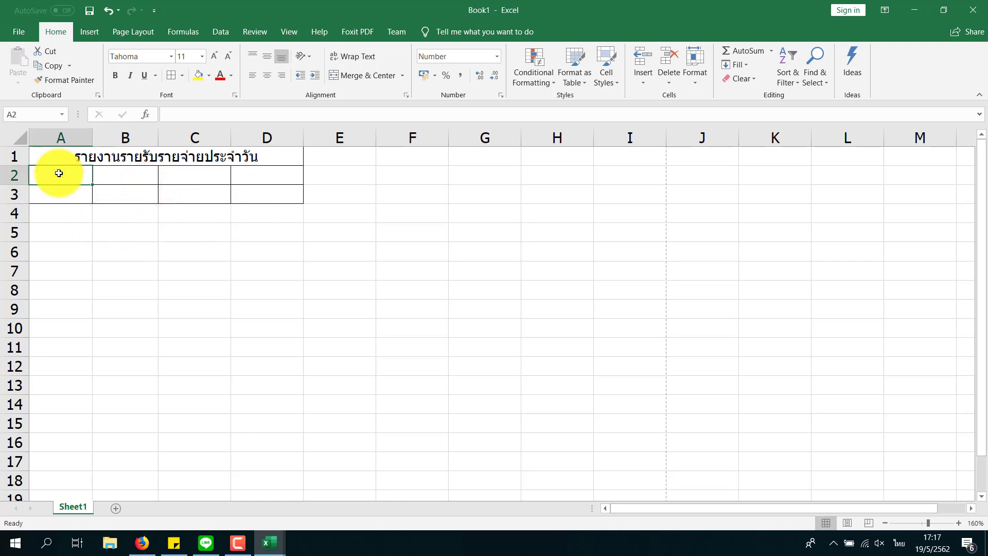